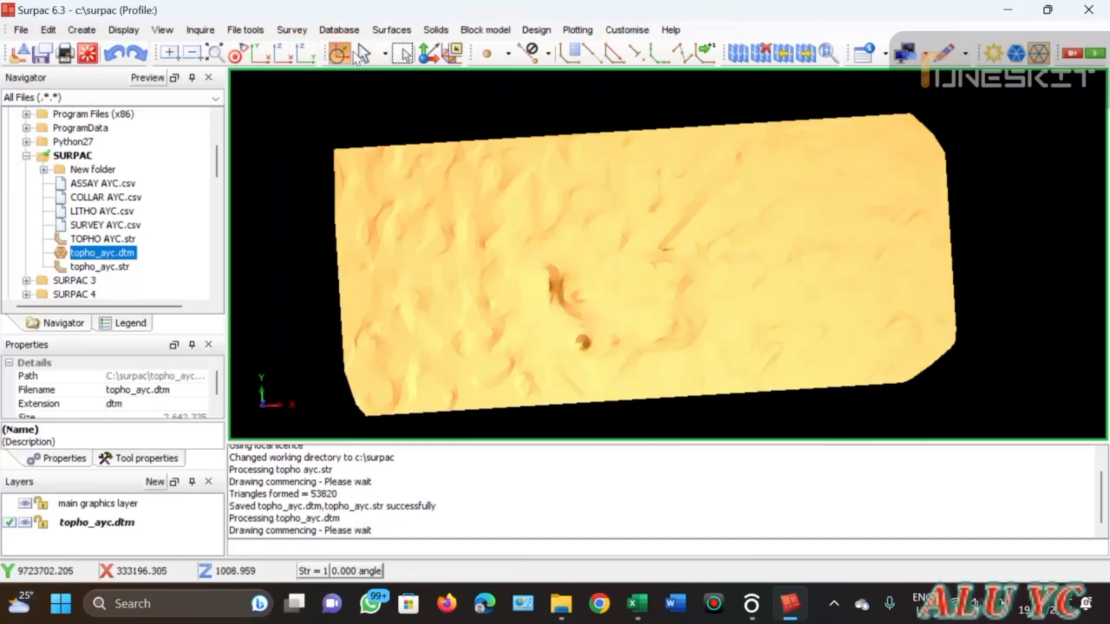
# Create a new database named nikel_ayc of type access, with calculated survey and sample coordinates
pyautogui.click(338, 30)
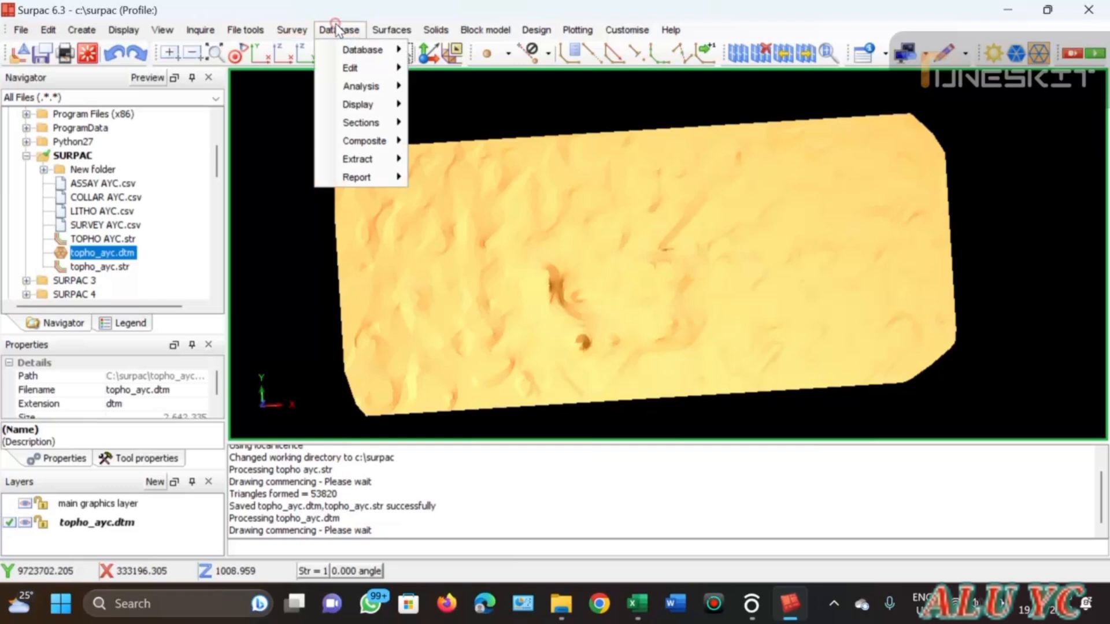
pyautogui.moveTo(355, 52)
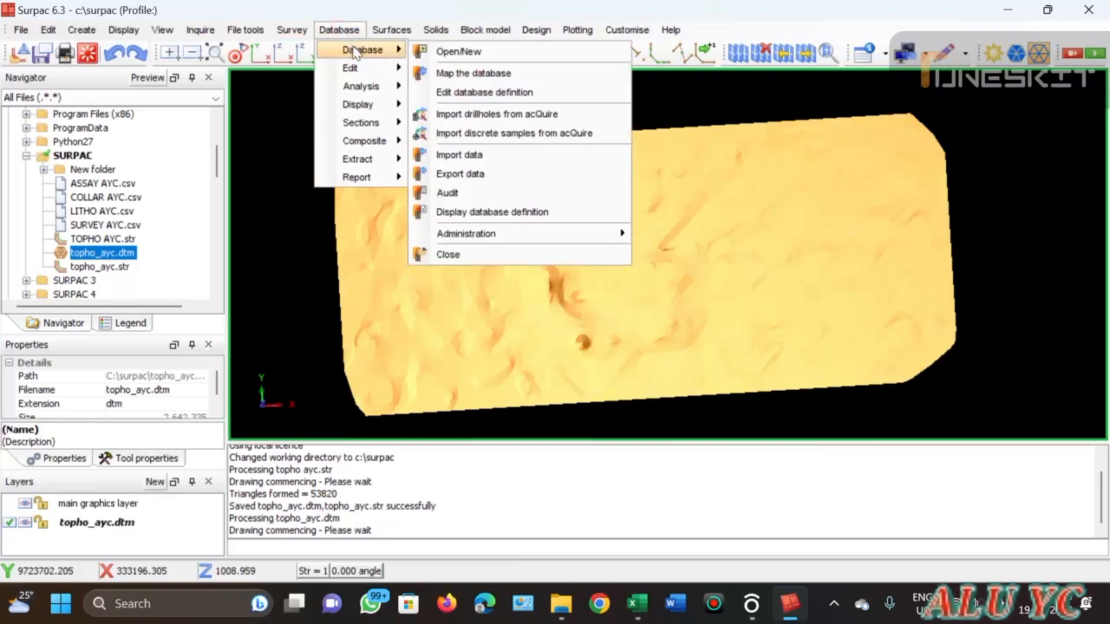
pyautogui.click(456, 52)
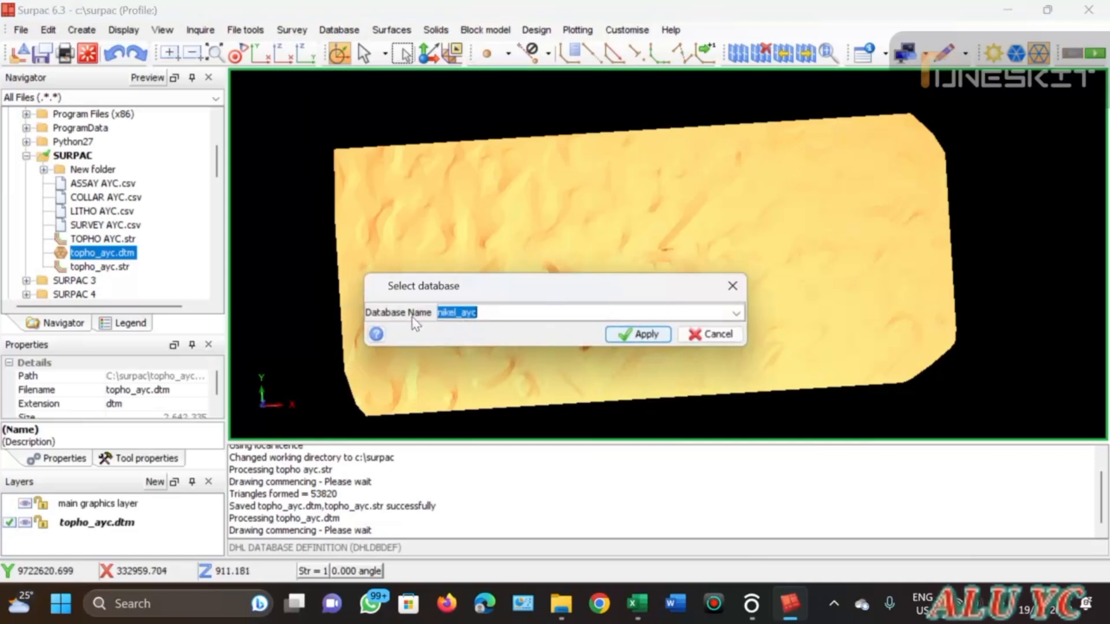
pyautogui.click(513, 312)
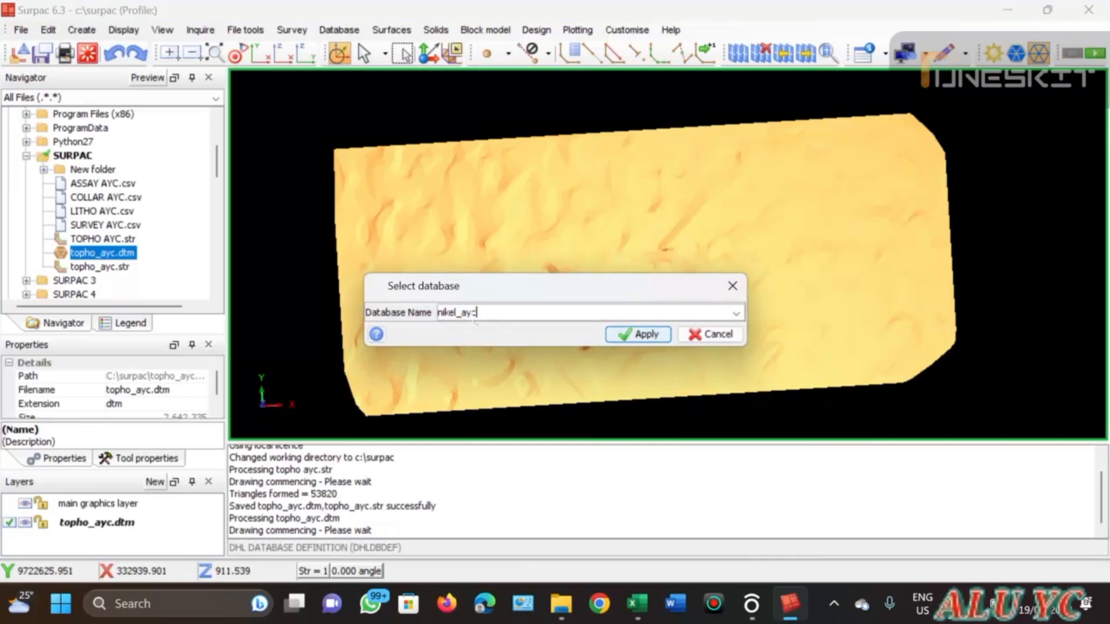
pyautogui.click(637, 337)
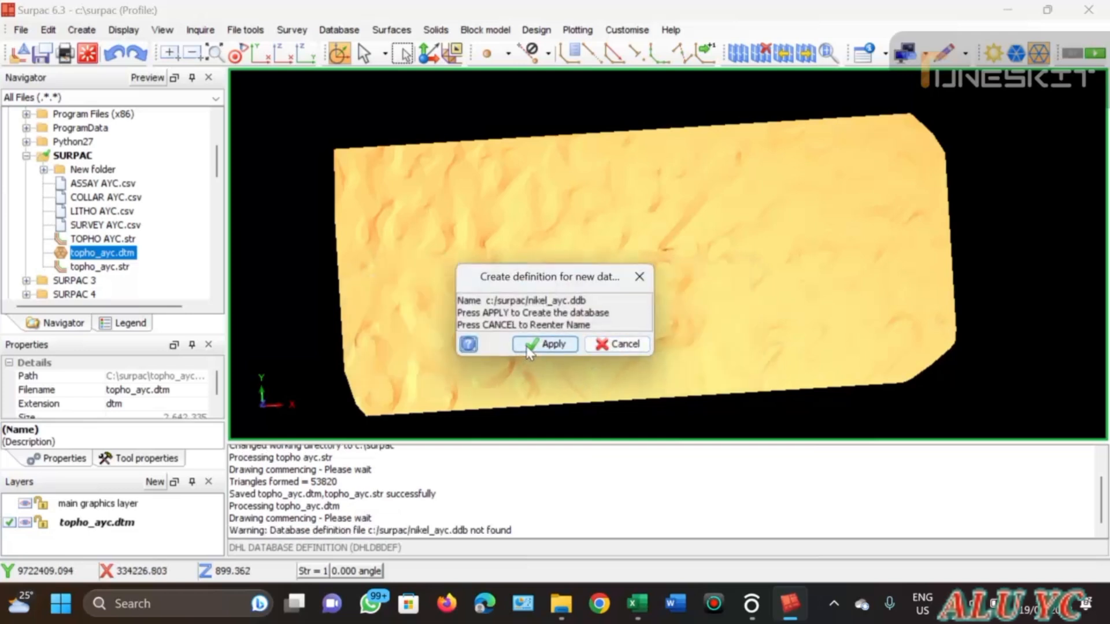
pyautogui.click(529, 347)
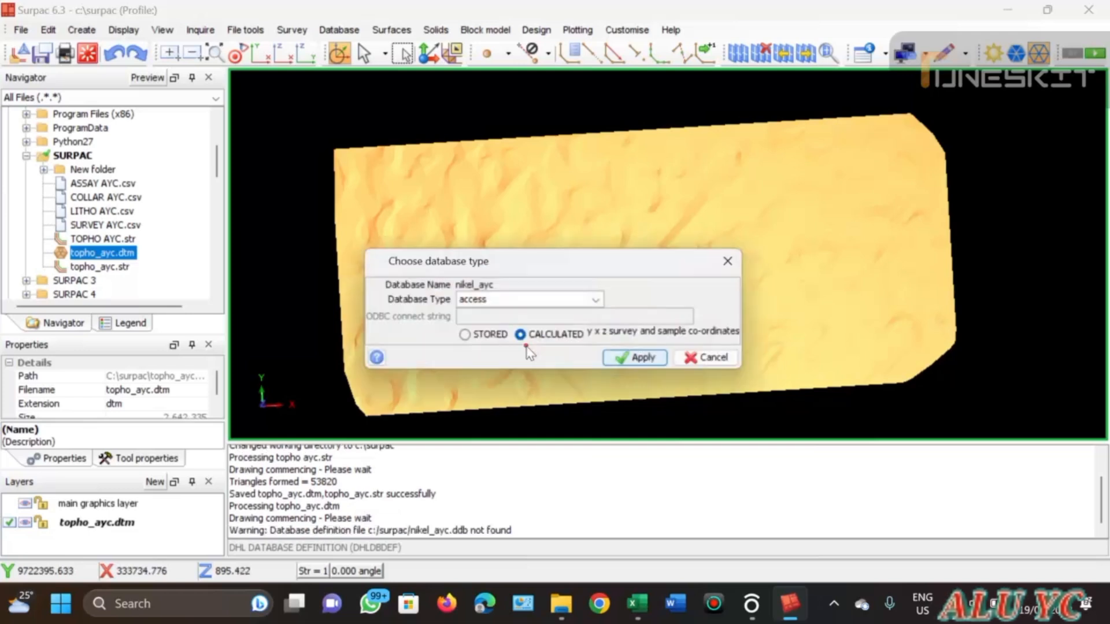
pyautogui.click(629, 359)
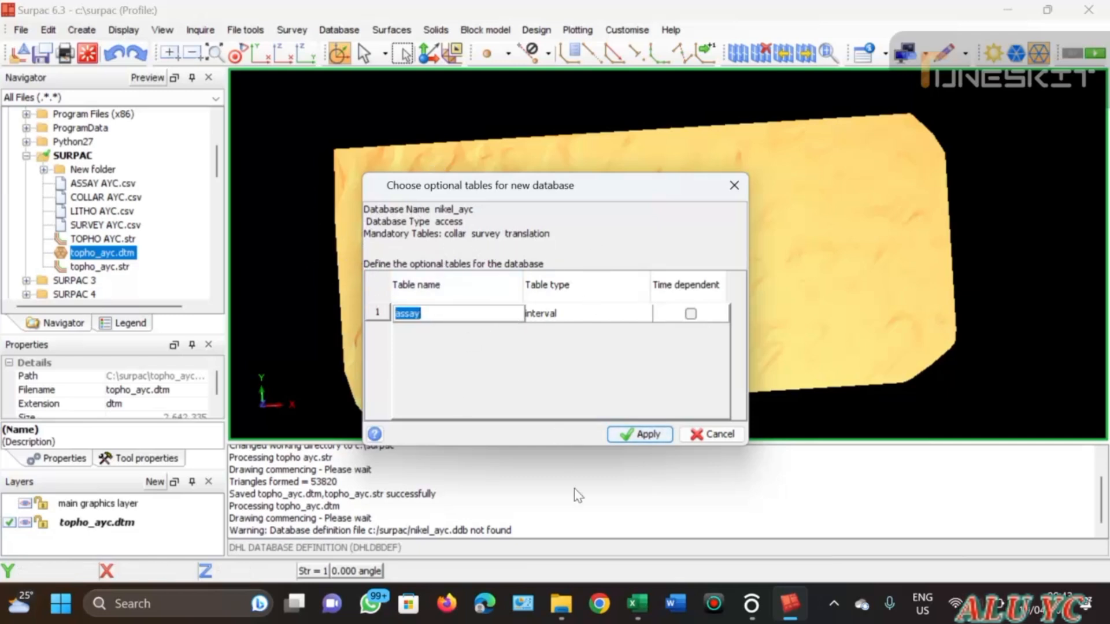
# Check the source files in the SURPAC folder in File Explorer, and return to the optional tables definition in Surpac
pyautogui.moveTo(573, 611)
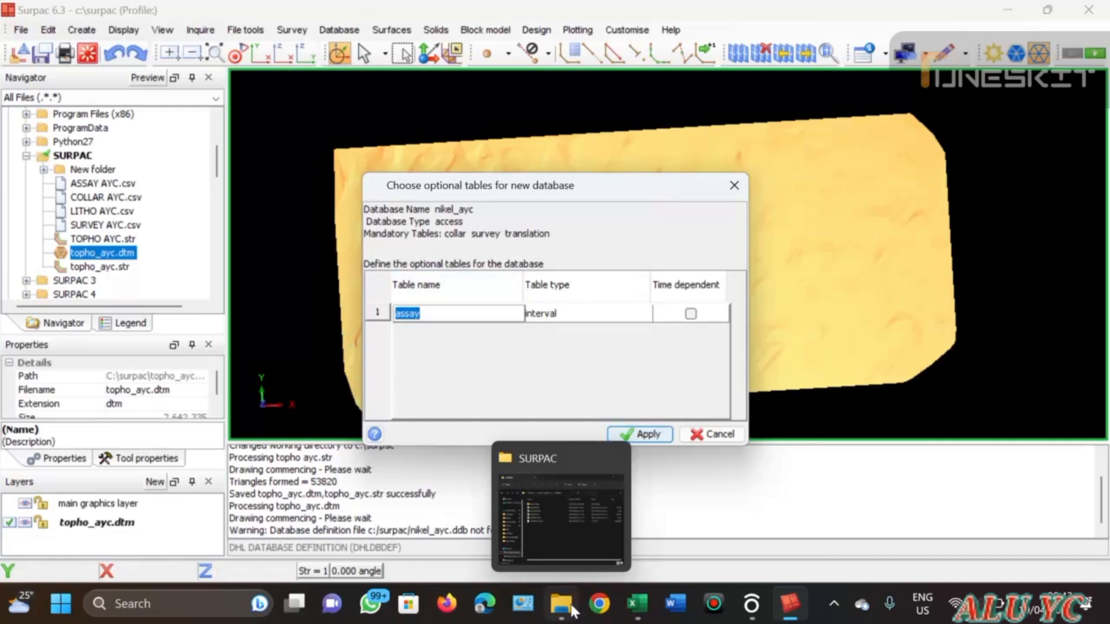
pyautogui.click(550, 518)
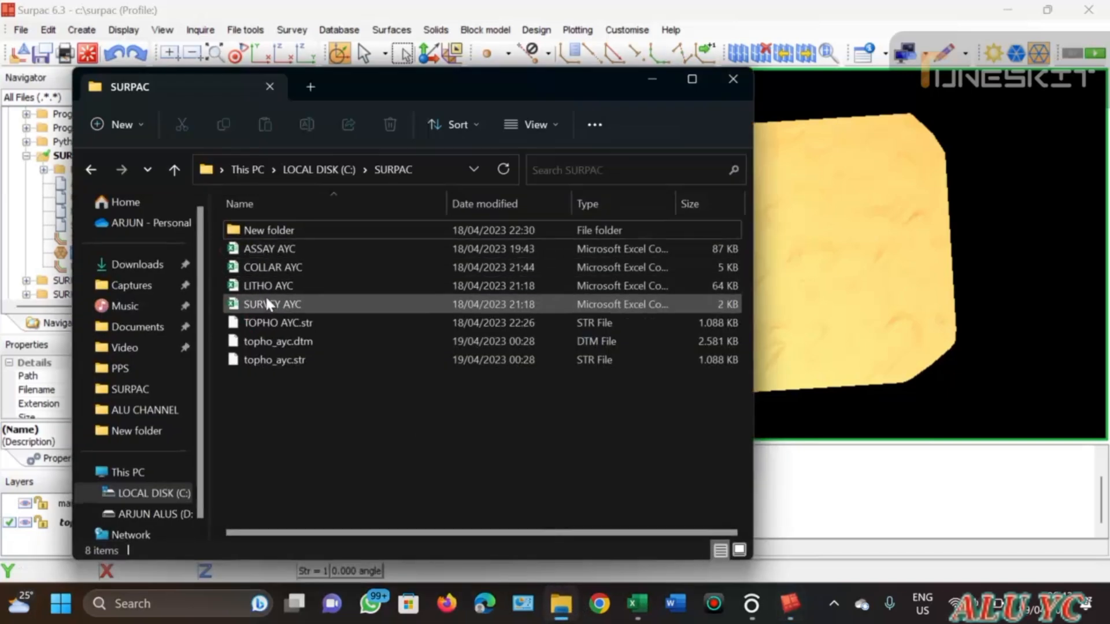
pyautogui.click(652, 80)
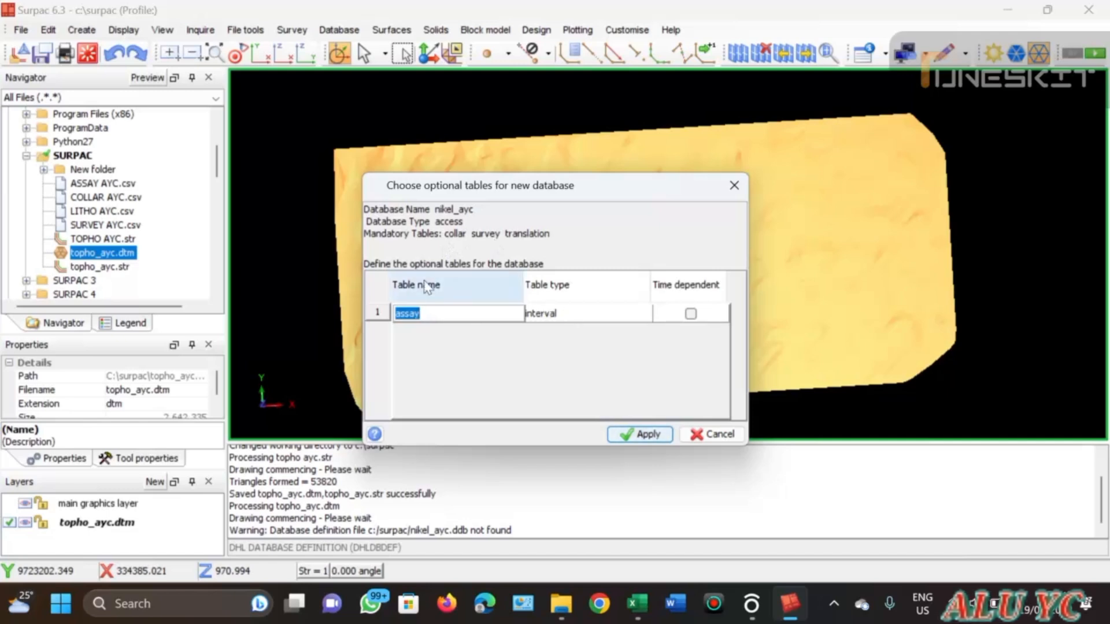
# Add a second optional interval table named litologi below assay, and accept the optional tables
pyautogui.rightClick(379, 313)
pyautogui.click(599, 378)
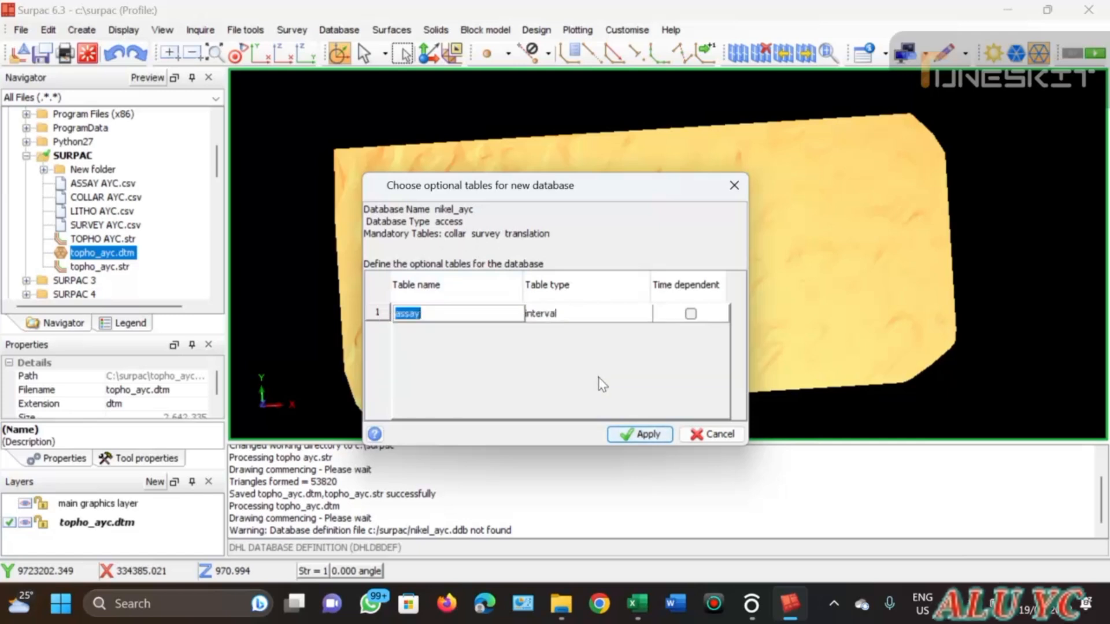
pyautogui.click(417, 312)
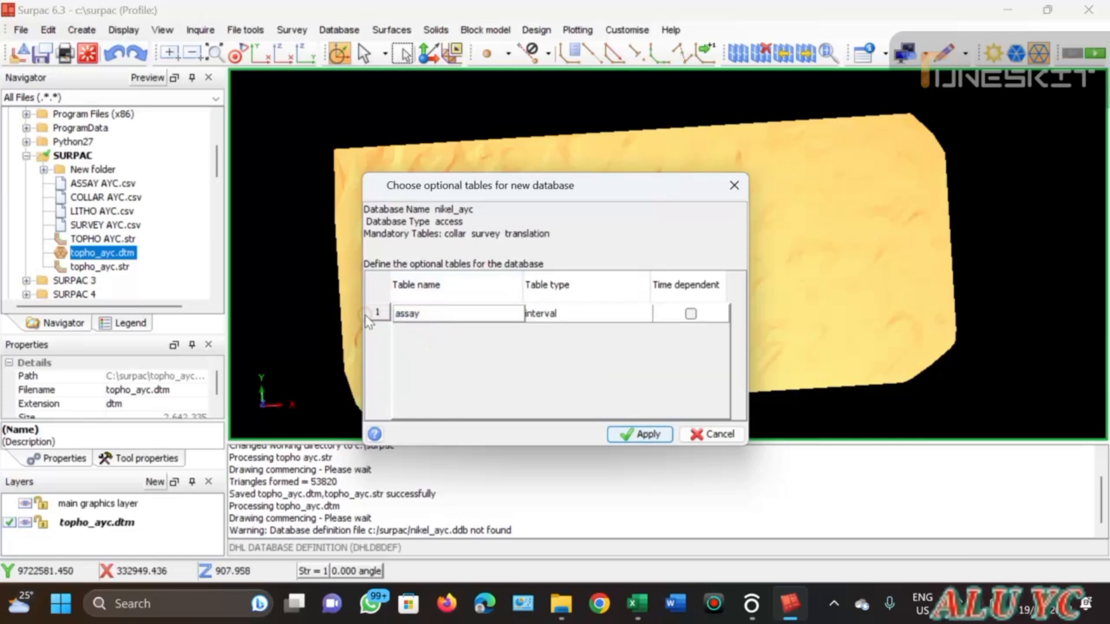
pyautogui.rightClick(382, 317)
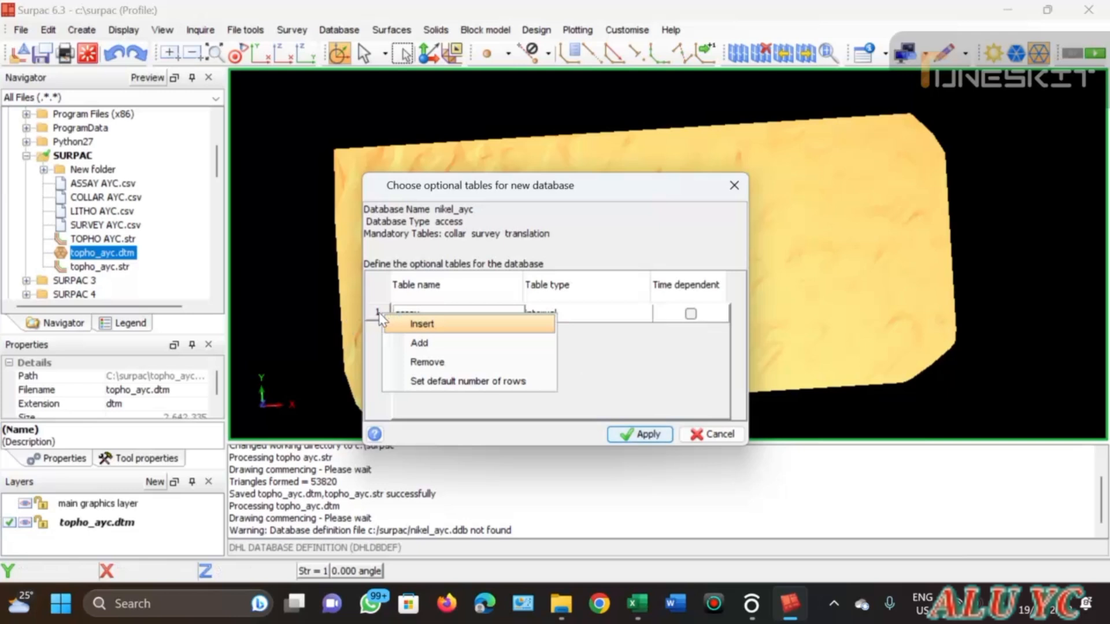
pyautogui.click(420, 345)
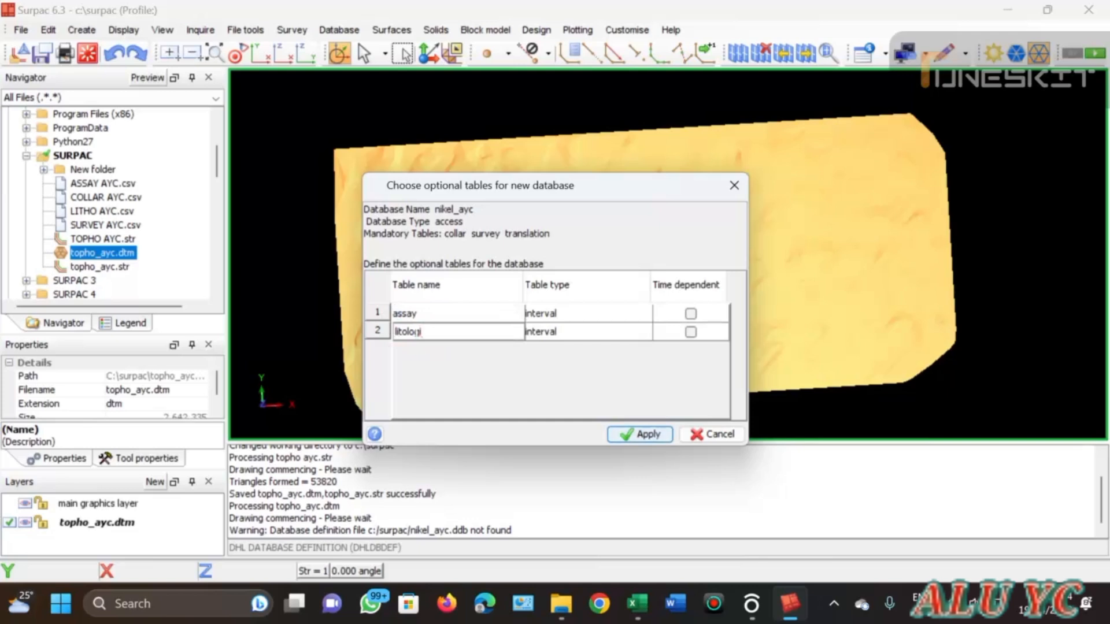
pyautogui.click(626, 439)
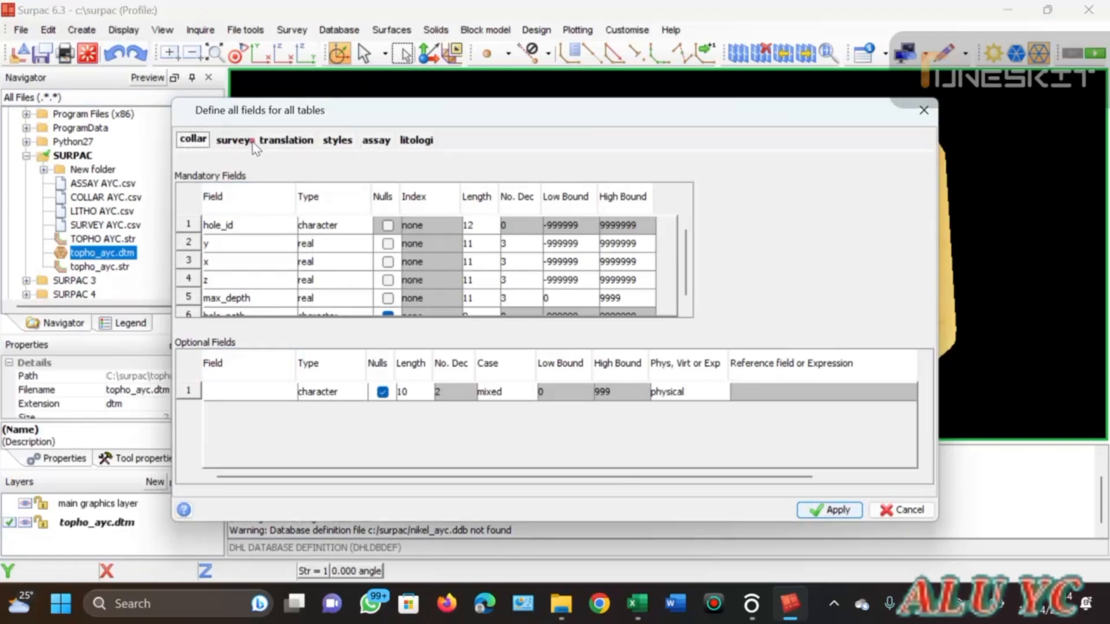
# Review the field definitions of the survey, translation, styles, assay, litologi and collar tables
pyautogui.click(234, 140)
pyautogui.click(286, 140)
pyautogui.click(337, 140)
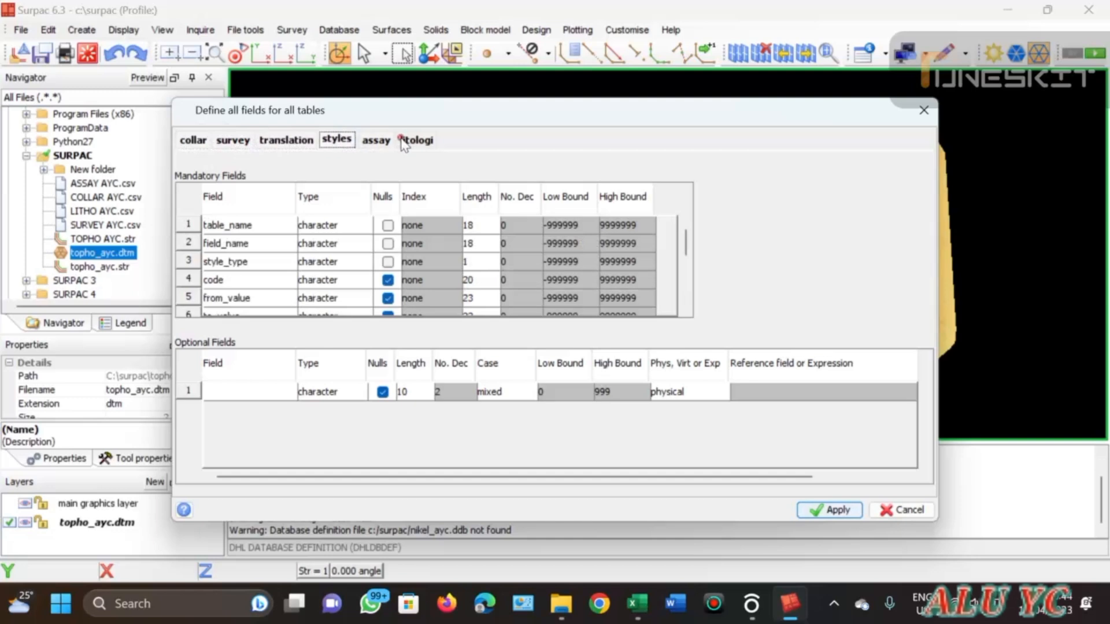
pyautogui.click(377, 140)
pyautogui.click(417, 141)
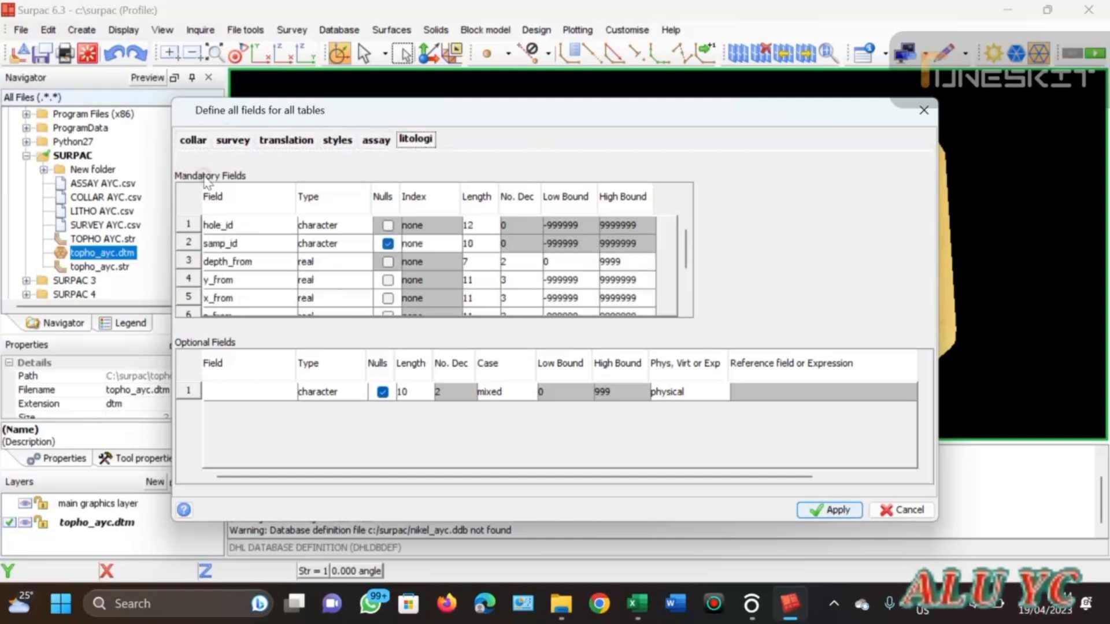
pyautogui.click(194, 141)
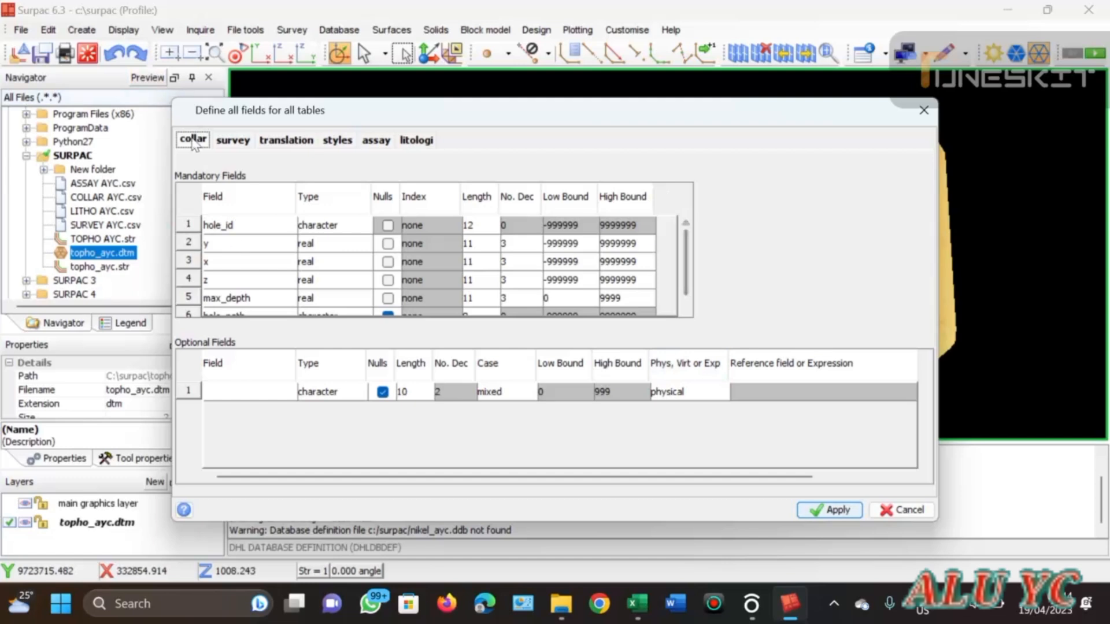
pyautogui.scroll(-1, 347, 245)
pyautogui.scroll(1, 223, 227)
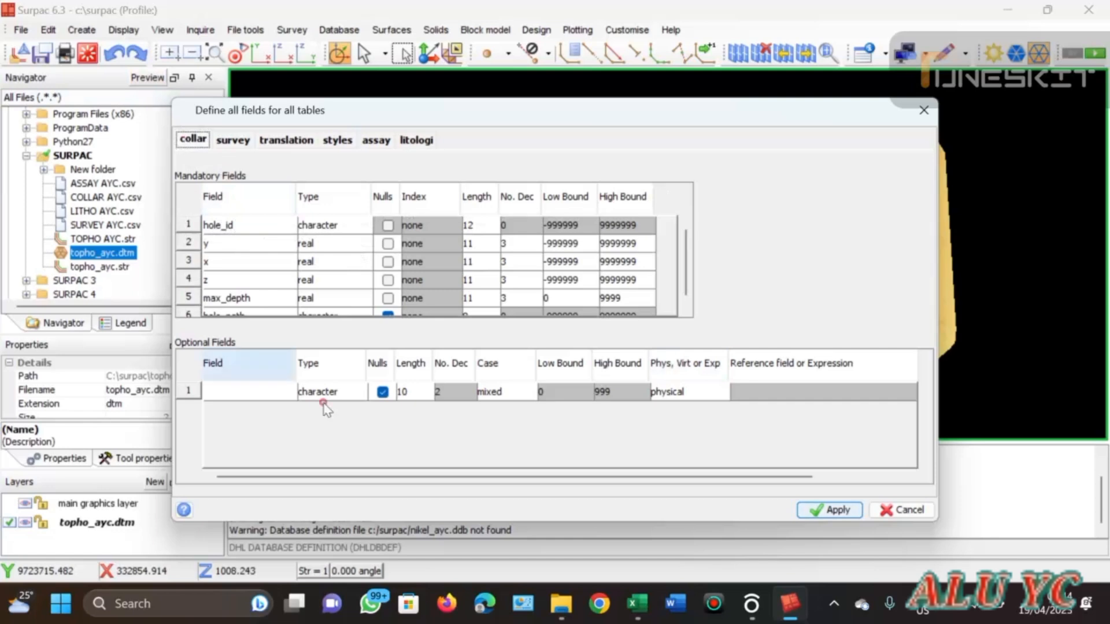
# Compare the collar table's mandatory fields with the columns of the COLLAR AYC sheet in Excel, keeping nulls allowed for hole_path
pyautogui.moveTo(634, 610)
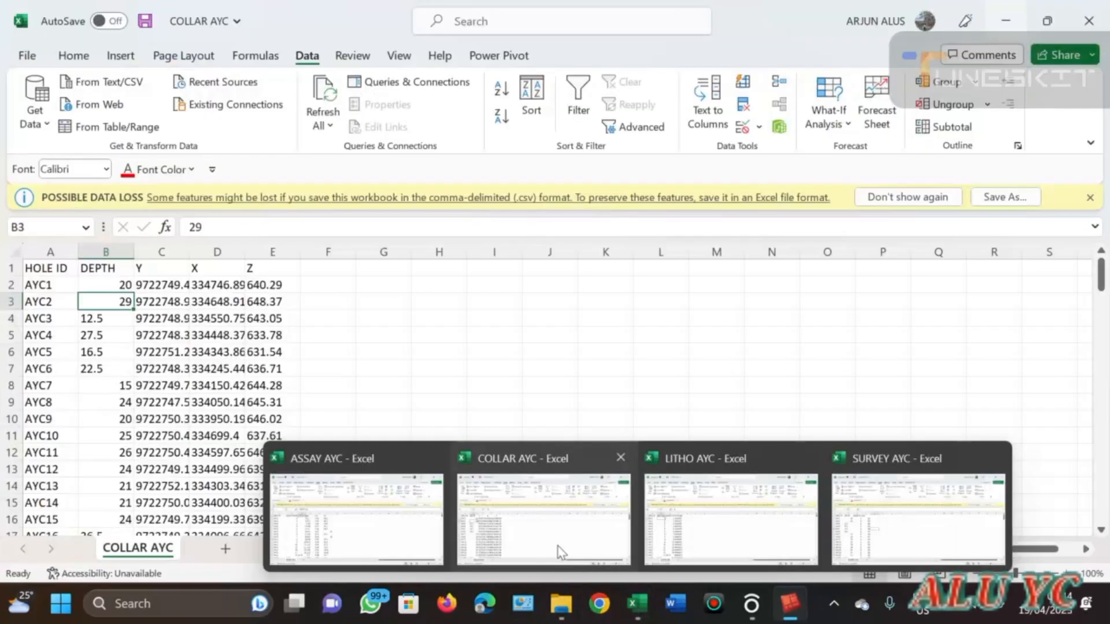
pyautogui.click(557, 546)
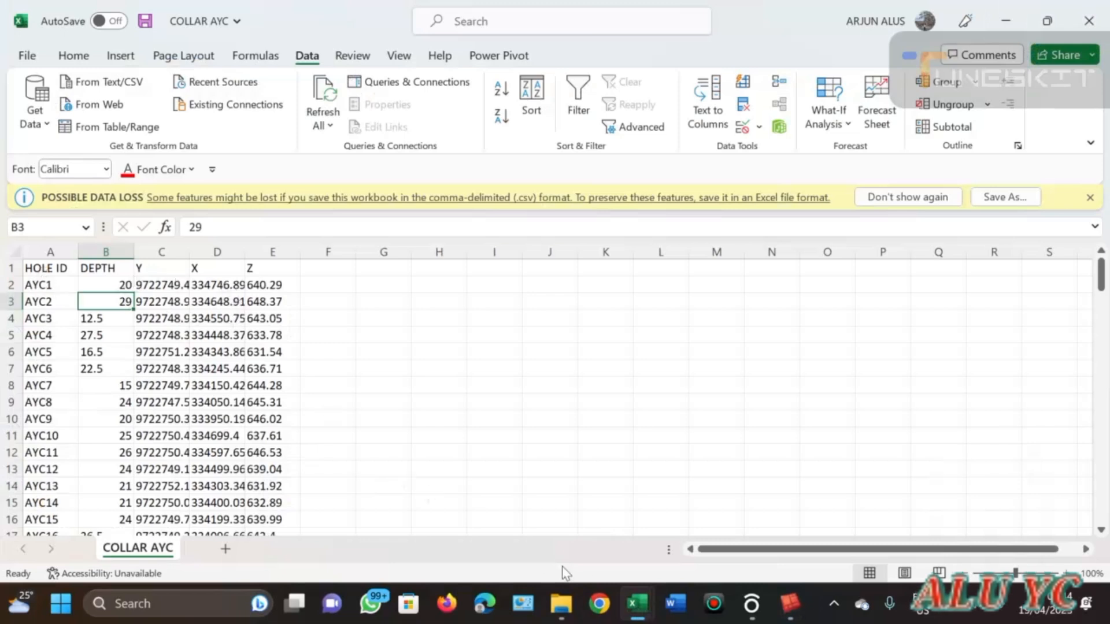
pyautogui.moveTo(789, 604)
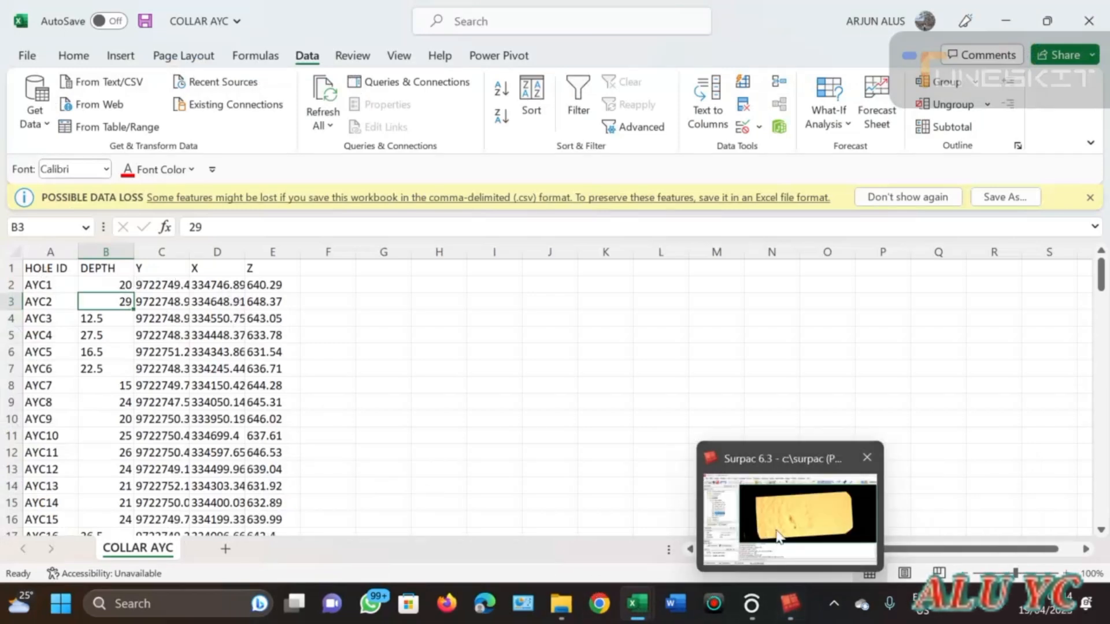
pyautogui.click(755, 508)
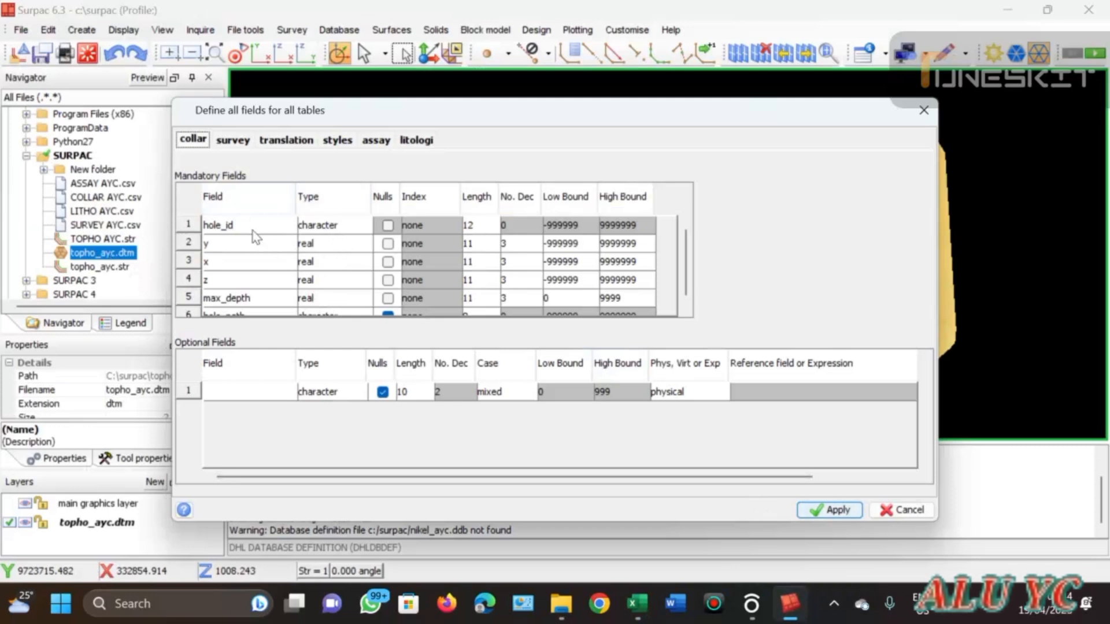
pyautogui.scroll(-1, 275, 290)
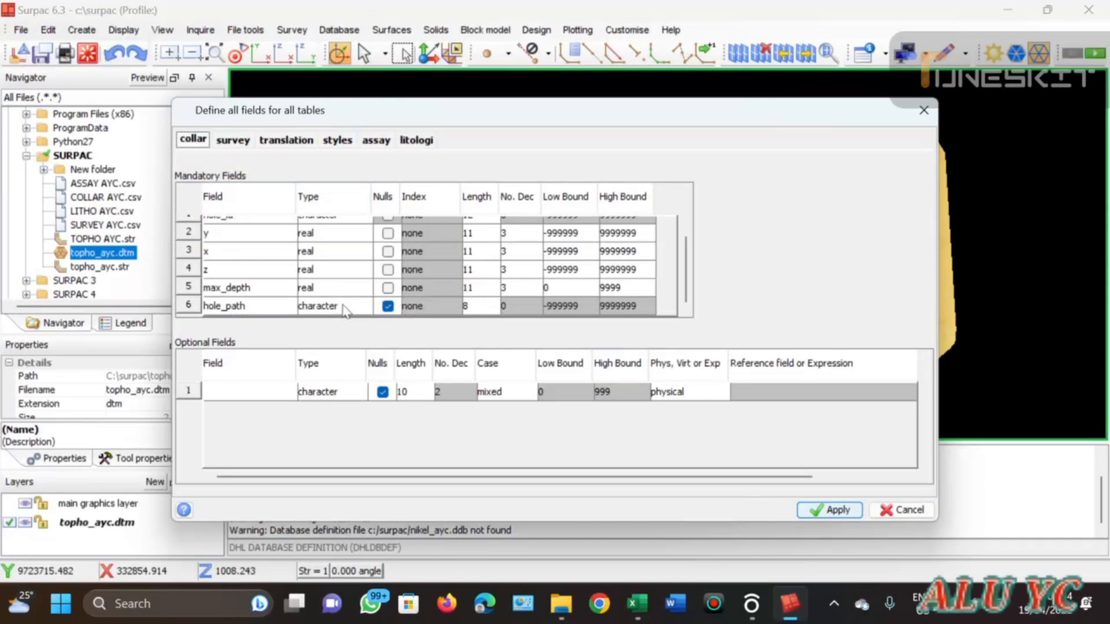
pyautogui.scroll(1, 346, 309)
pyautogui.scroll(-1, 391, 276)
pyautogui.scroll(1, 387, 242)
pyautogui.scroll(-1, 385, 284)
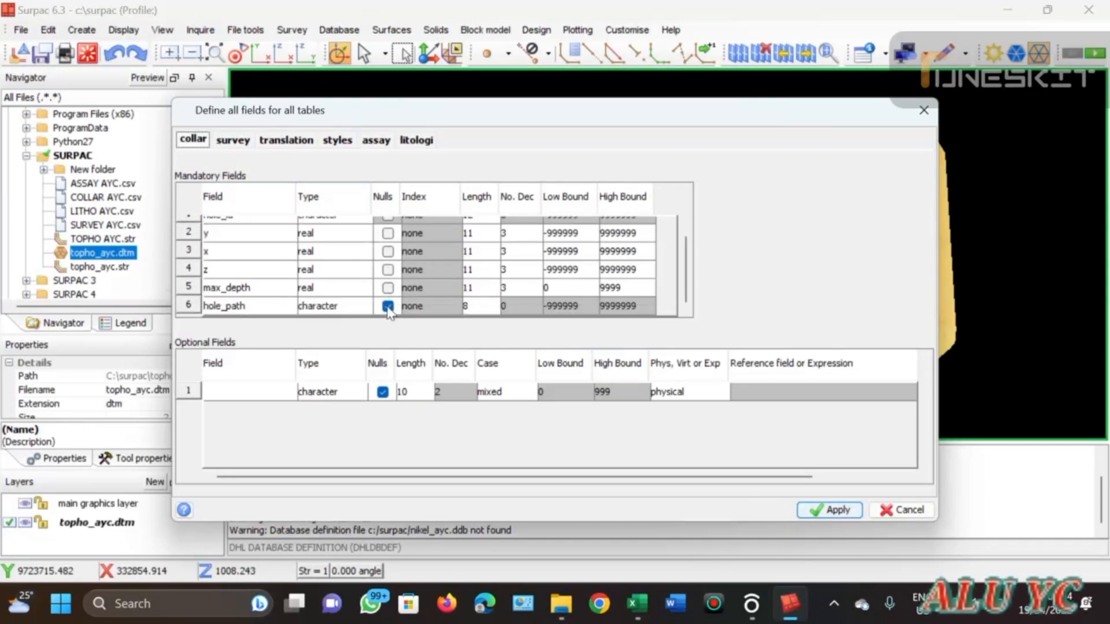
pyautogui.click(388, 306)
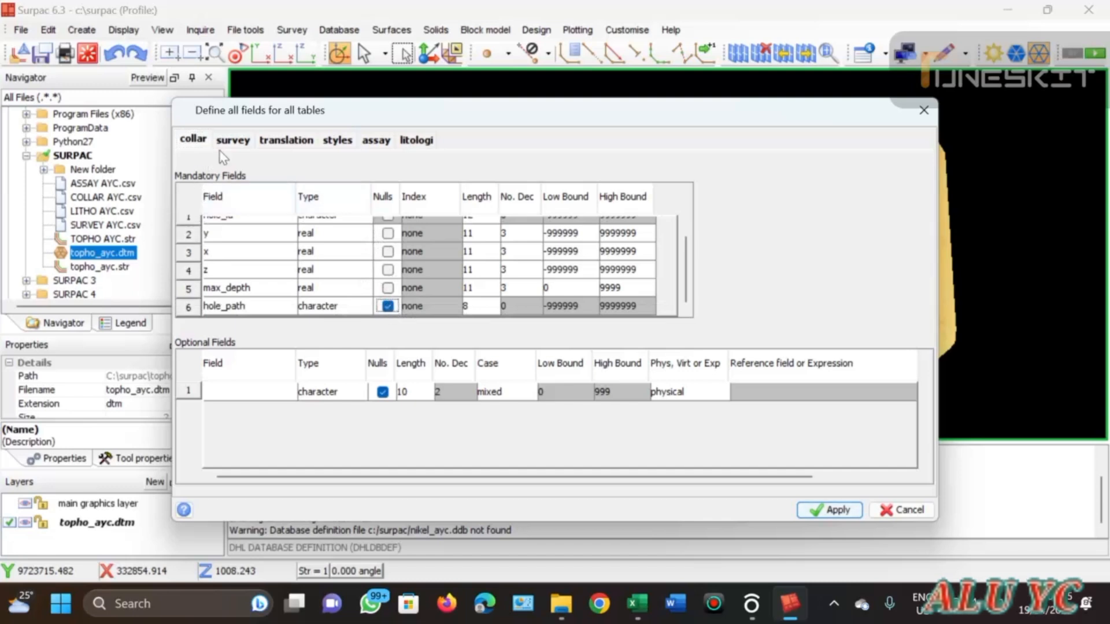
# Compare the survey table's mandatory fields with the columns of the SURVEY AYC sheet in Excel
pyautogui.click(232, 142)
pyautogui.scroll(-1, 359, 234)
pyautogui.scroll(1, 347, 231)
pyautogui.scroll(-1, 347, 263)
pyautogui.scroll(-1, 315, 276)
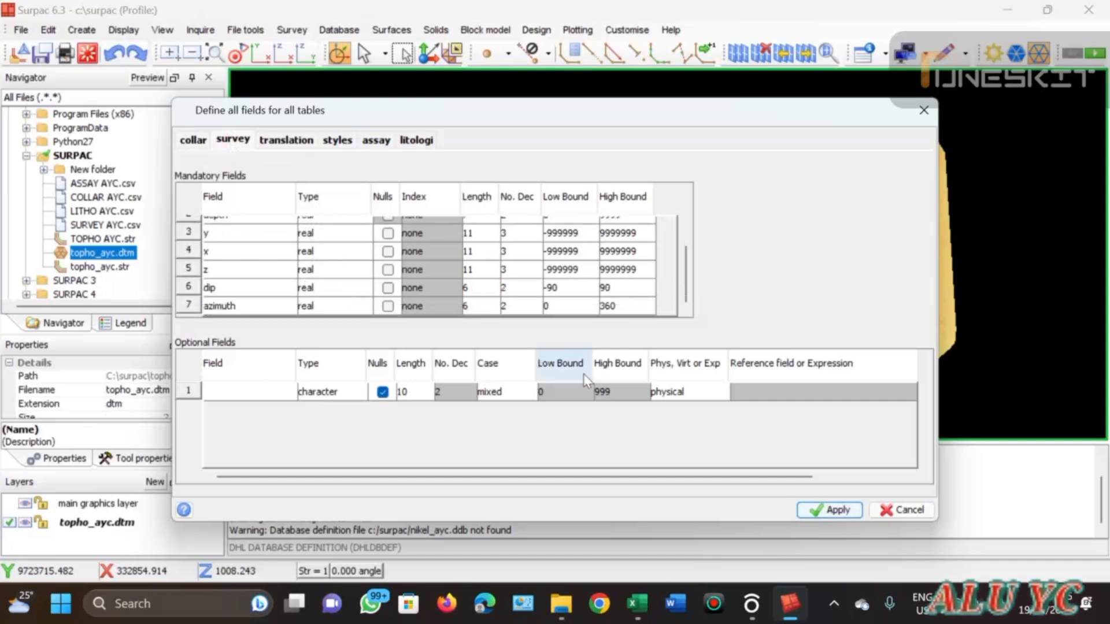
pyautogui.moveTo(646, 598)
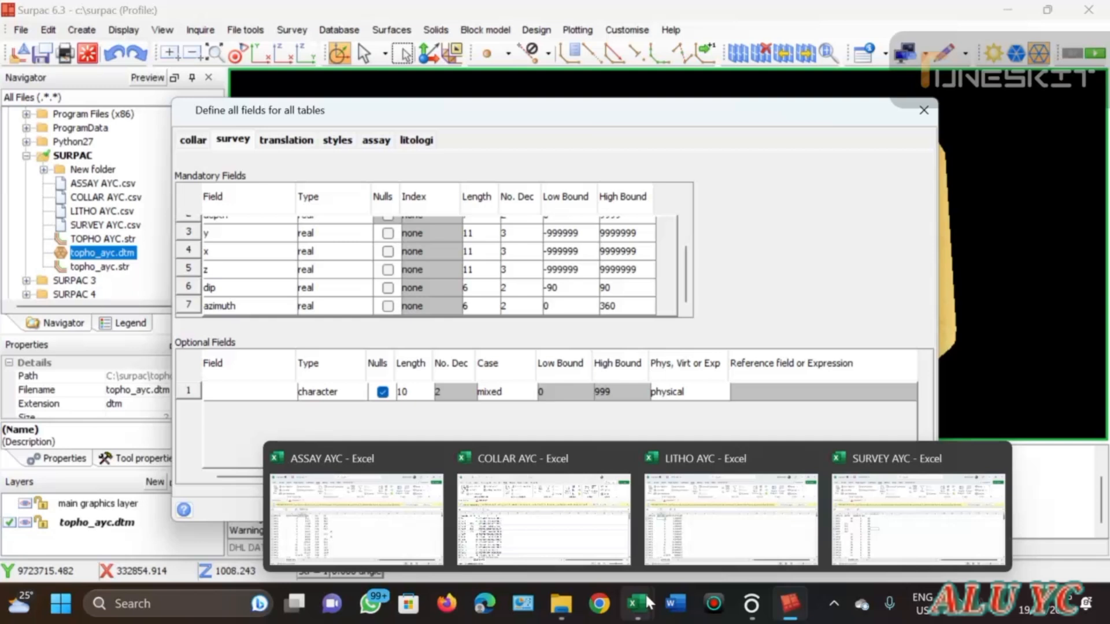
pyautogui.click(918, 509)
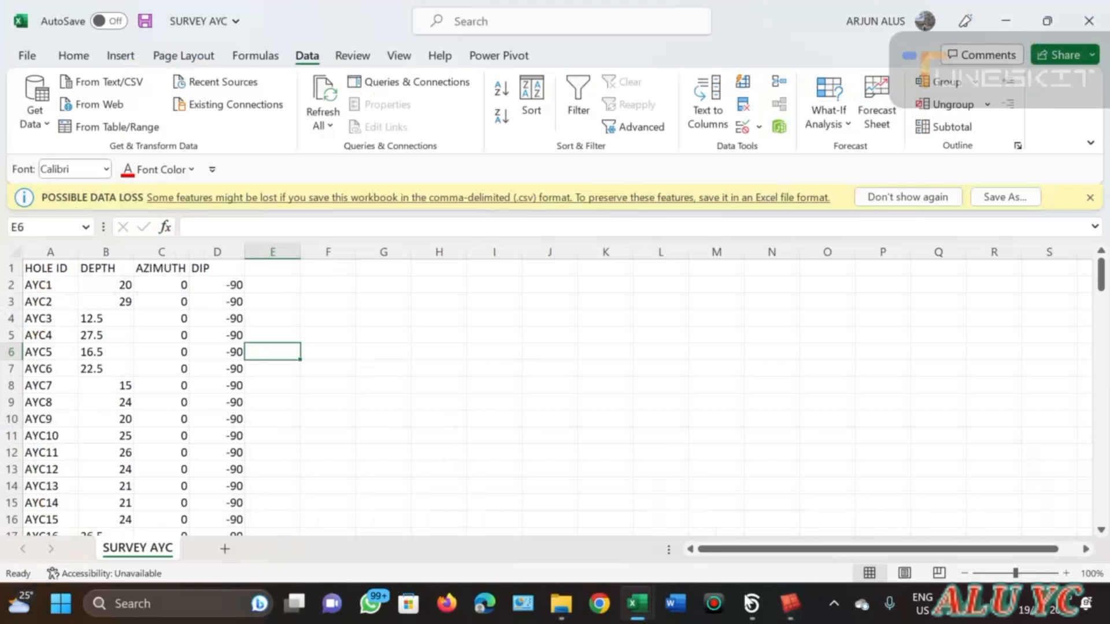
pyautogui.click(793, 607)
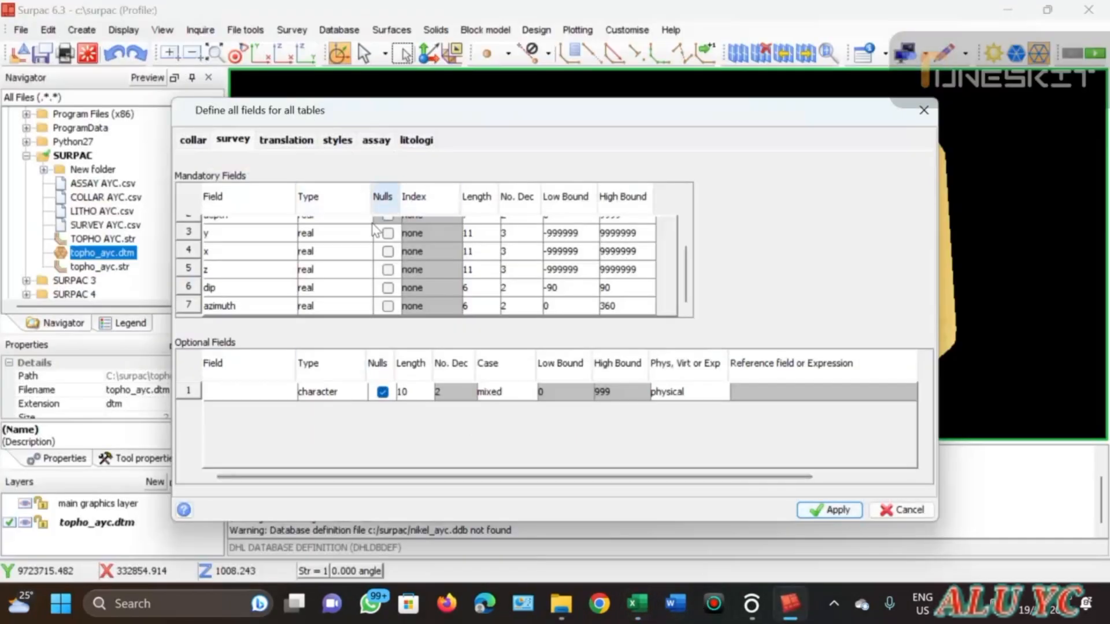
# Allow nulls for the y, x and z mandatory fields of the survey table
pyautogui.scroll(2, 301, 249)
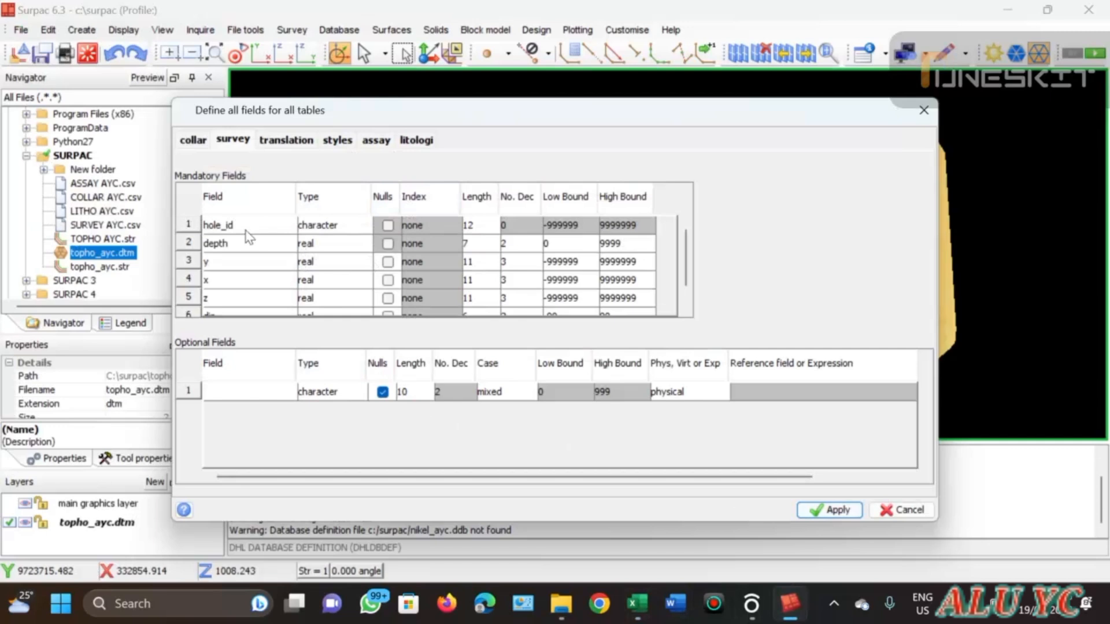
pyautogui.scroll(-2, 257, 286)
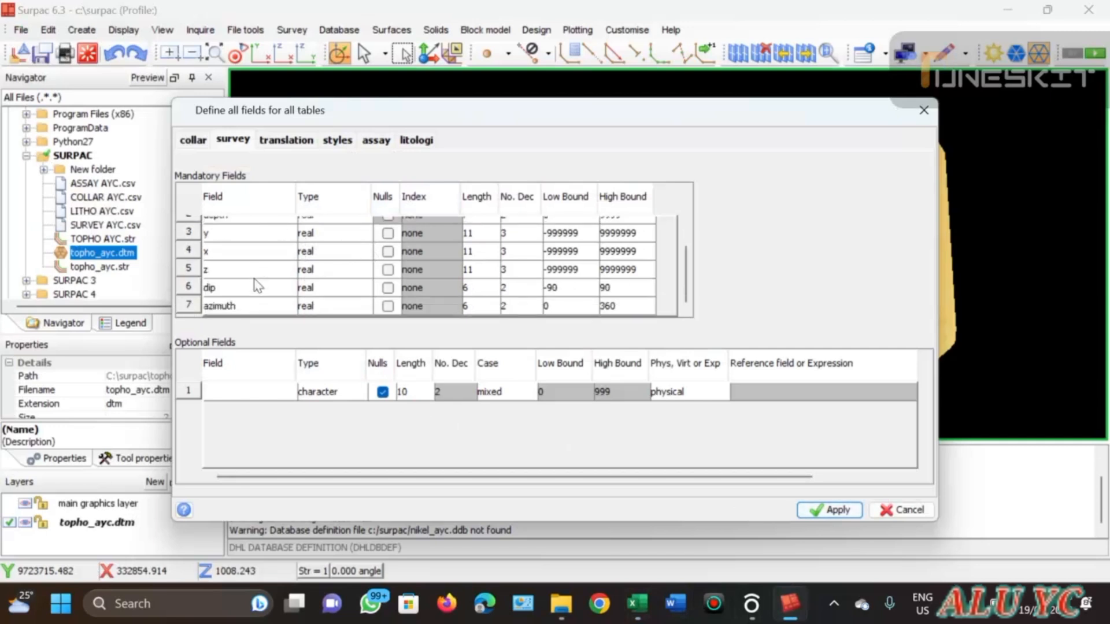
pyautogui.scroll(2, 296, 267)
pyautogui.scroll(-2, 355, 272)
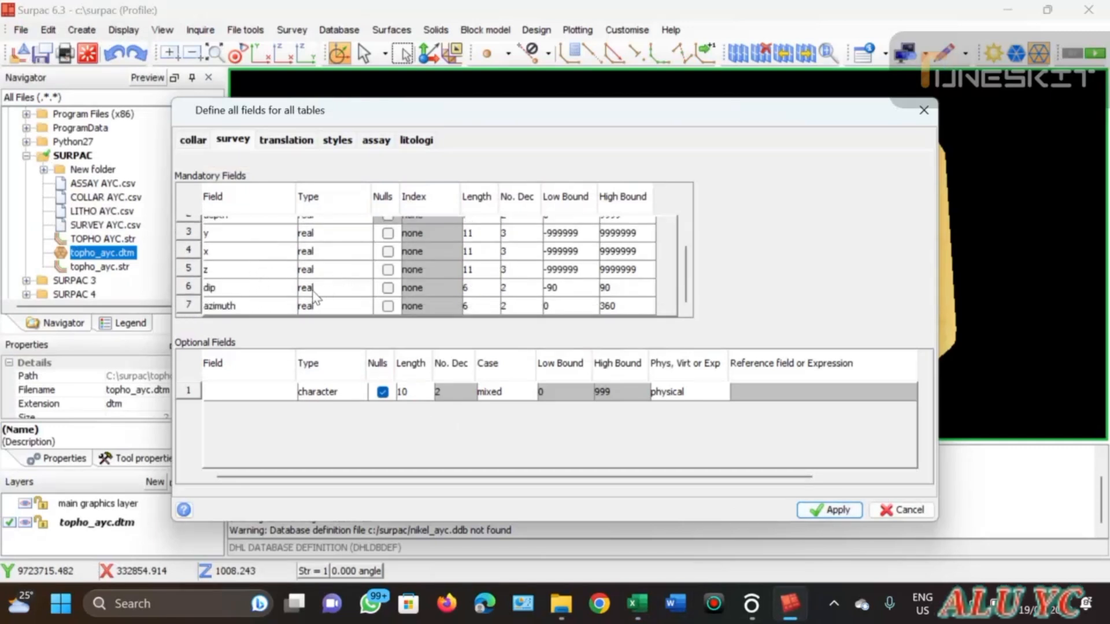
pyautogui.scroll(2, 294, 299)
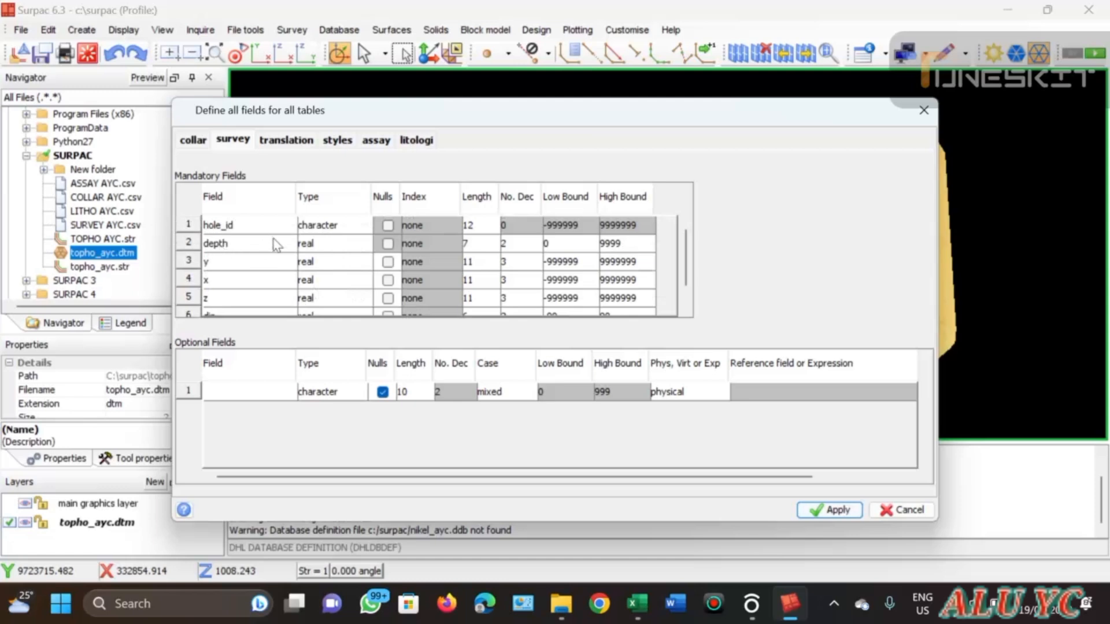
pyautogui.click(388, 280)
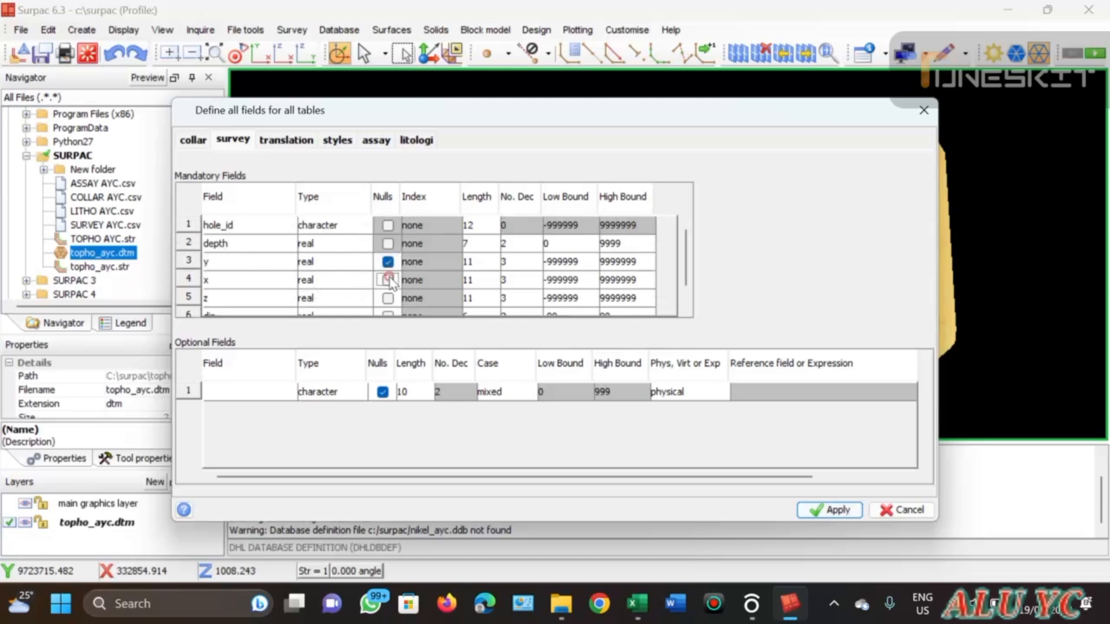
pyautogui.scroll(-1, 390, 282)
pyautogui.click(388, 281)
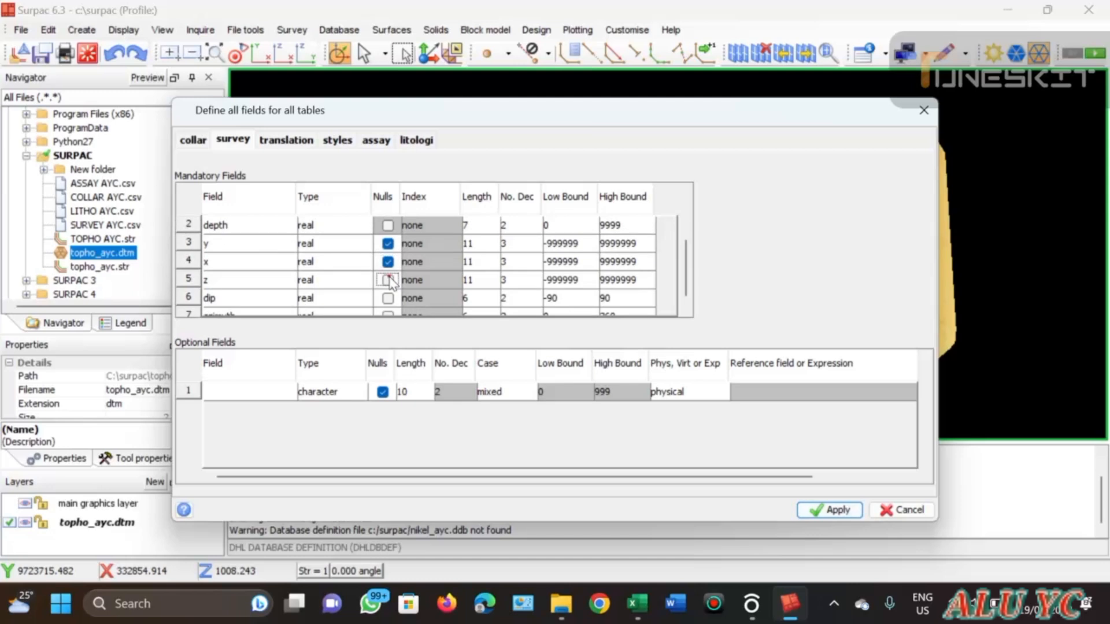
pyautogui.scroll(-1, 390, 282)
pyautogui.scroll(2, 427, 283)
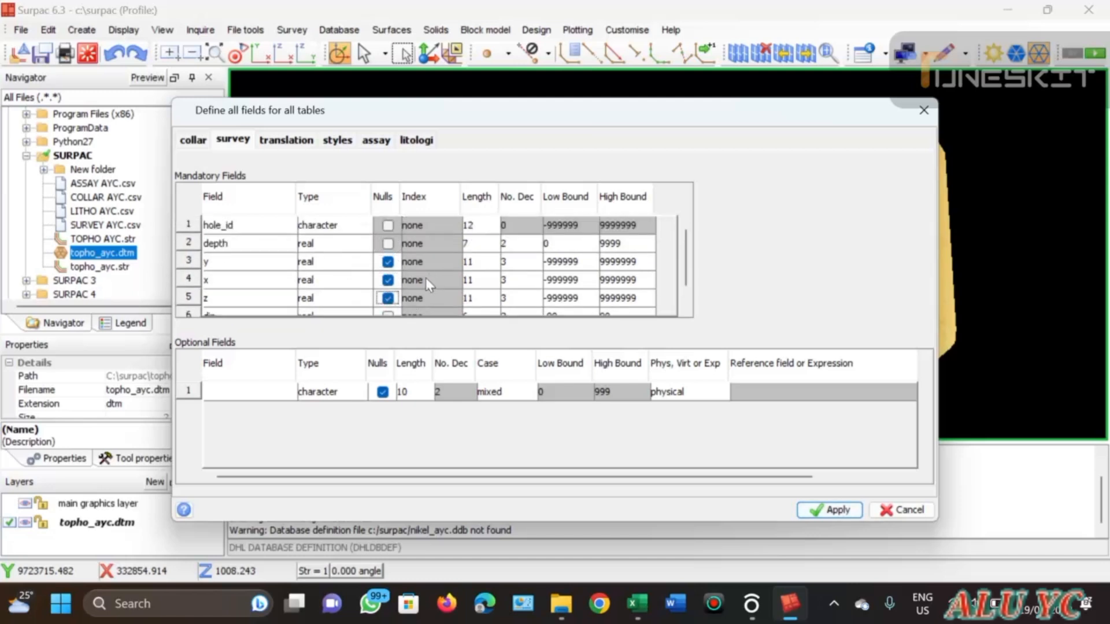
pyautogui.scroll(-2, 282, 249)
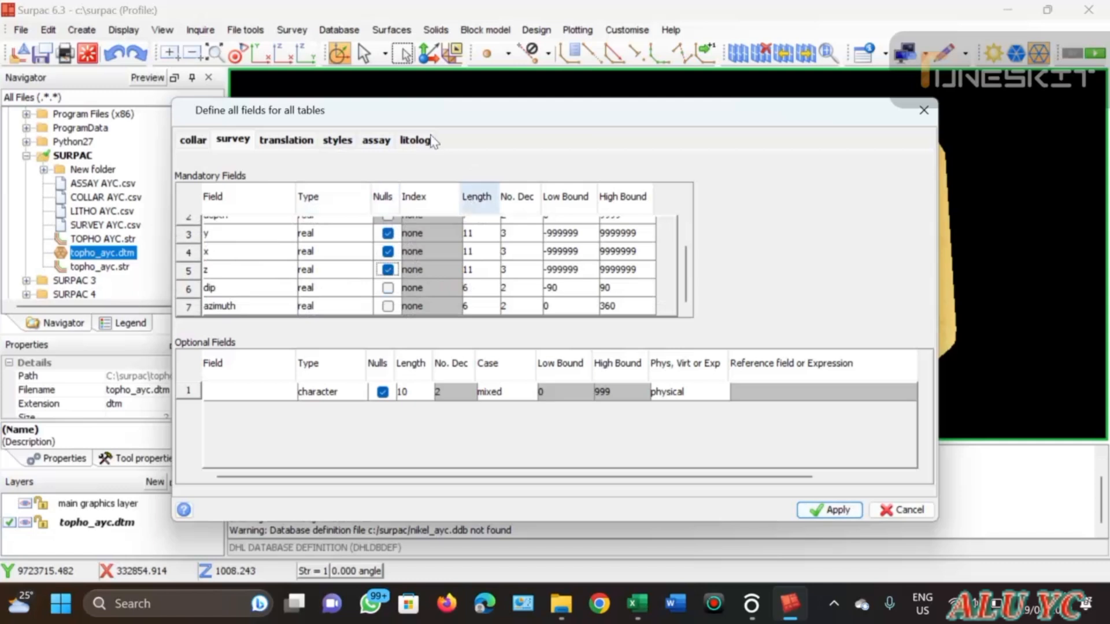
# Compare the assay table's mandatory fields with the columns of the ASSAY AYC sheet in Excel
pyautogui.click(375, 143)
pyautogui.scroll(-1, 355, 264)
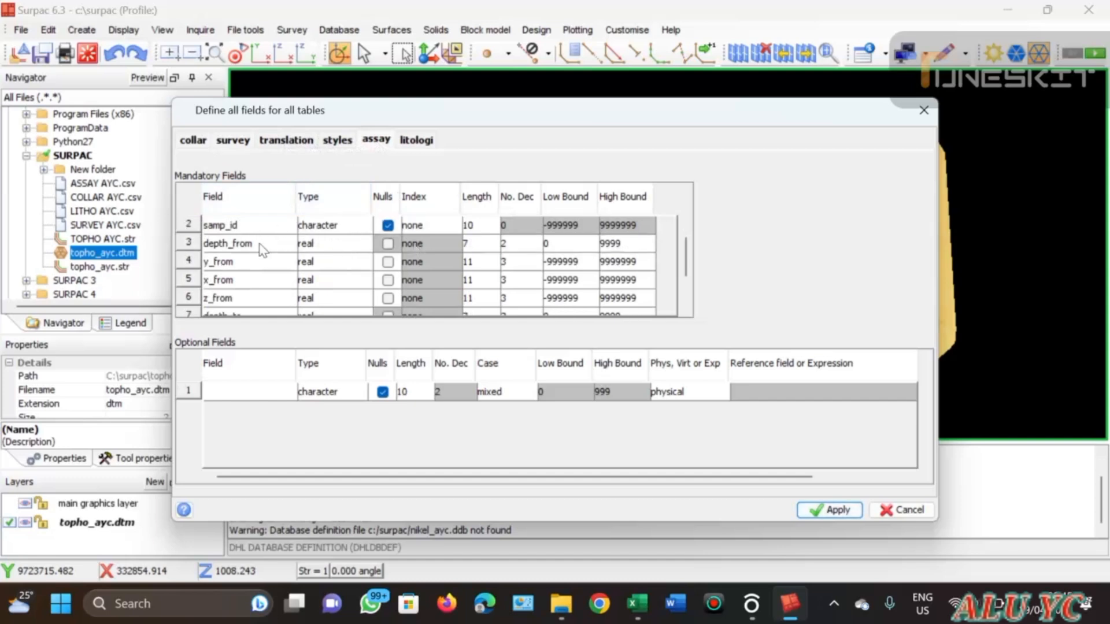
pyautogui.scroll(1, 360, 227)
pyautogui.scroll(-1, 386, 240)
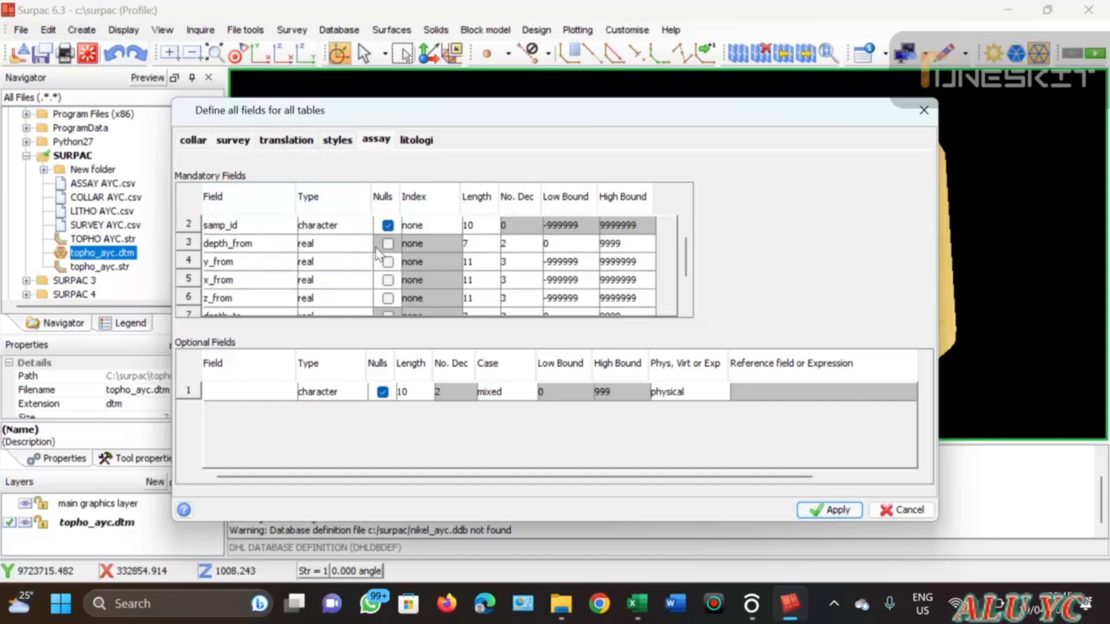
pyautogui.scroll(-2, 305, 304)
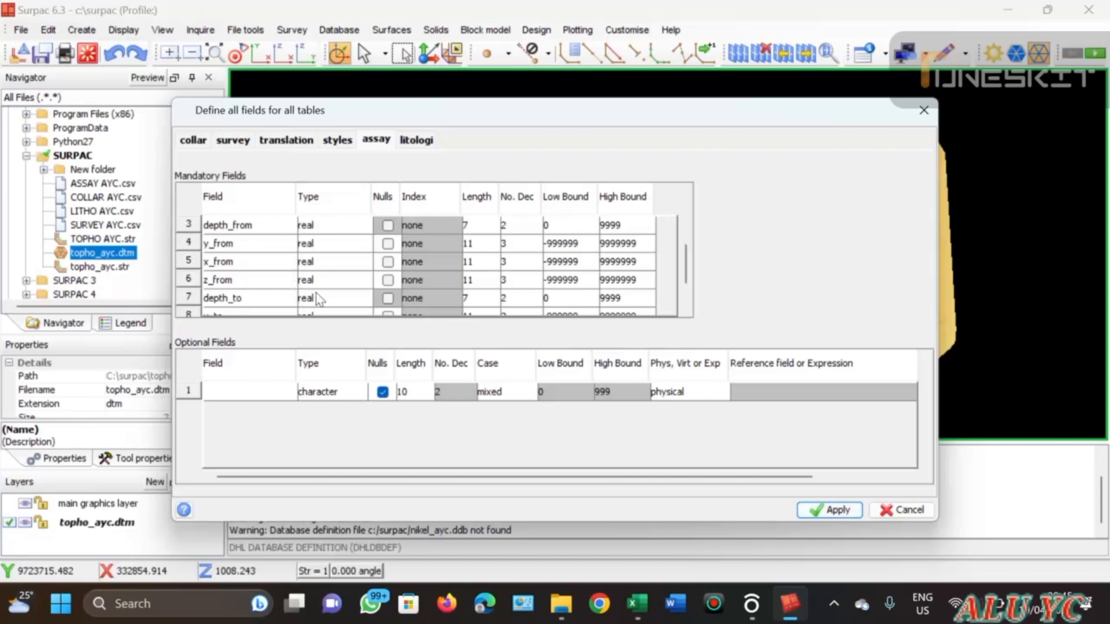
pyautogui.scroll(-2, 305, 304)
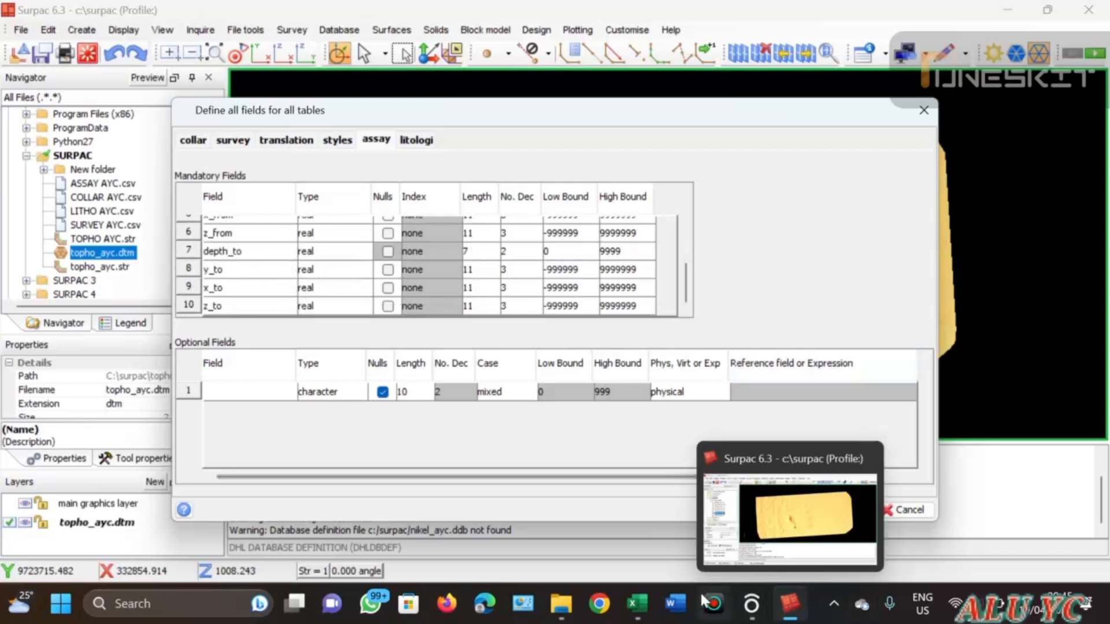
pyautogui.moveTo(650, 611)
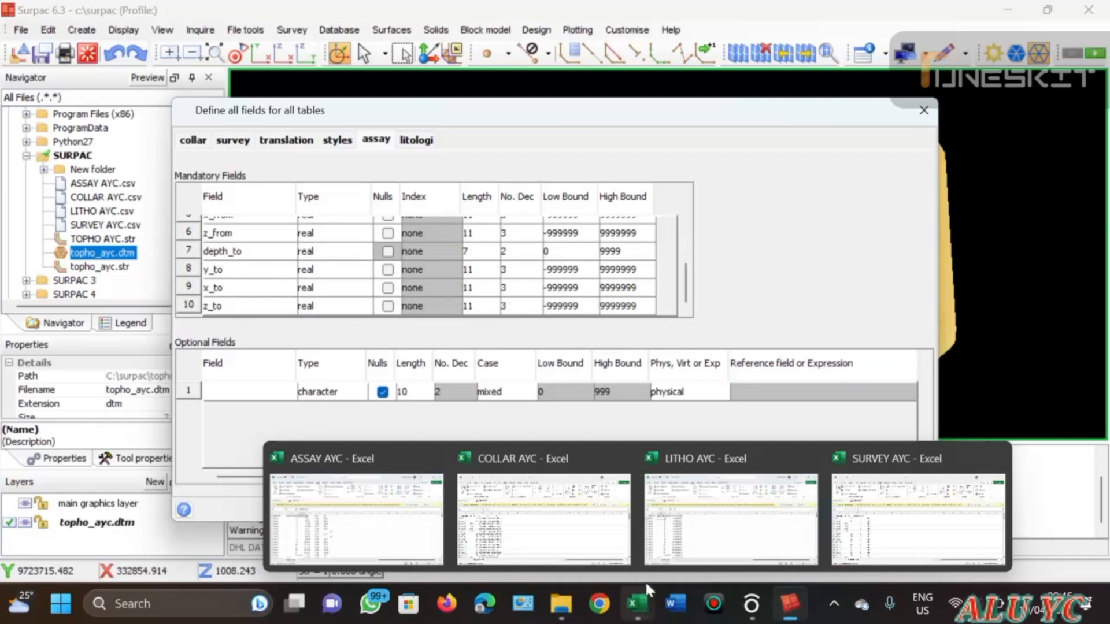
pyautogui.click(394, 509)
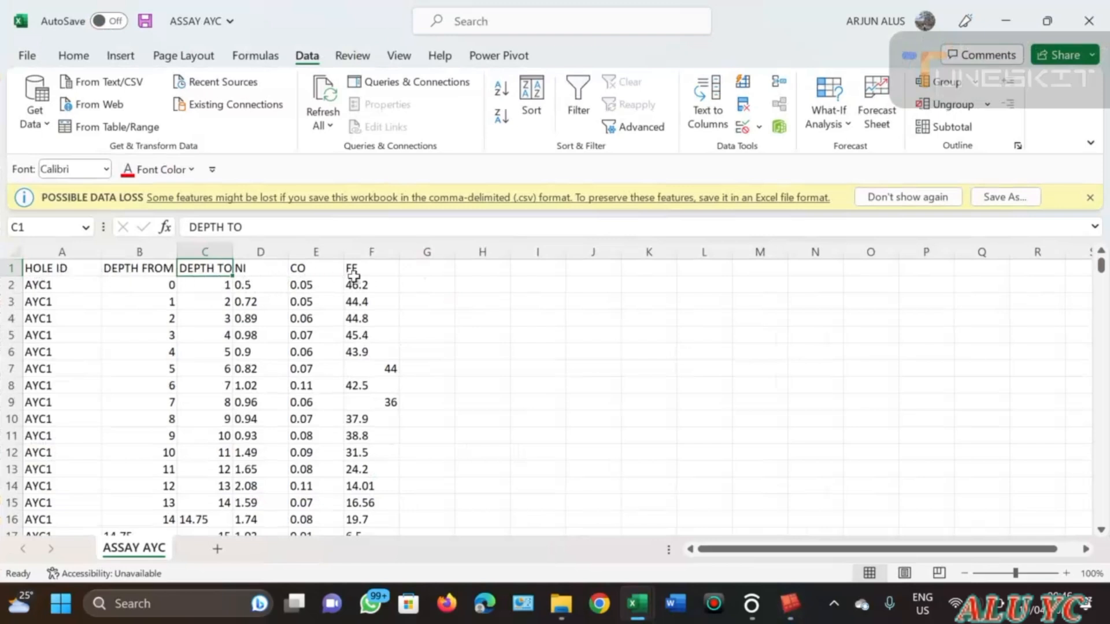
pyautogui.click(1006, 21)
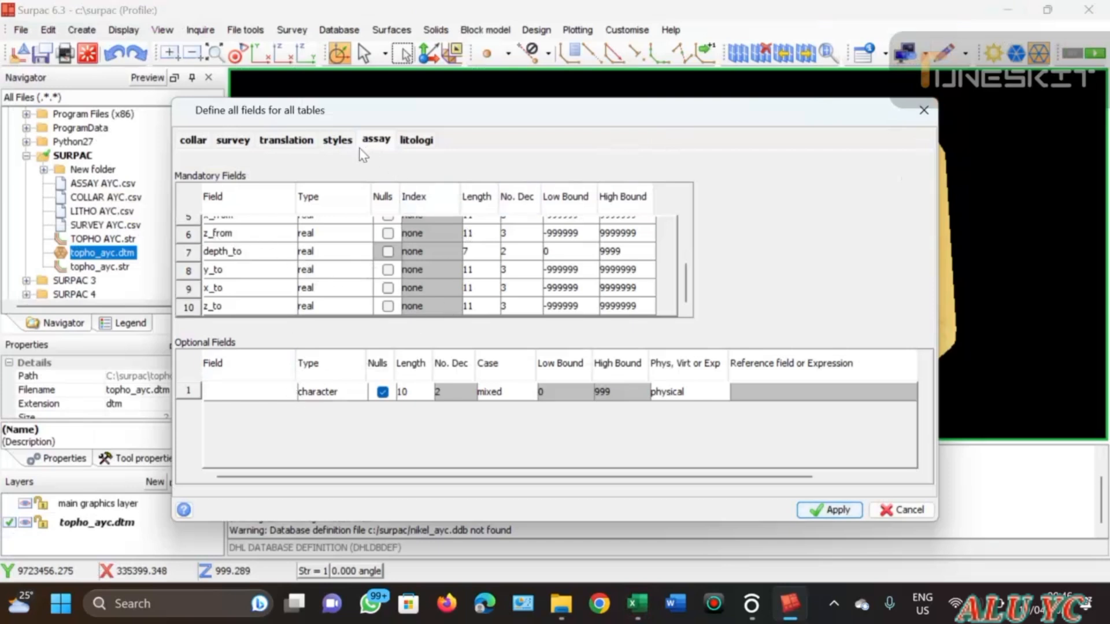
pyautogui.scroll(3, 370, 254)
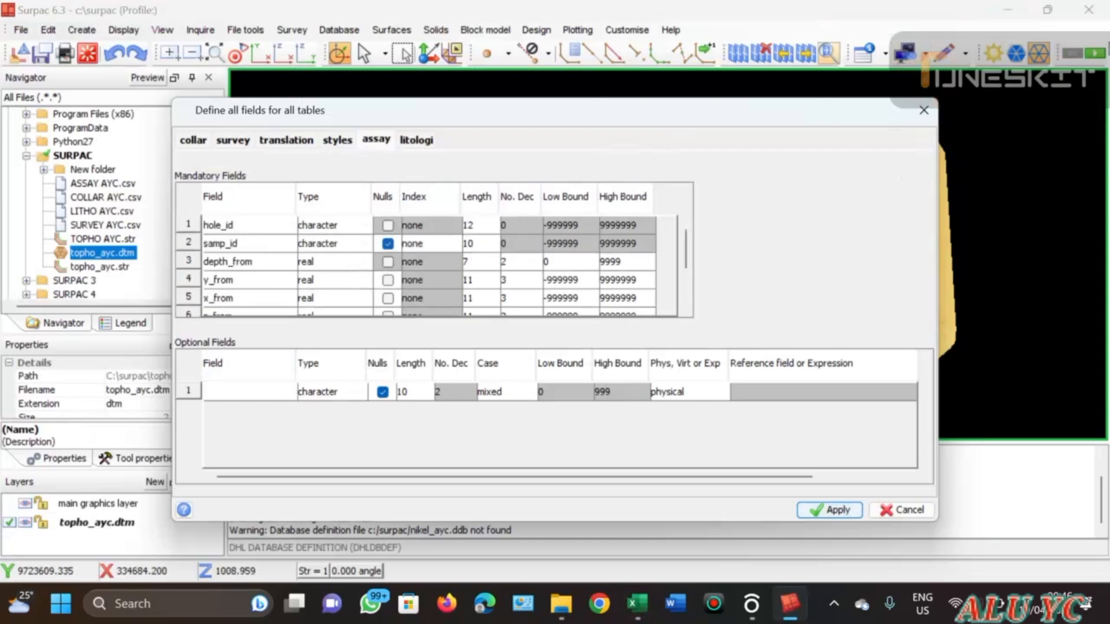
# Shrink the Surpac window and the field definitions dialog to about half the screen width, minimizing the Excel windows behind them
pyautogui.click(1044, 11)
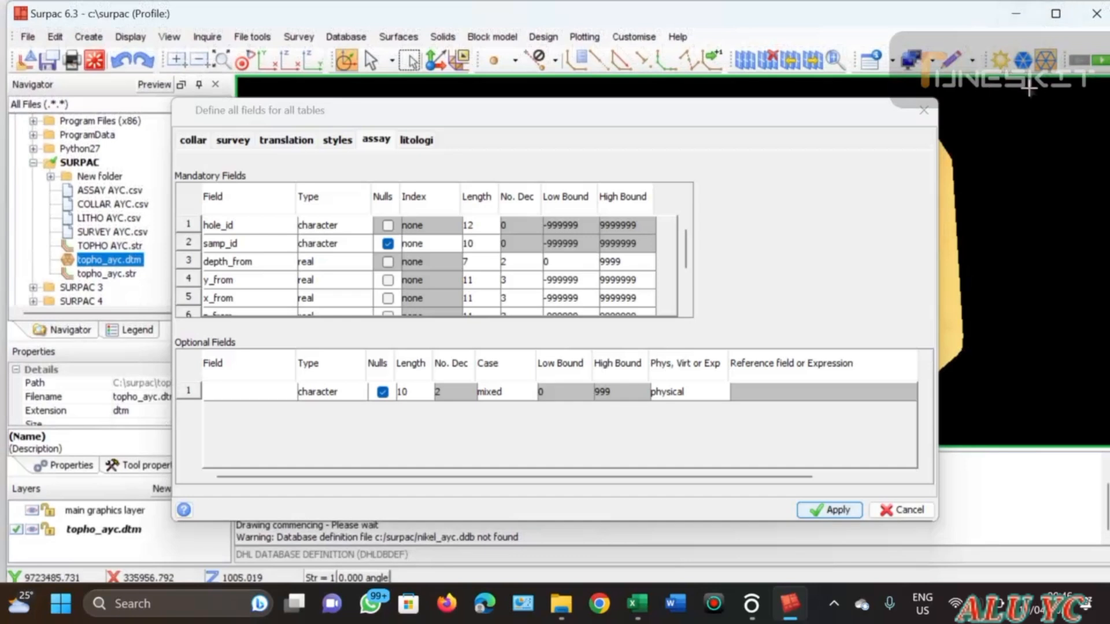
pyautogui.moveTo(933, 18); pyautogui.dragTo(729, 23)
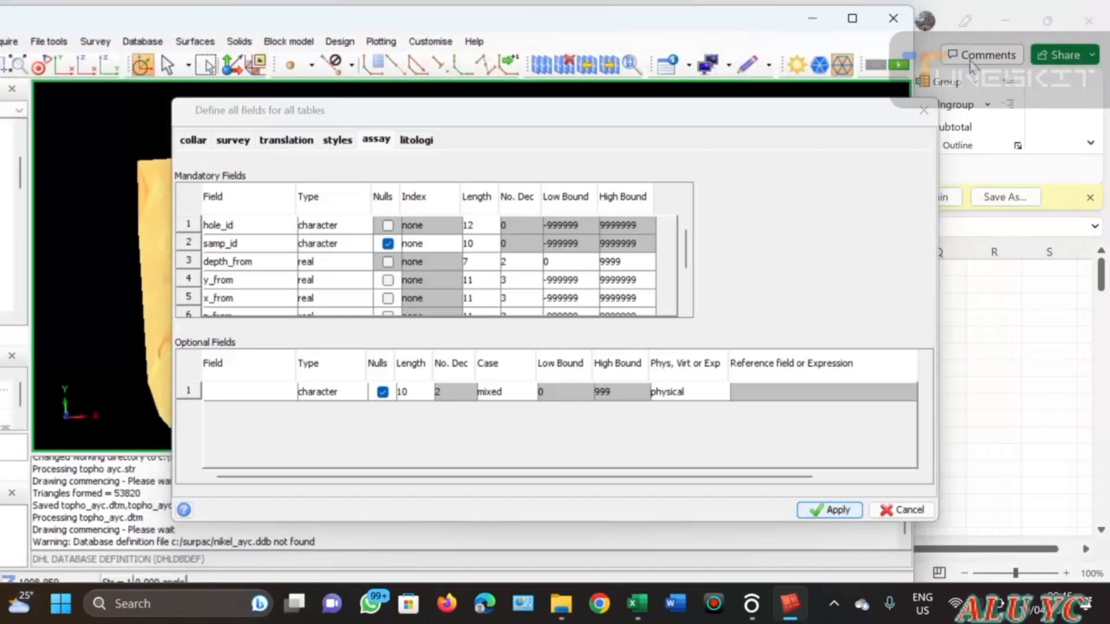
pyautogui.click(1001, 26)
pyautogui.click(1003, 26)
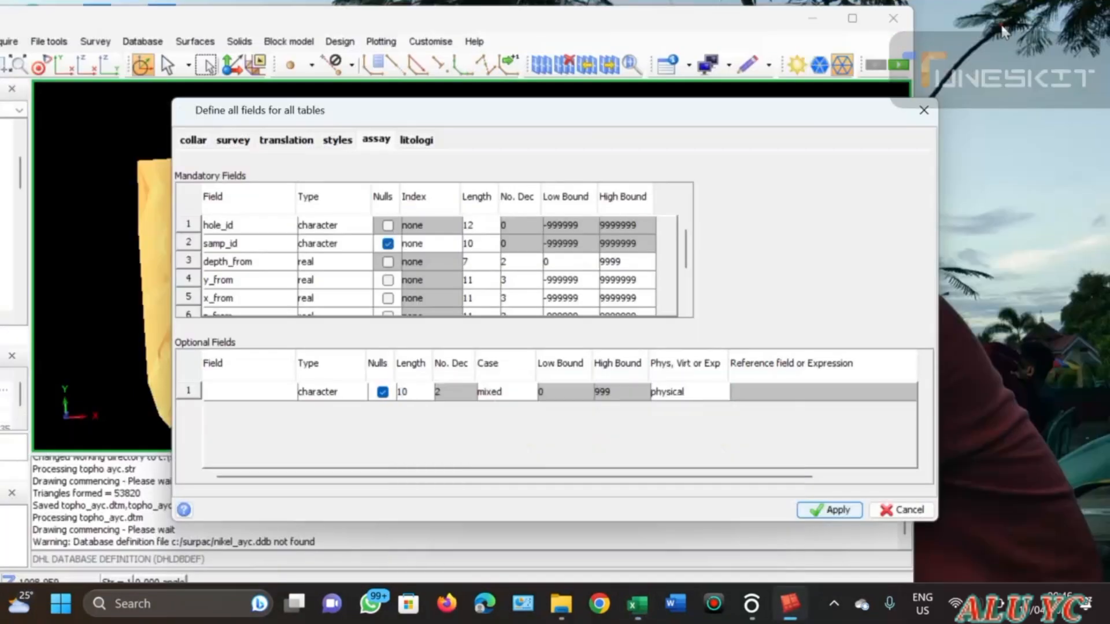
pyautogui.moveTo(890, 65); pyautogui.dragTo(644, 65)
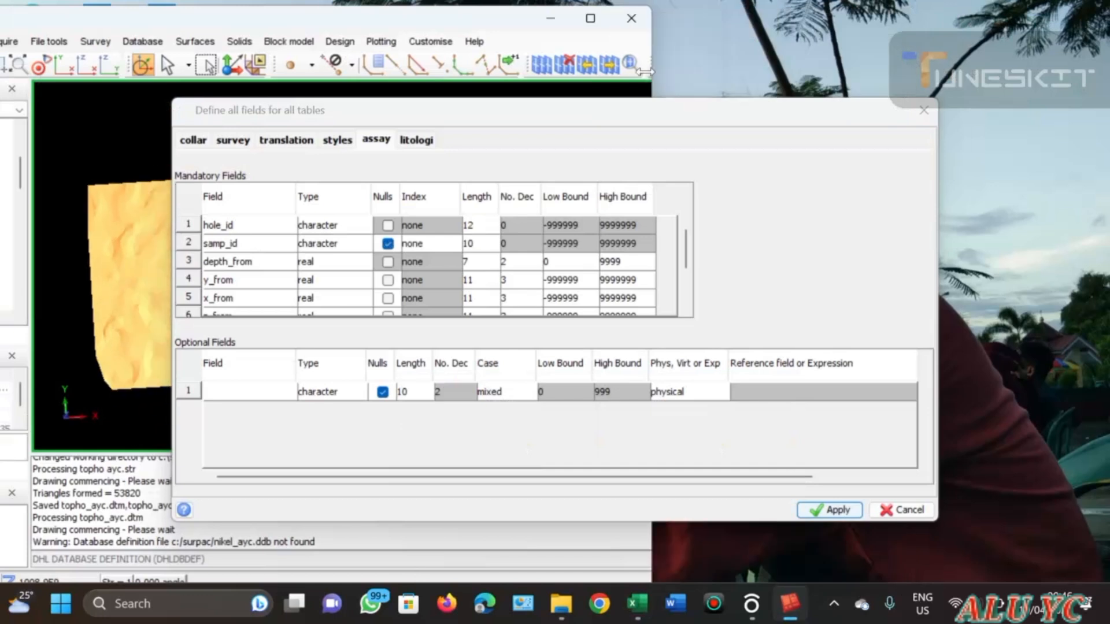
pyautogui.moveTo(937, 197); pyautogui.dragTo(636, 191)
pyautogui.moveTo(498, 115); pyautogui.dragTo(414, 120)
# Switch to the ASSAY AYC workbook in Excel and narrow its restored window to fit beside Surpac
pyautogui.moveTo(636, 612)
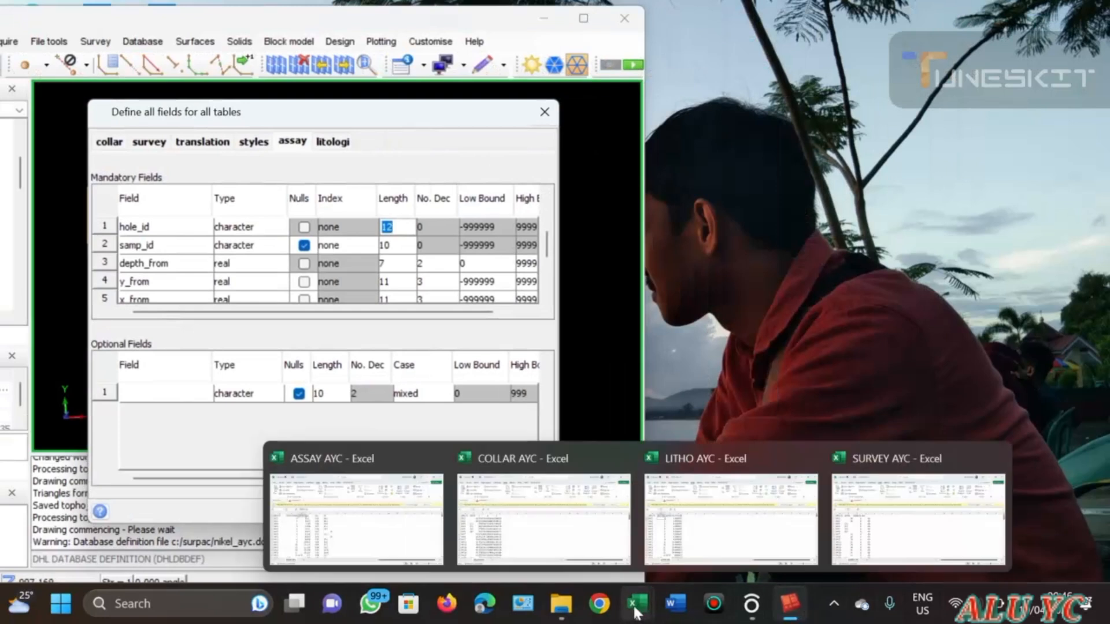
pyautogui.click(349, 494)
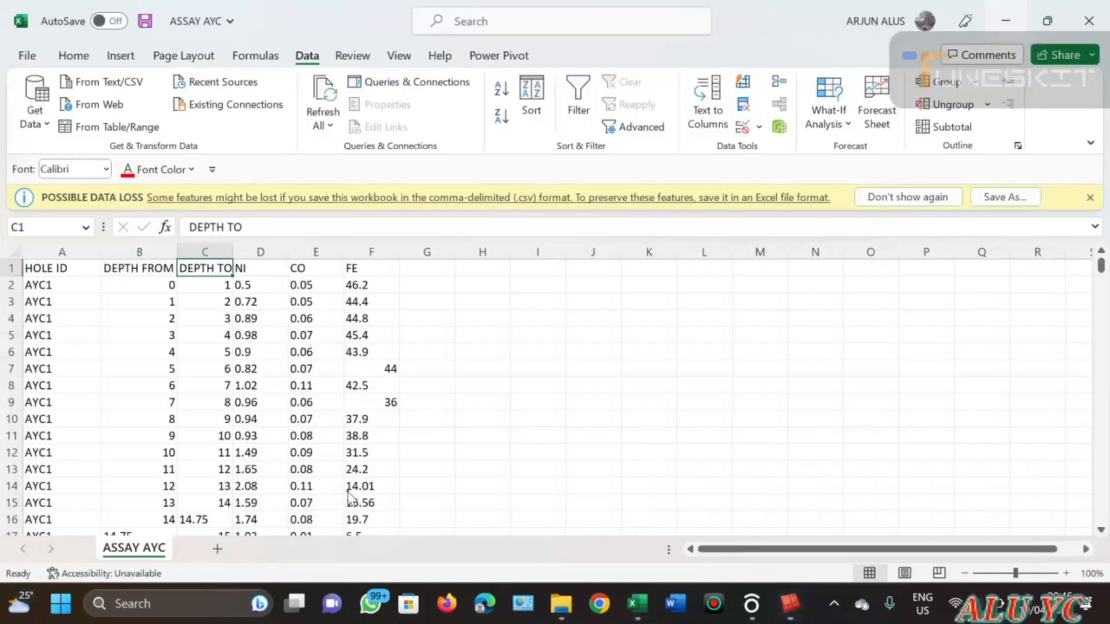
pyautogui.click(1047, 21)
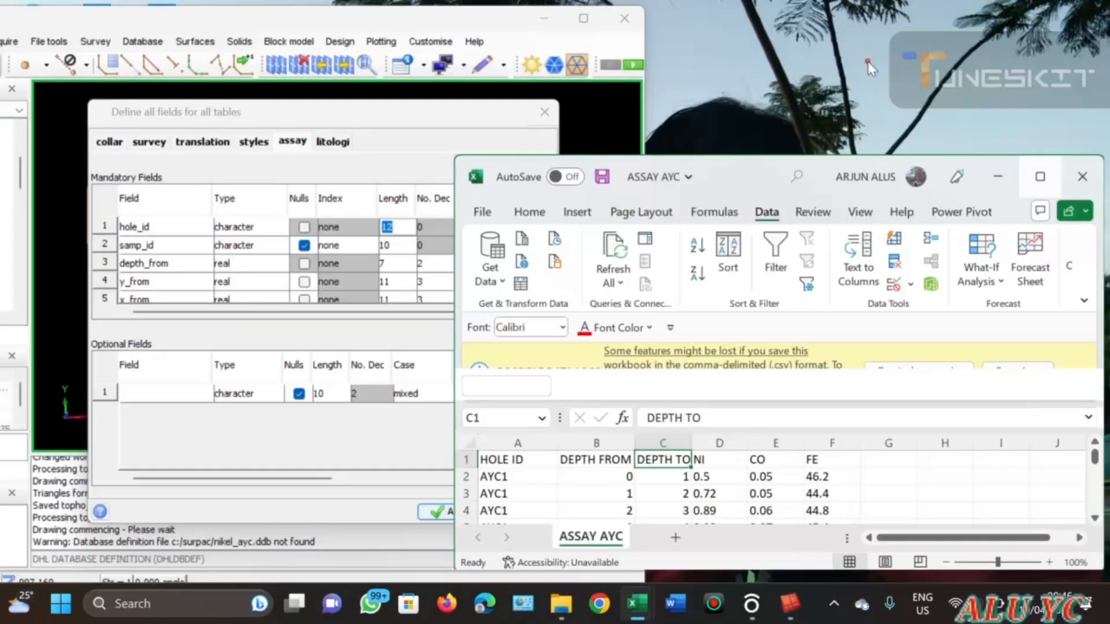
pyautogui.moveTo(463, 290); pyautogui.dragTo(603, 290)
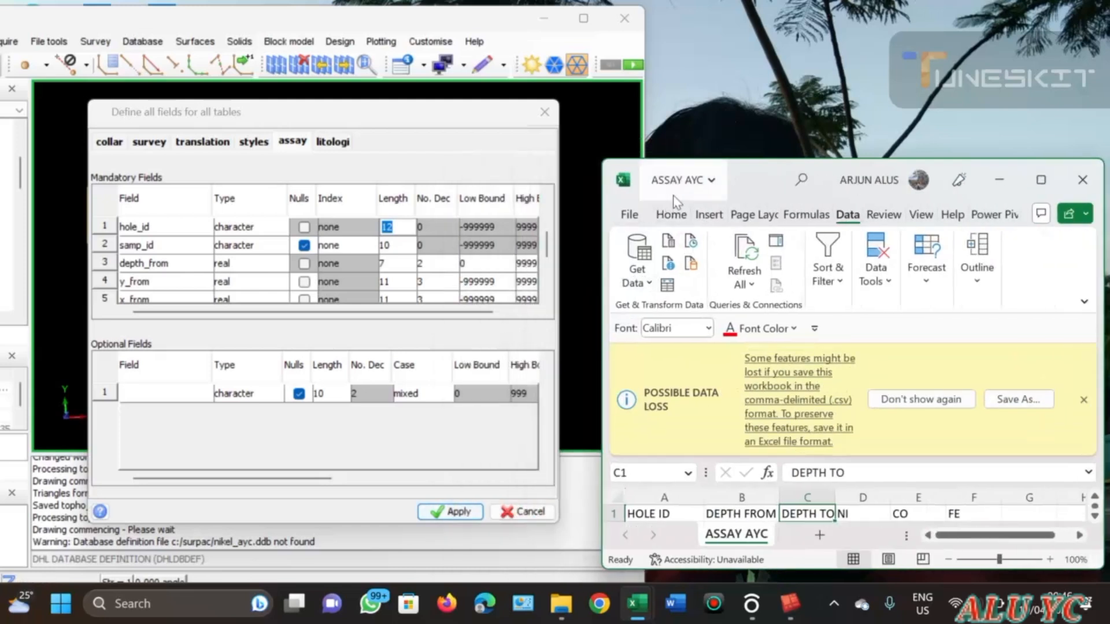
pyautogui.moveTo(657, 204); pyautogui.dragTo(816, 6)
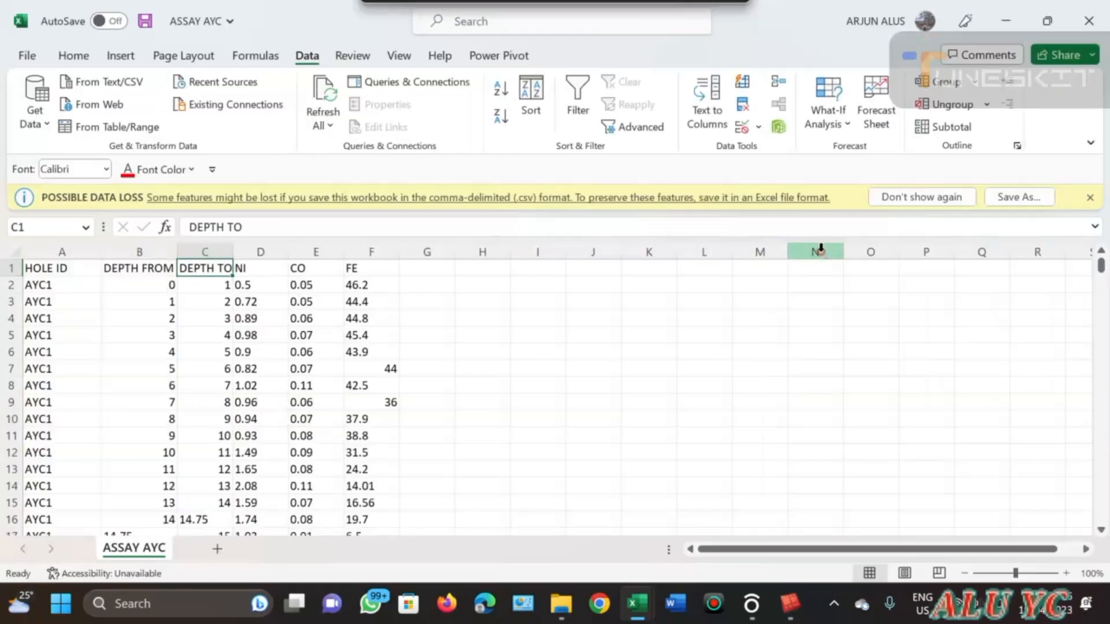
pyautogui.click(1004, 27)
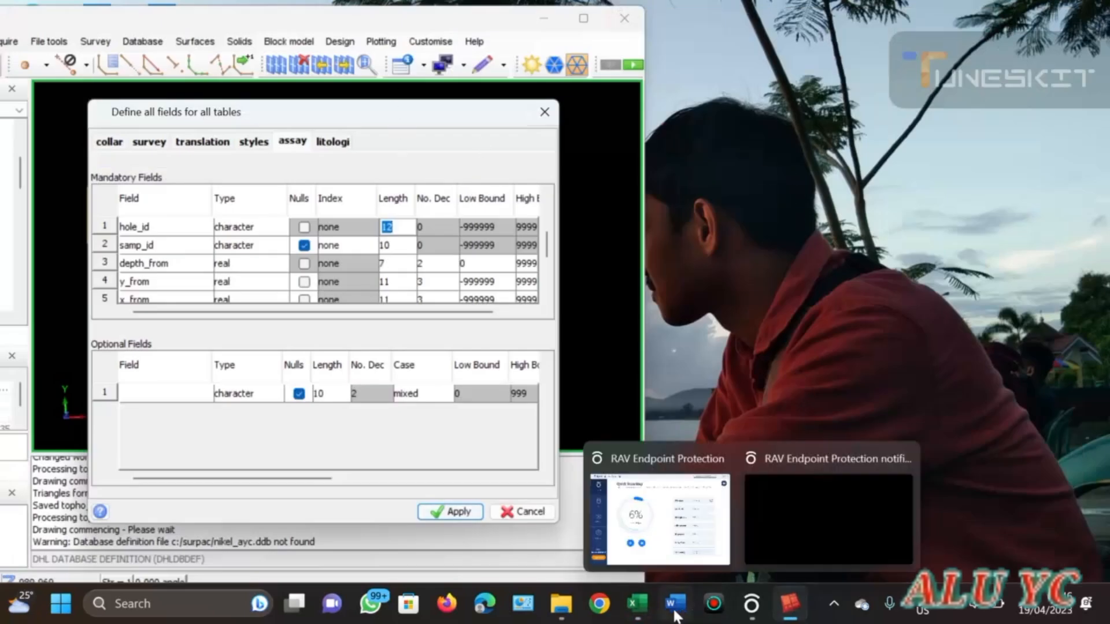
# Place the ASSAY AYC workbook beside the field definitions dialog and make its window taller to show the data rows
pyautogui.moveTo(647, 615)
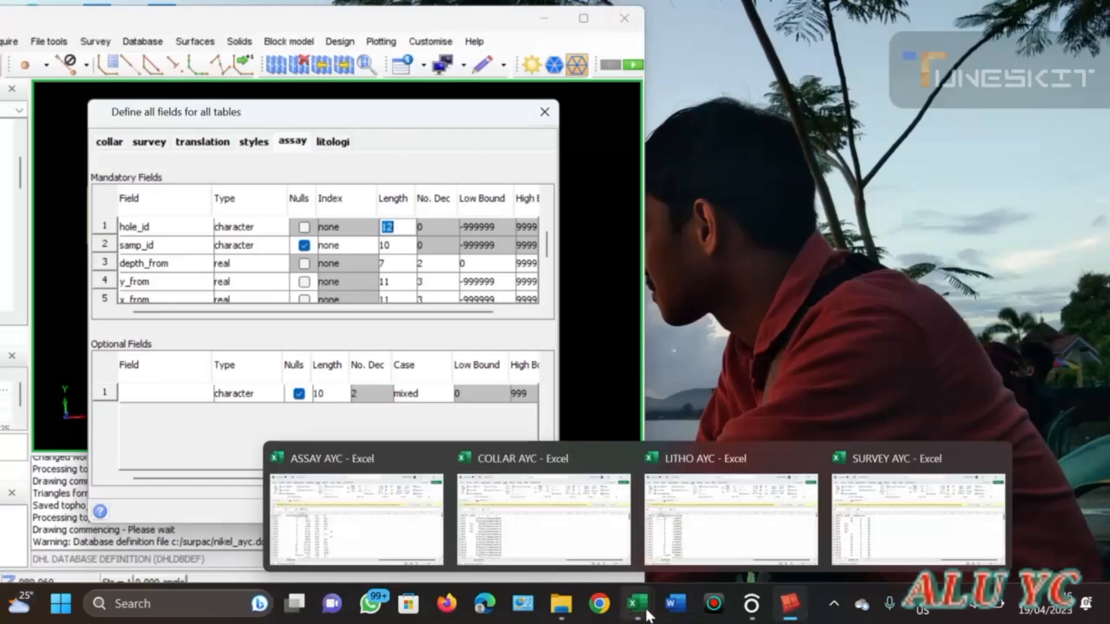
pyautogui.click(401, 517)
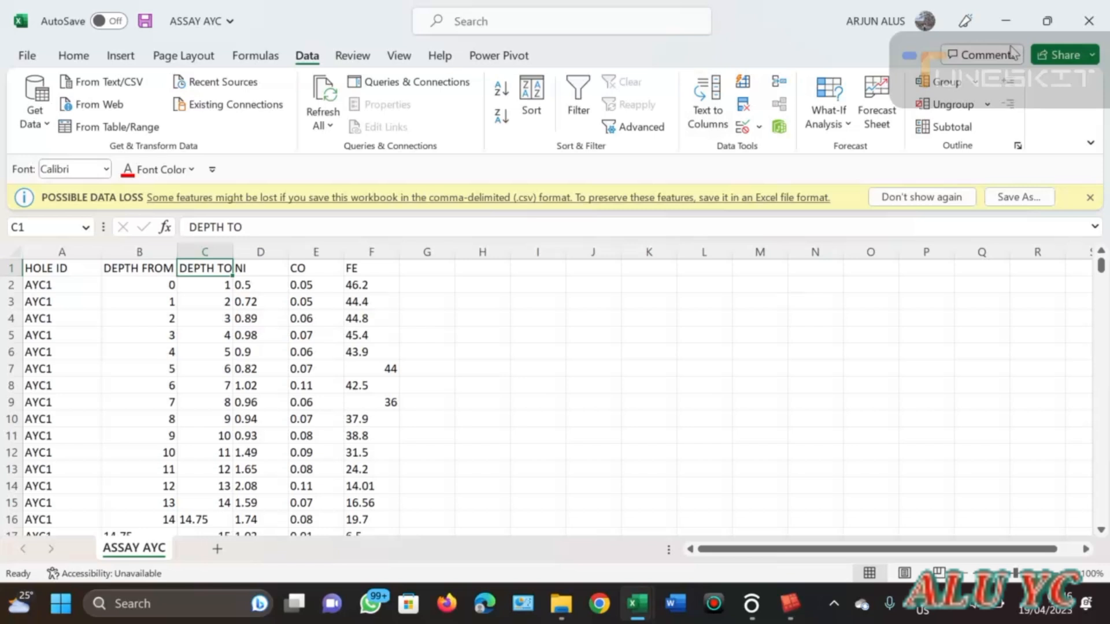
pyautogui.click(1047, 21)
pyautogui.moveTo(789, 185); pyautogui.dragTo(848, 44)
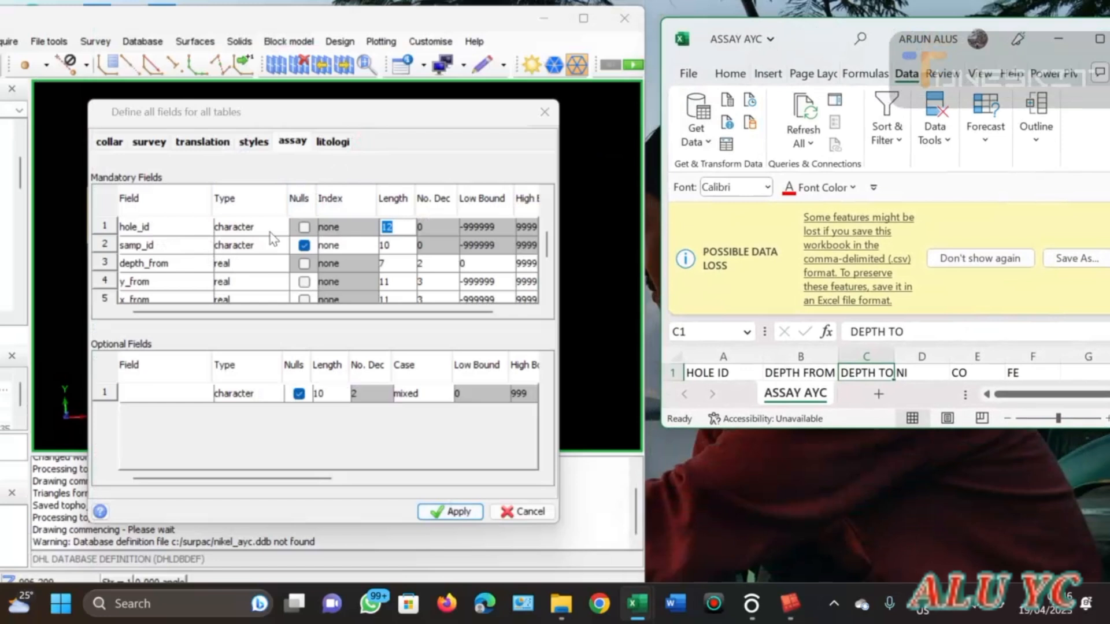
pyautogui.scroll(-1, 791, 364)
pyautogui.scroll(1, 793, 367)
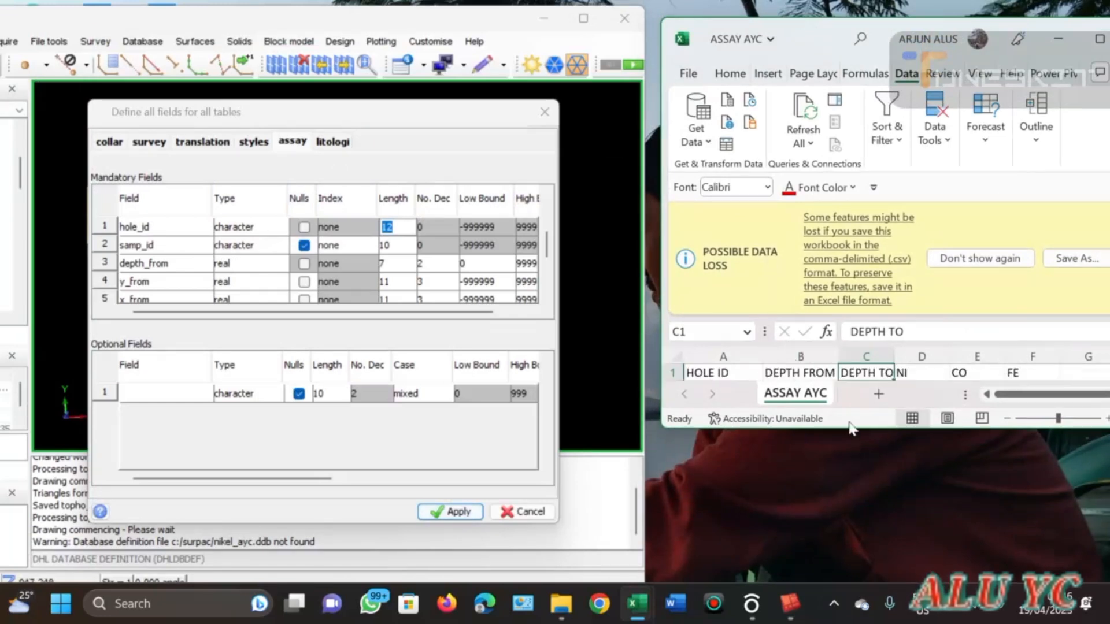
pyautogui.moveTo(848, 429); pyautogui.dragTo(848, 560)
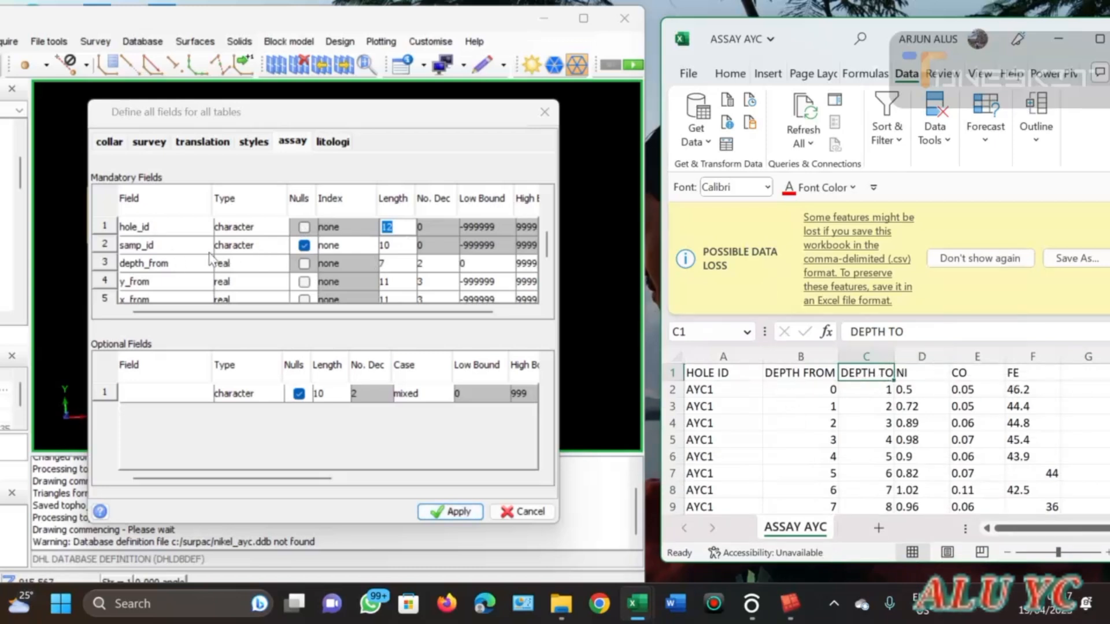
# Allow nulls for the assay table's mandatory fields y_from, x_from and z_from
pyautogui.scroll(-1, 302, 279)
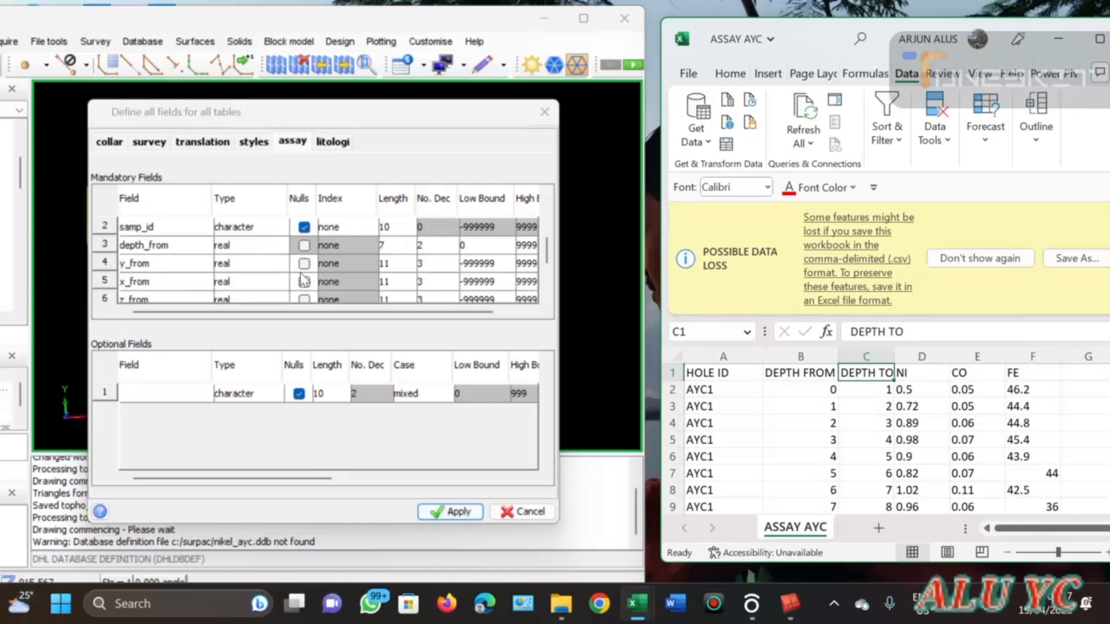
pyautogui.click(313, 267)
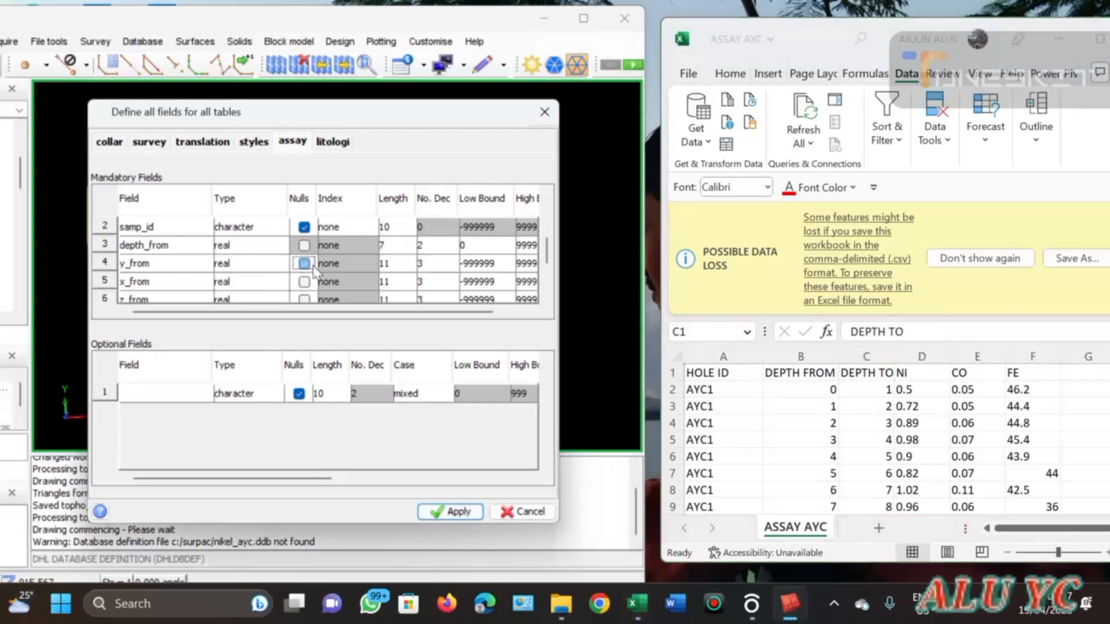
pyautogui.click(303, 282)
pyautogui.click(303, 282)
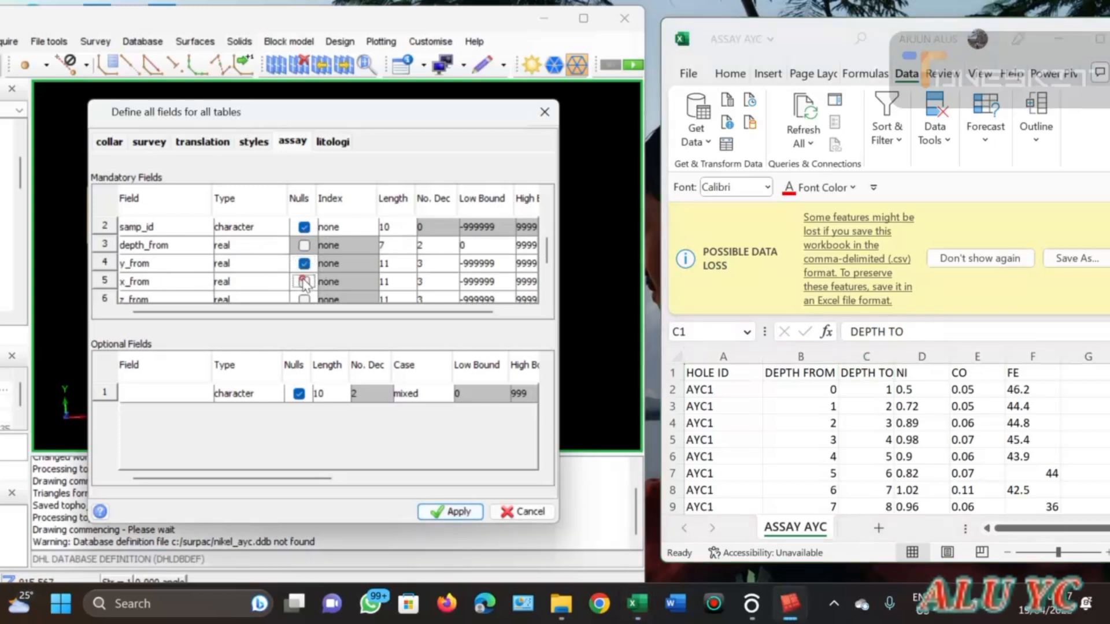
pyautogui.scroll(-1, 303, 282)
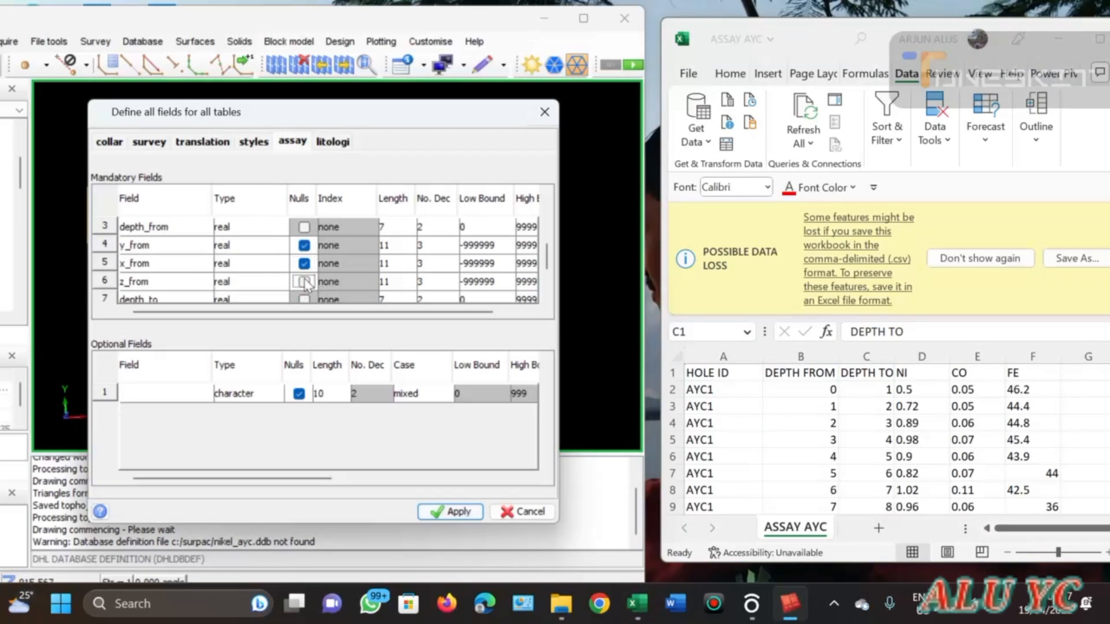
pyautogui.scroll(-3, 308, 278)
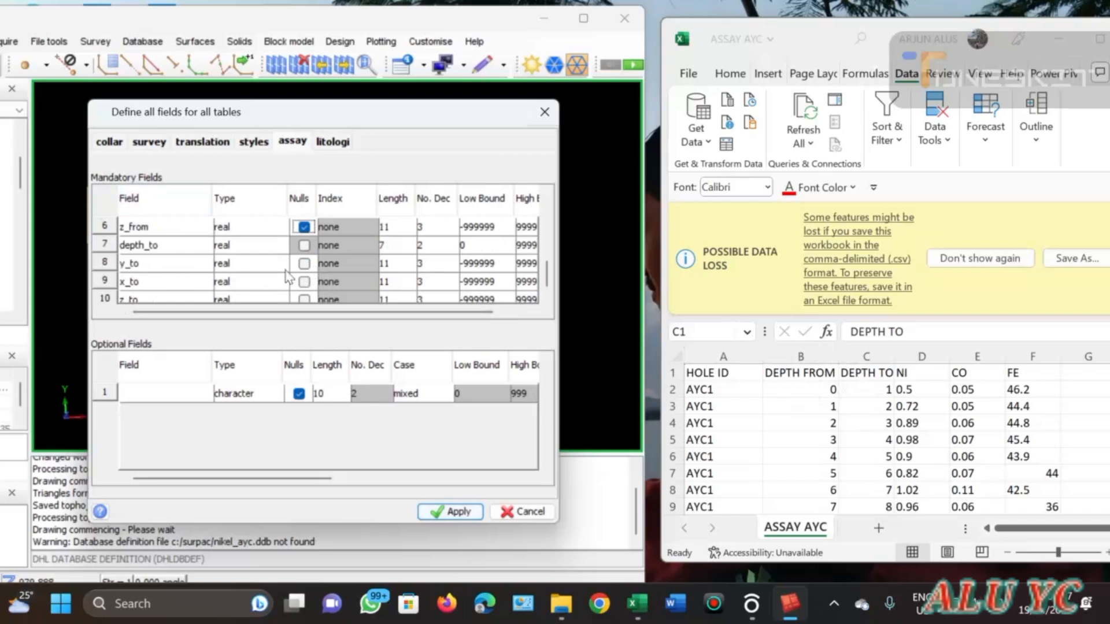
# Allow nulls for the assay table's y_to, x_to and z_to fields and check the mandatory fields against the sheet
pyautogui.click(302, 267)
pyautogui.click(304, 282)
pyautogui.click(305, 293)
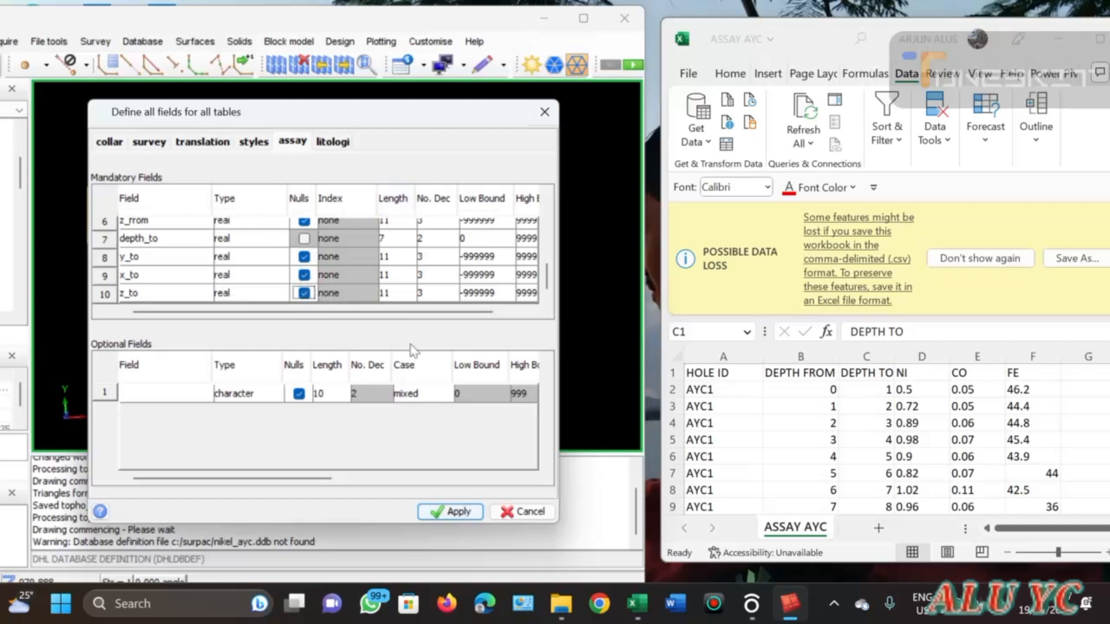
pyautogui.scroll(-1, 835, 457)
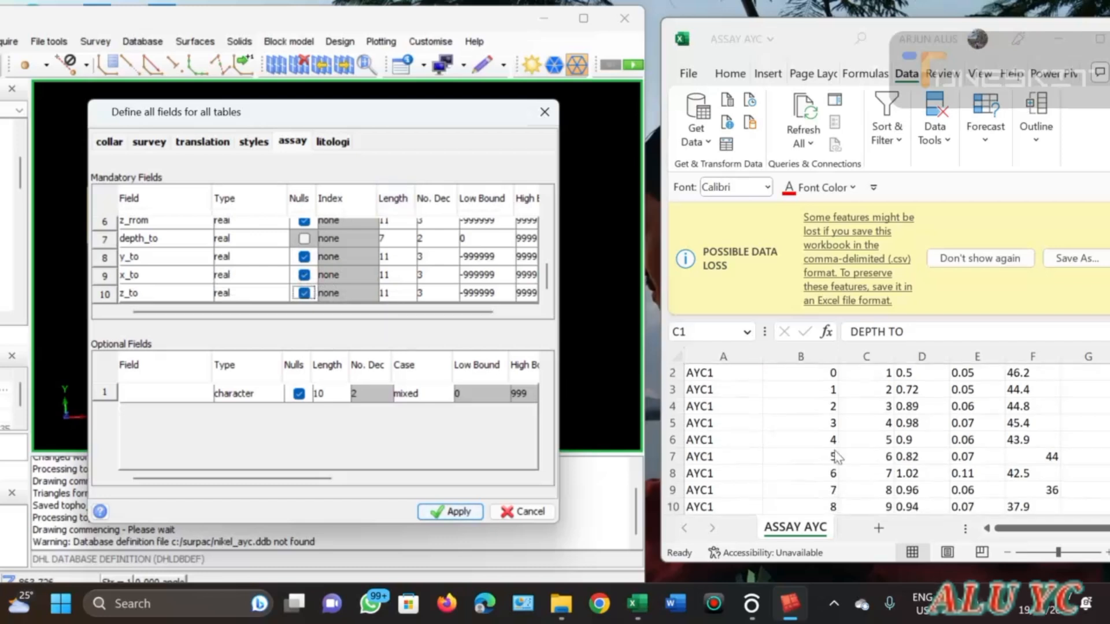
pyautogui.scroll(1, 837, 457)
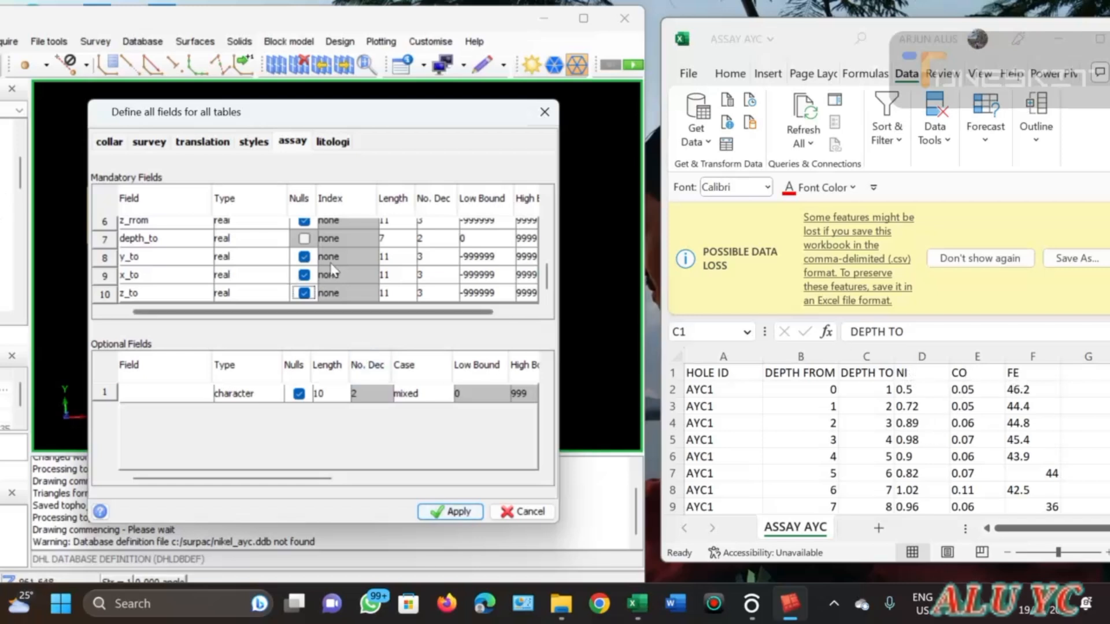
pyautogui.scroll(2, 289, 260)
pyautogui.scroll(-2, 278, 258)
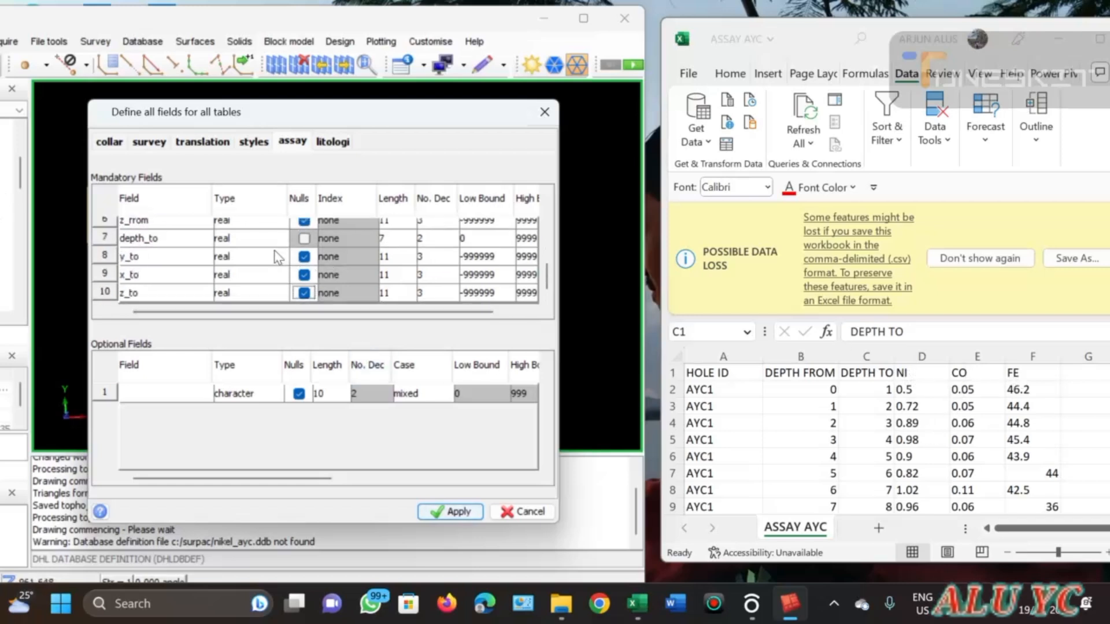
# Add three optional fields named ni, co and fe to the assay table
pyautogui.click(140, 398)
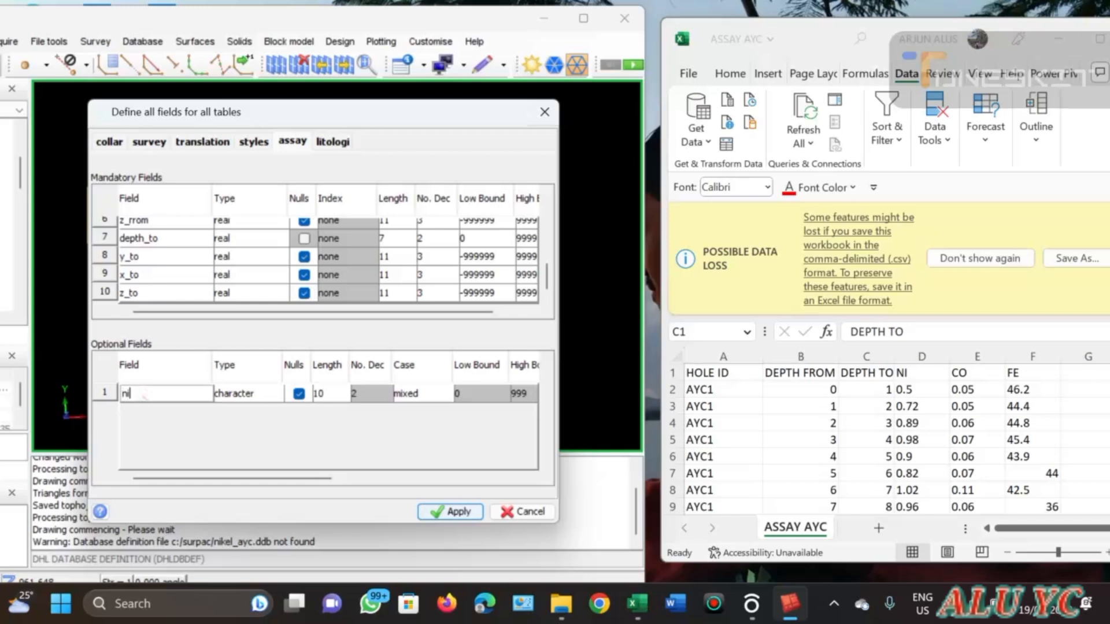
pyautogui.rightClick(115, 395)
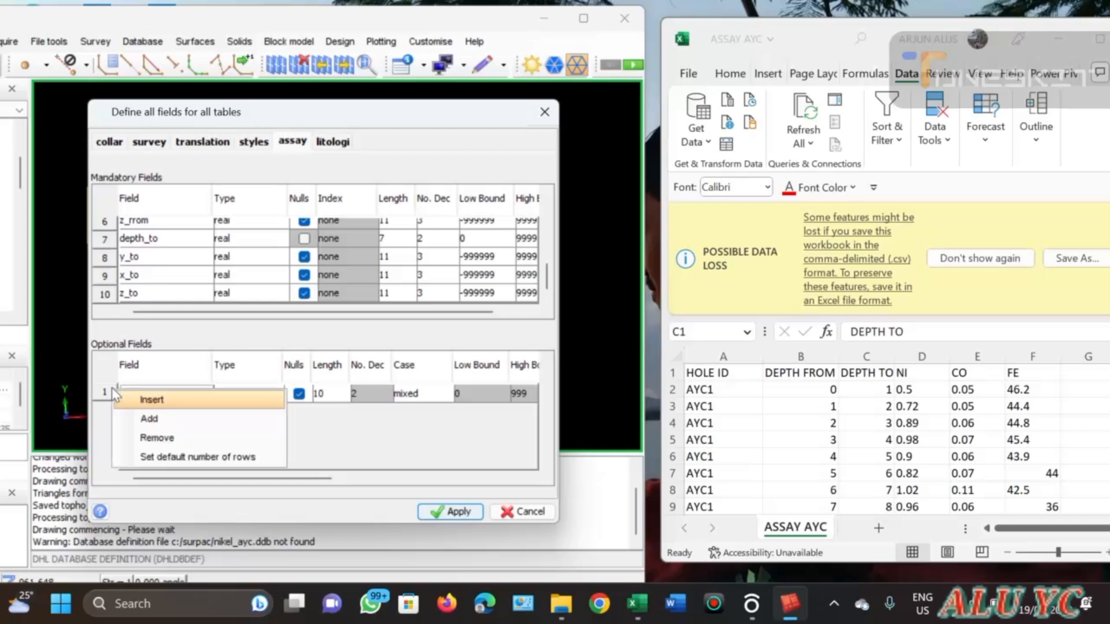
pyautogui.click(129, 418)
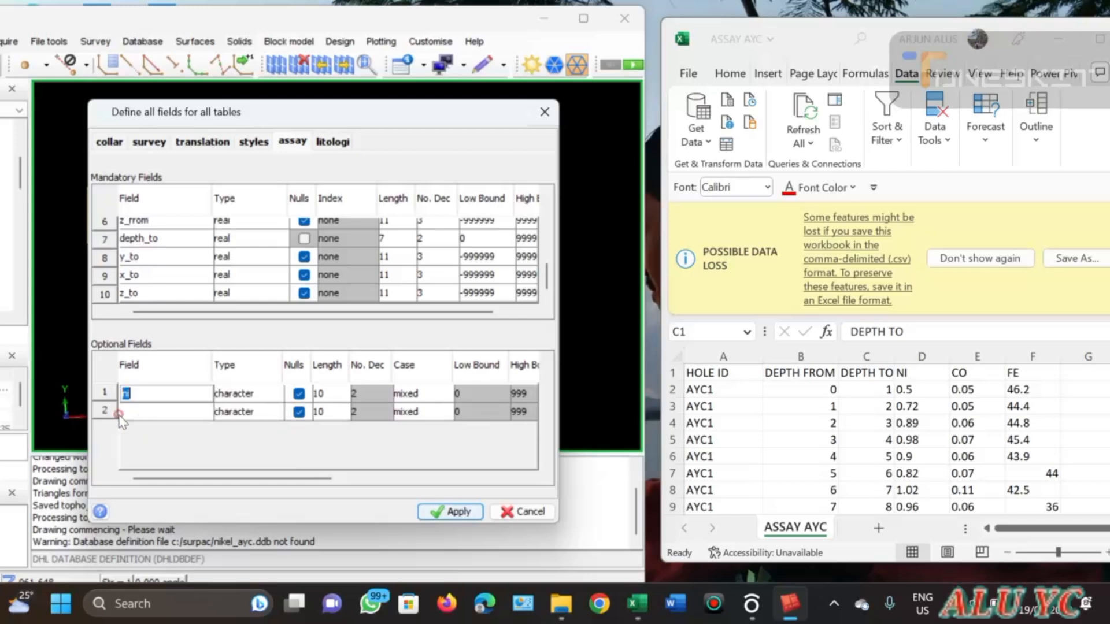
pyautogui.write('ni')
pyautogui.press('Down')
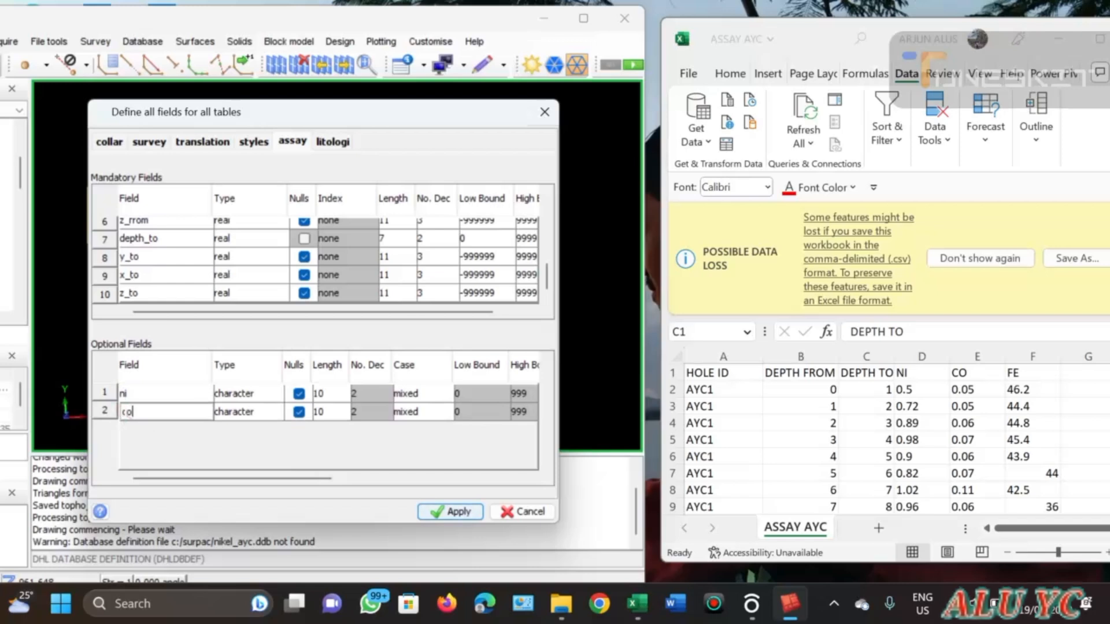
pyautogui.rightClick(118, 415)
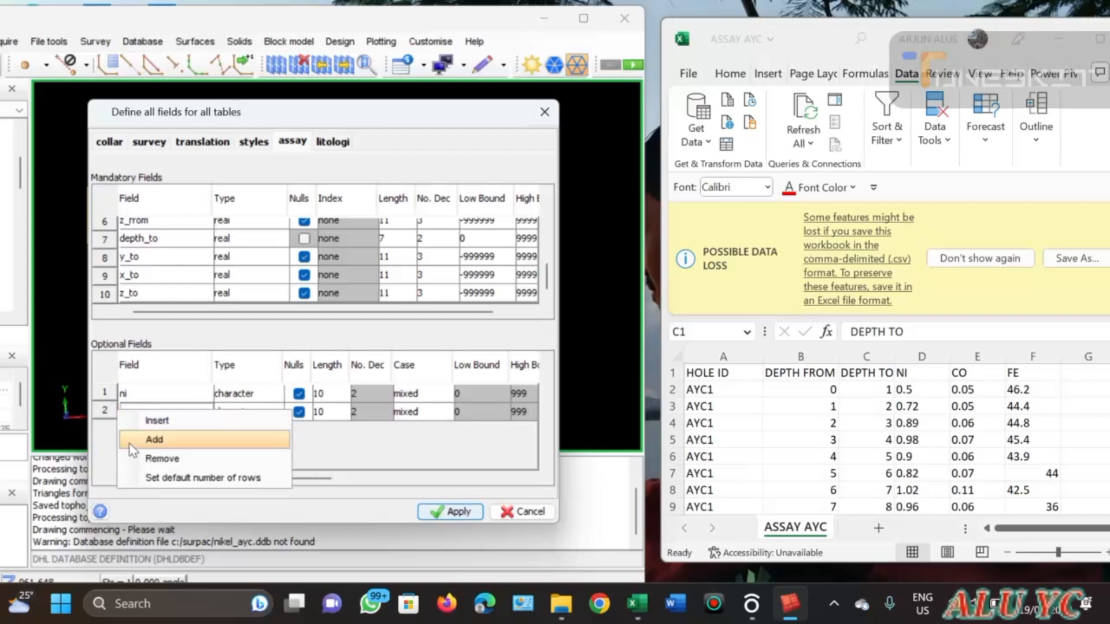
pyautogui.click(152, 440)
pyautogui.click(152, 429)
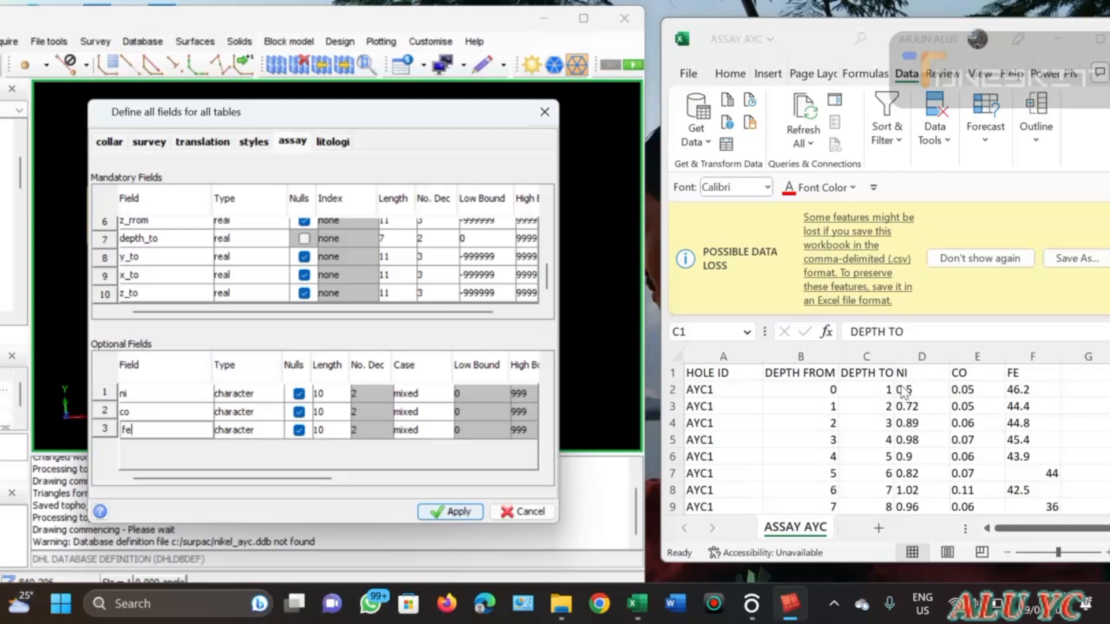
# Set the type of the optional assay fields ni, co and fe to real
pyautogui.click(273, 395)
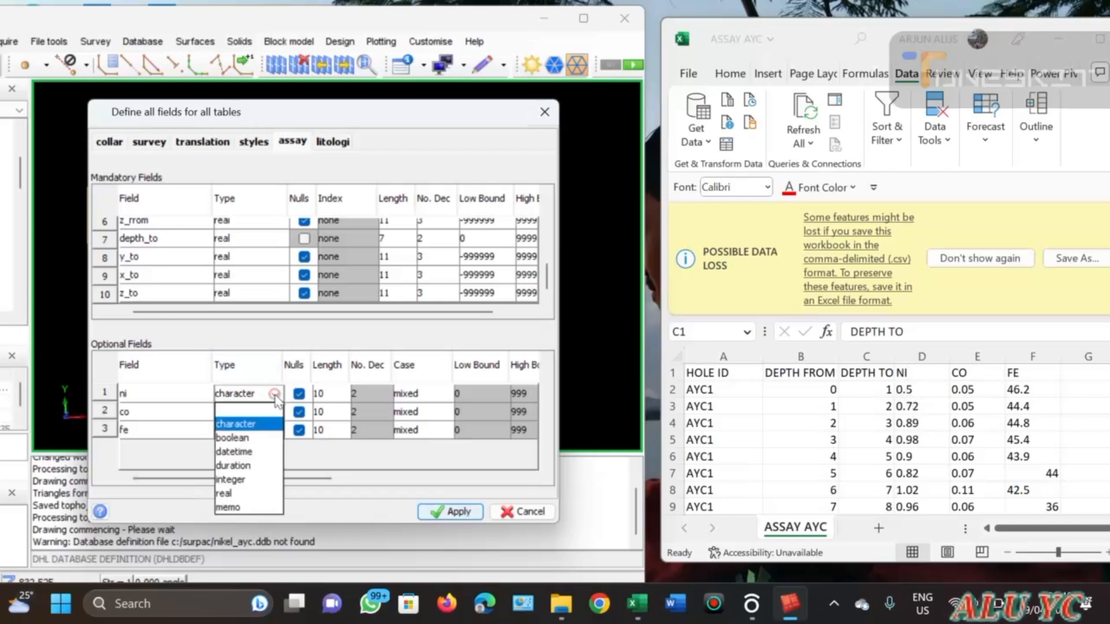
pyautogui.click(237, 493)
pyautogui.click(271, 417)
pyautogui.click(274, 412)
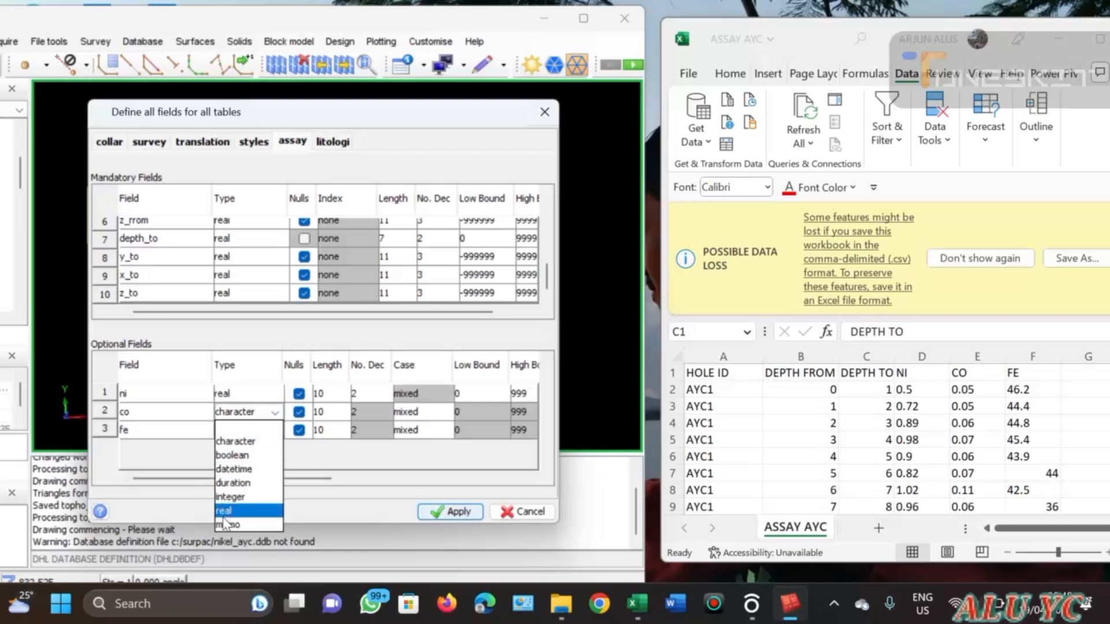
pyautogui.click(224, 513)
pyautogui.click(274, 431)
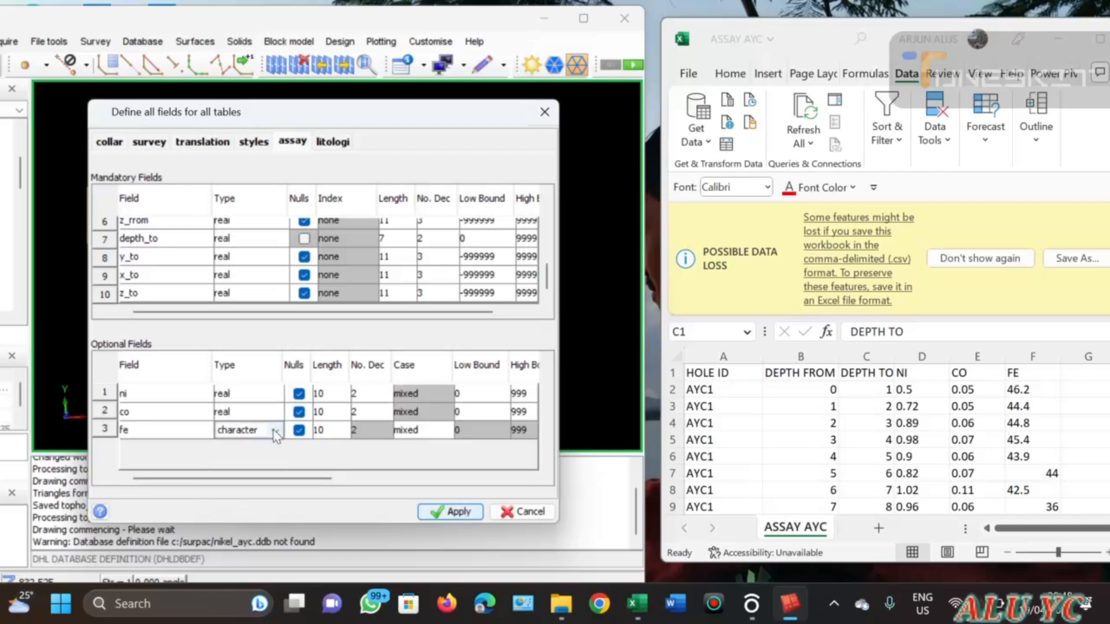
pyautogui.click(276, 434)
pyautogui.click(243, 529)
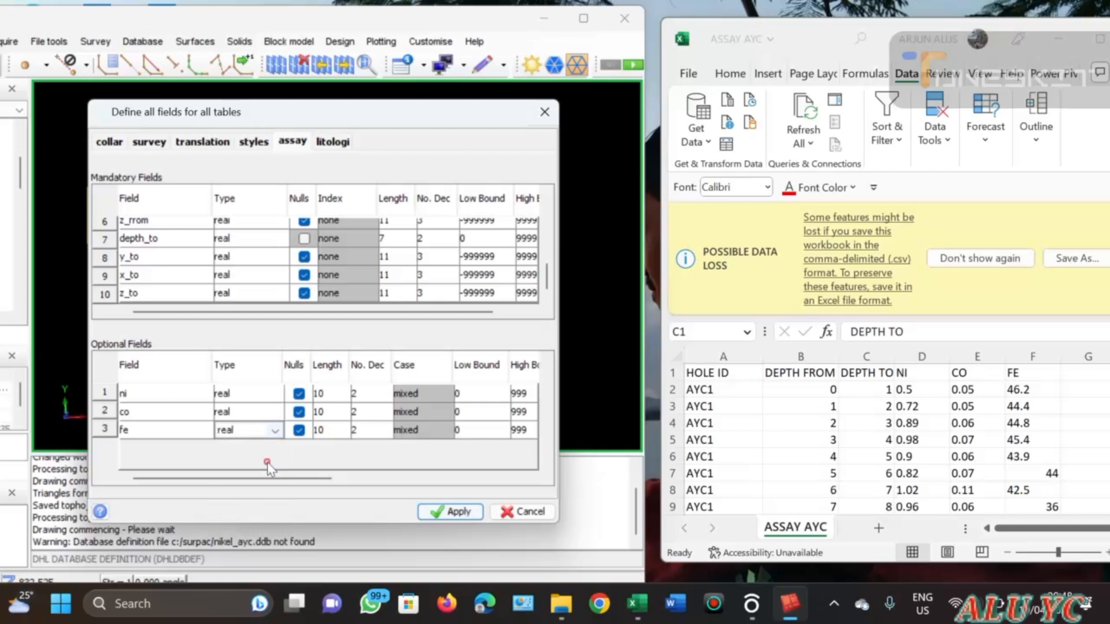
# Disallow nulls for the optional fields ni, co and fe, and widen the dialog to show the full High Bound column
pyautogui.click(298, 394)
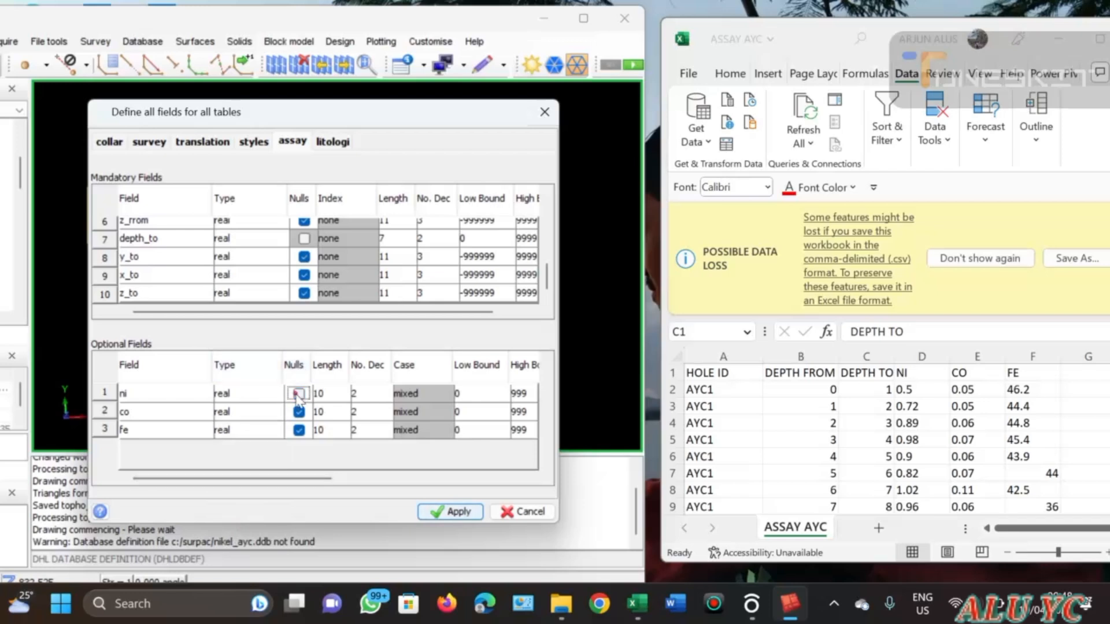
pyautogui.click(298, 412)
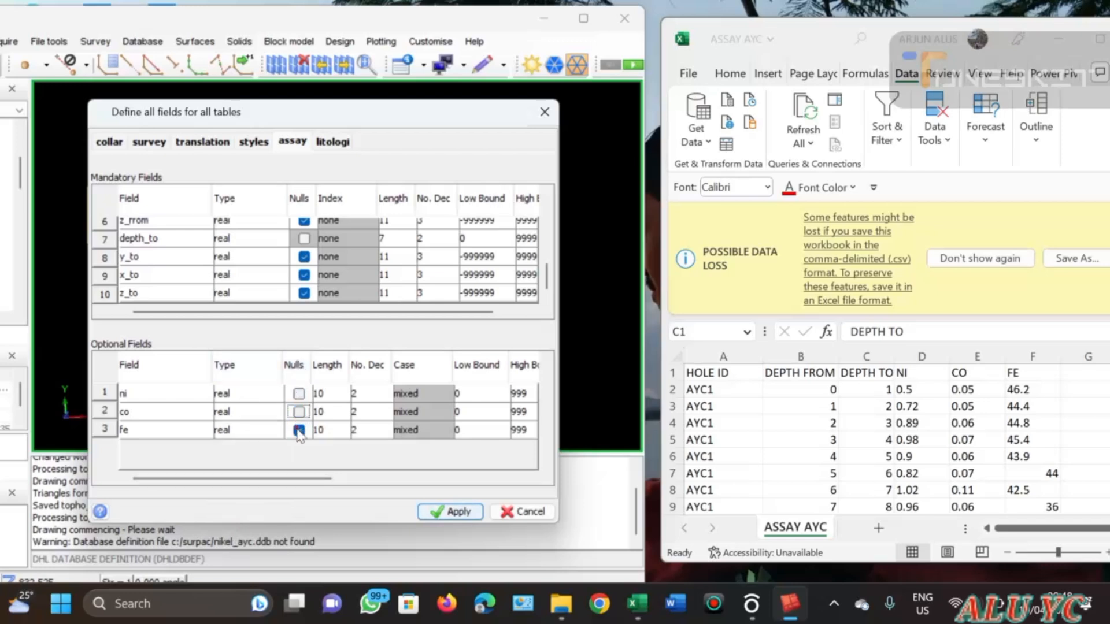
pyautogui.click(298, 430)
pyautogui.moveTo(558, 446); pyautogui.dragTo(600, 447)
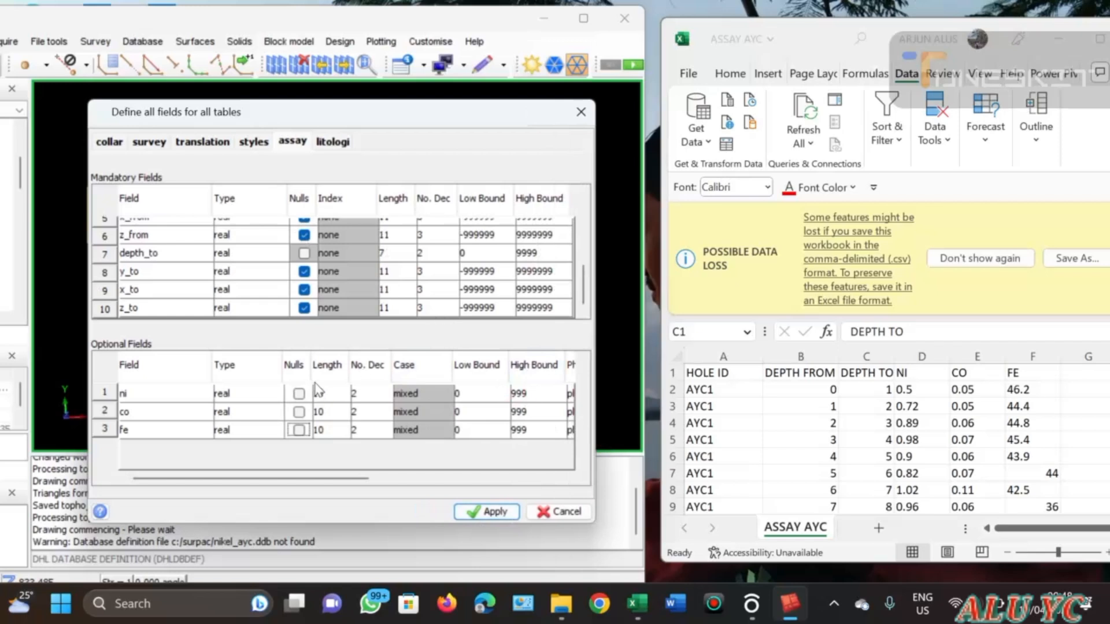
# Show the litologi table's field definitions and switch to the LITHO AYC workbook in Excel
pyautogui.click(333, 143)
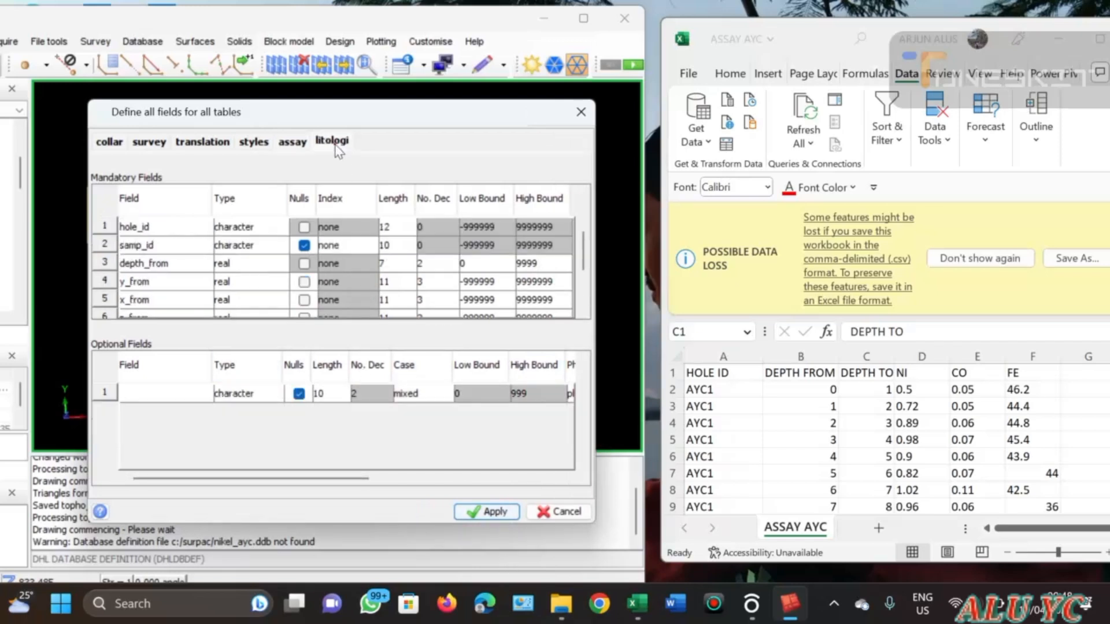
pyautogui.moveTo(651, 605)
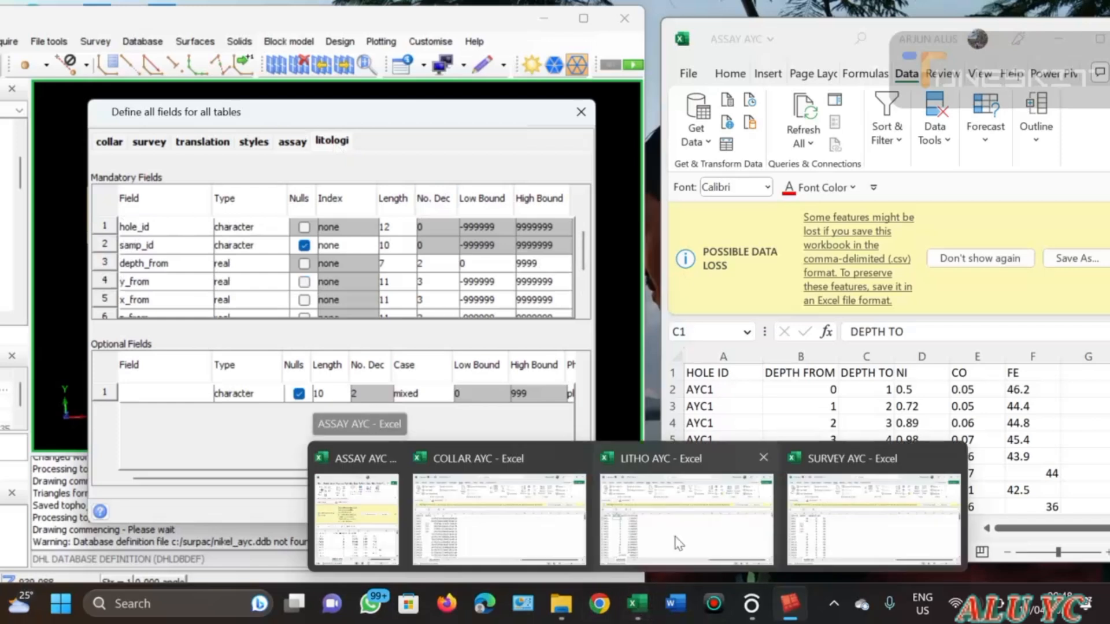
pyautogui.click(686, 512)
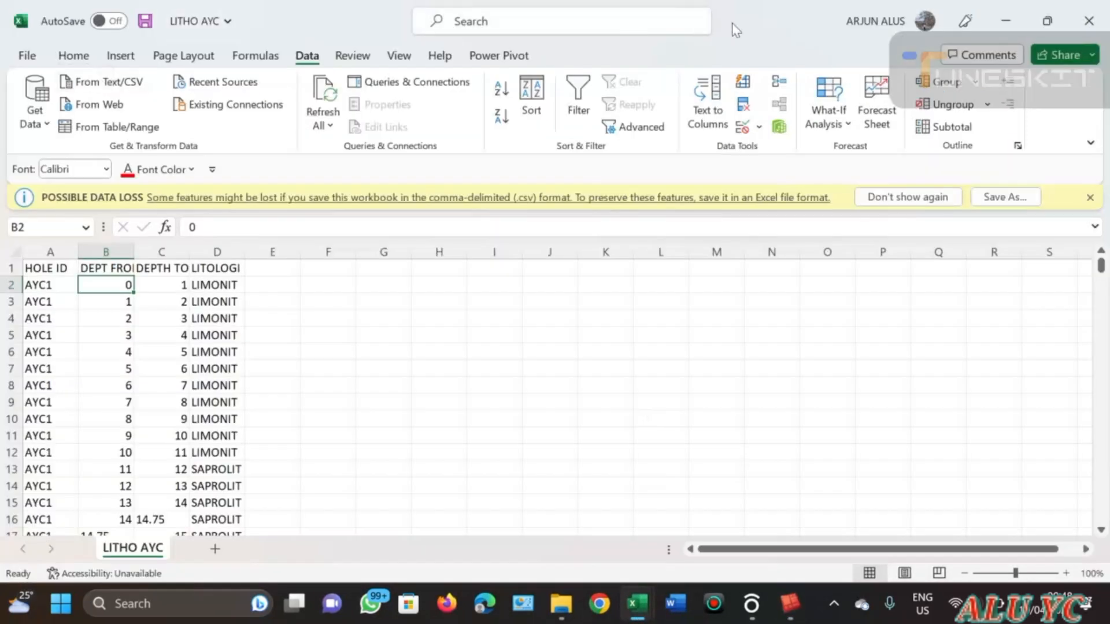
# Restore and narrow the LITHO AYC window, place it beside the field definitions dialog, and make it taller to show the data rows
pyautogui.click(1046, 22)
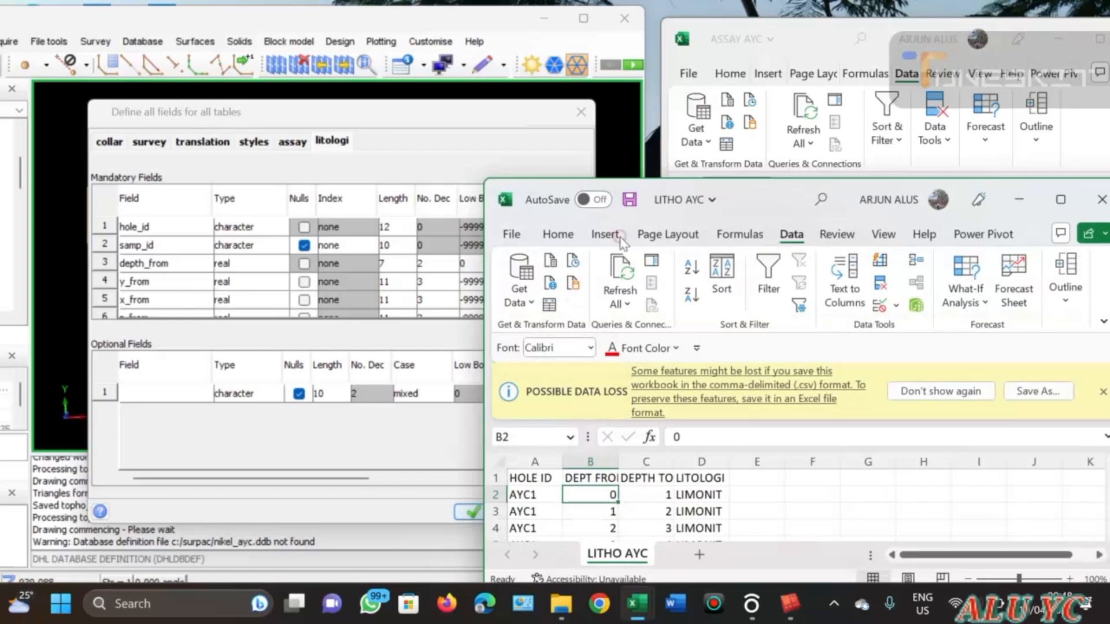
pyautogui.moveTo(479, 363); pyautogui.dragTo(605, 363)
pyautogui.moveTo(787, 199); pyautogui.dragTo(830, 1)
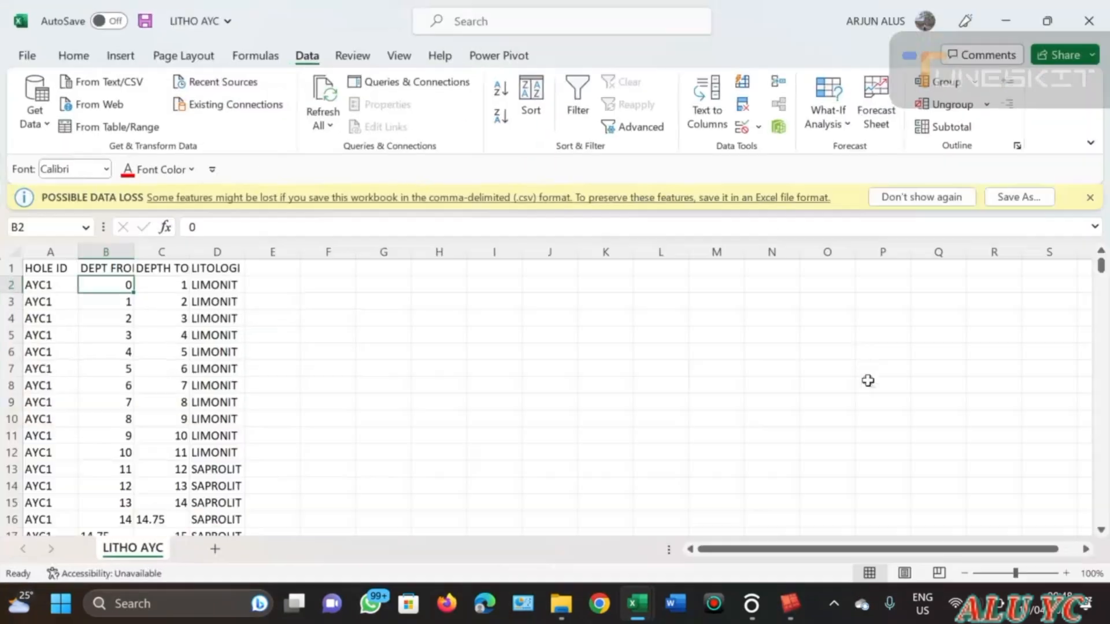
pyautogui.click(1048, 29)
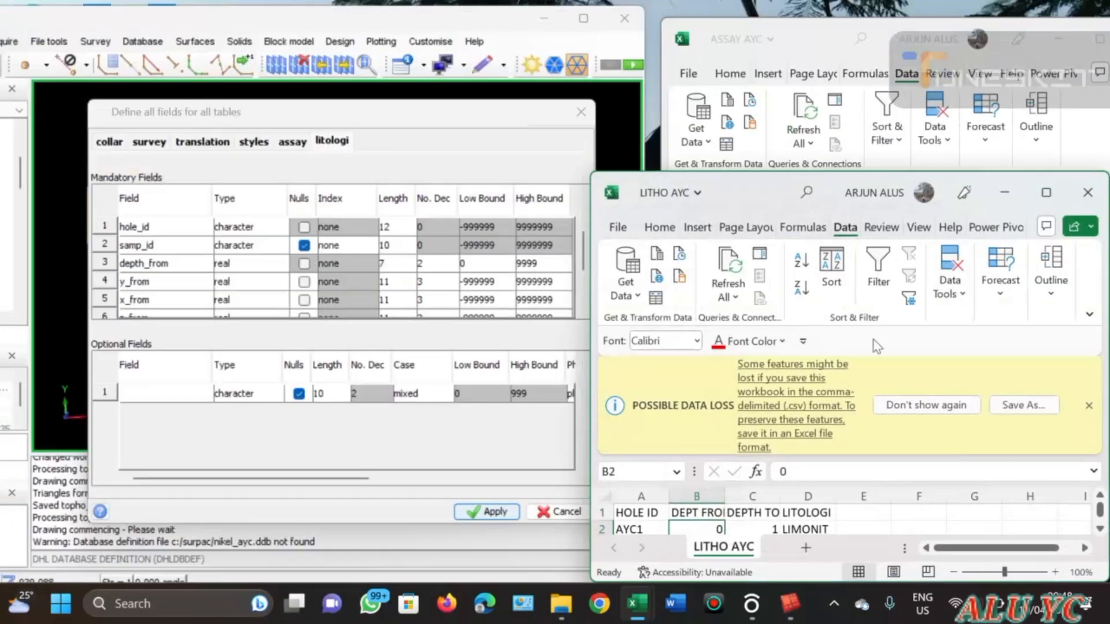
pyautogui.moveTo(750, 203); pyautogui.dragTo(798, 129)
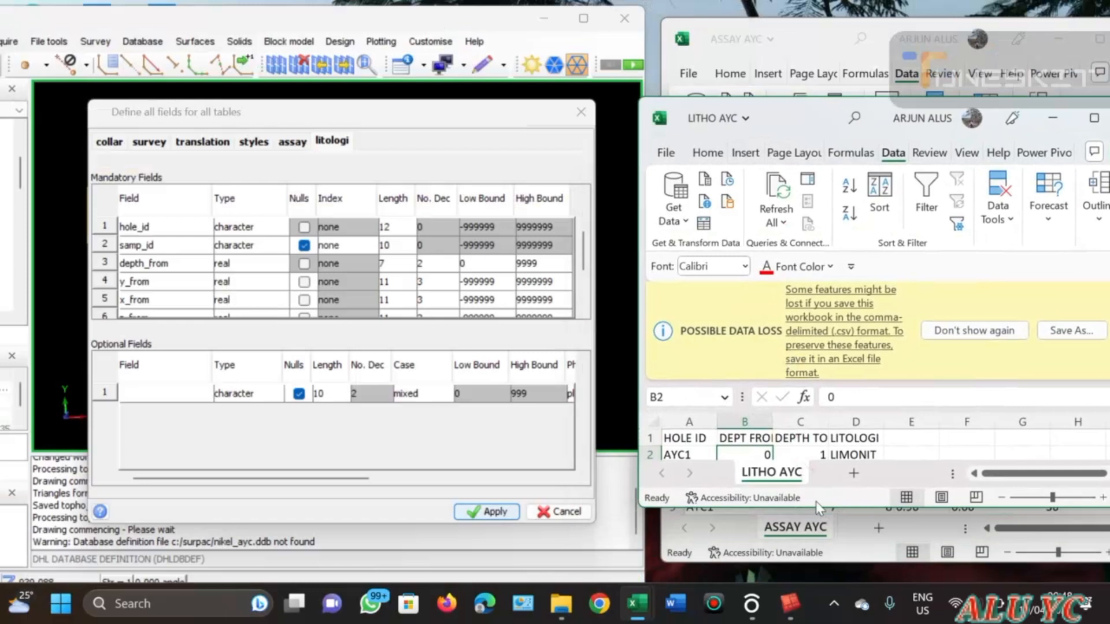
pyautogui.moveTo(817, 507); pyautogui.dragTo(817, 602)
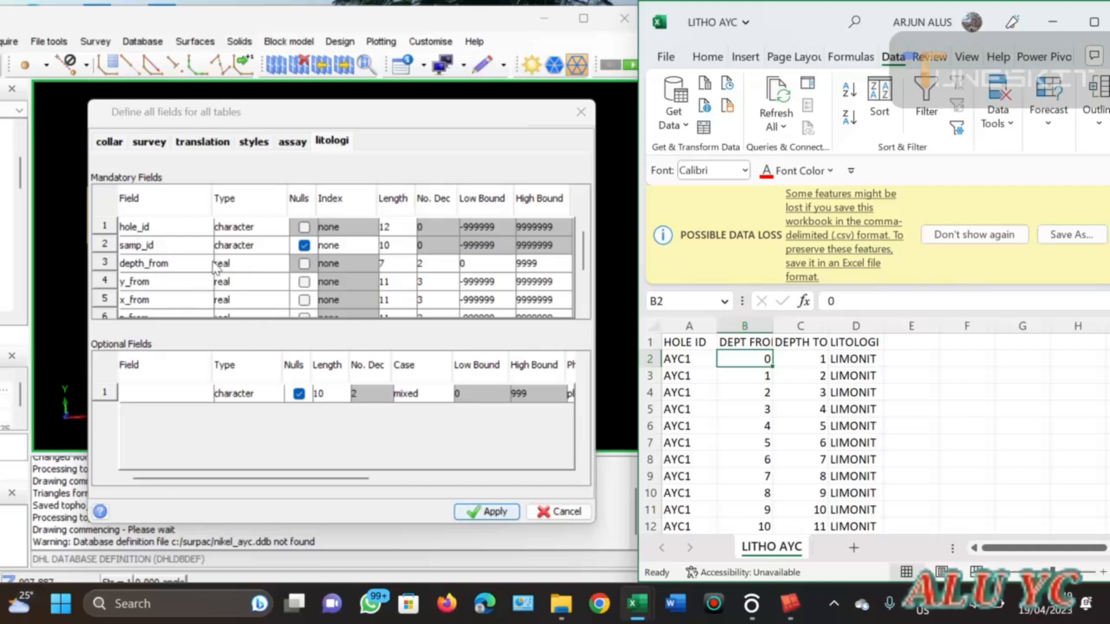
# Allow nulls for the litologi table's y_from, x_from, z_from, y_to, x_to and z_to fields
pyautogui.click(305, 282)
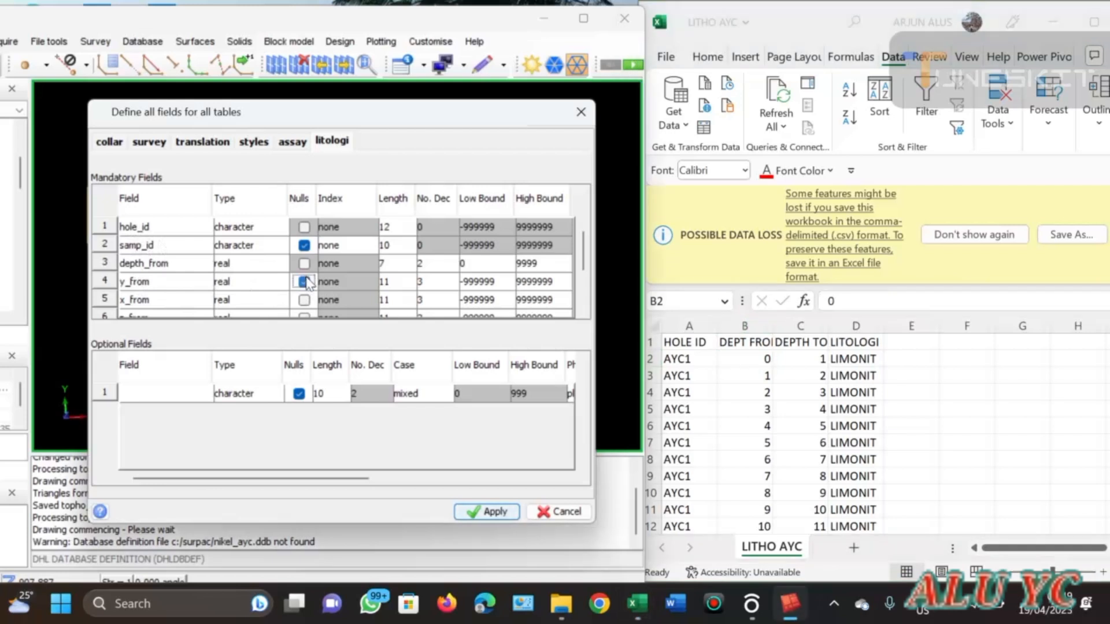
pyautogui.scroll(-1, 307, 282)
pyautogui.click(305, 282)
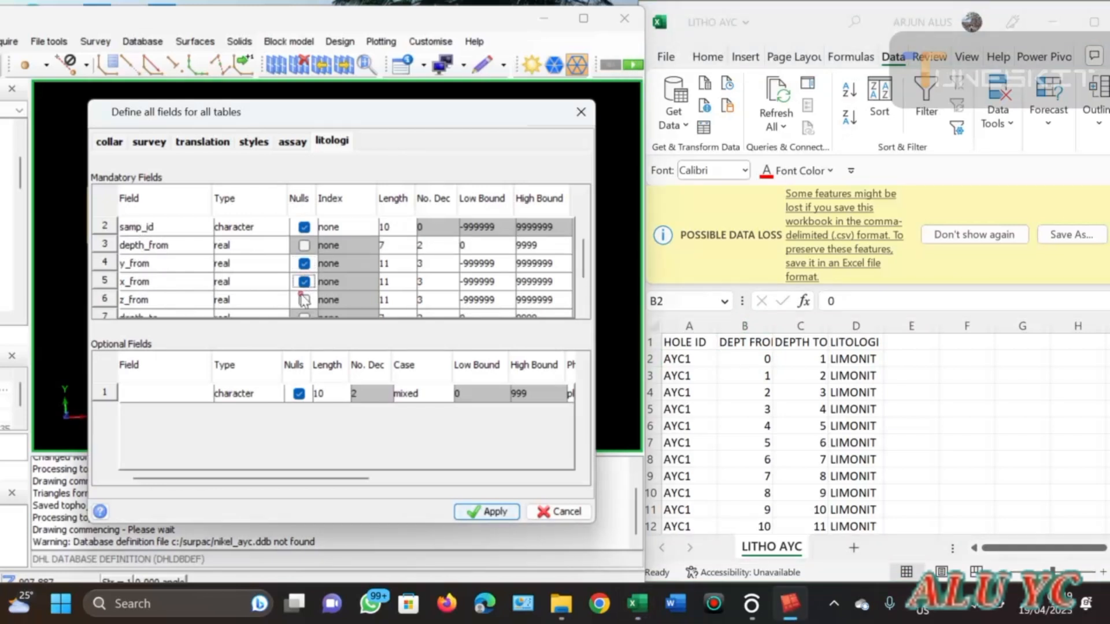
pyautogui.click(304, 301)
pyautogui.scroll(-3, 306, 295)
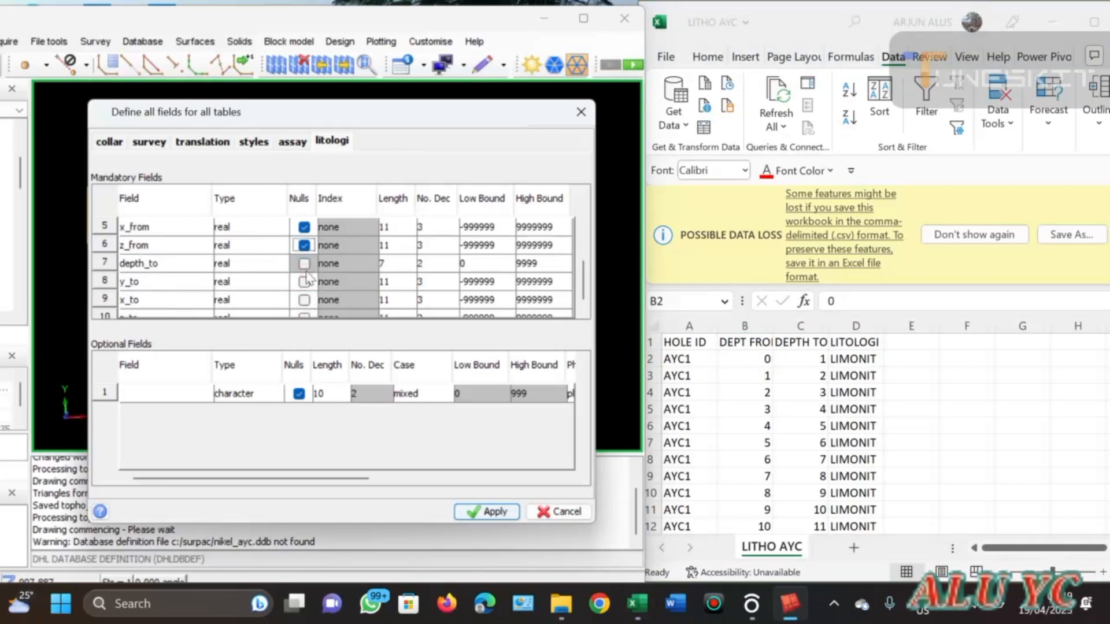
pyautogui.click(304, 300)
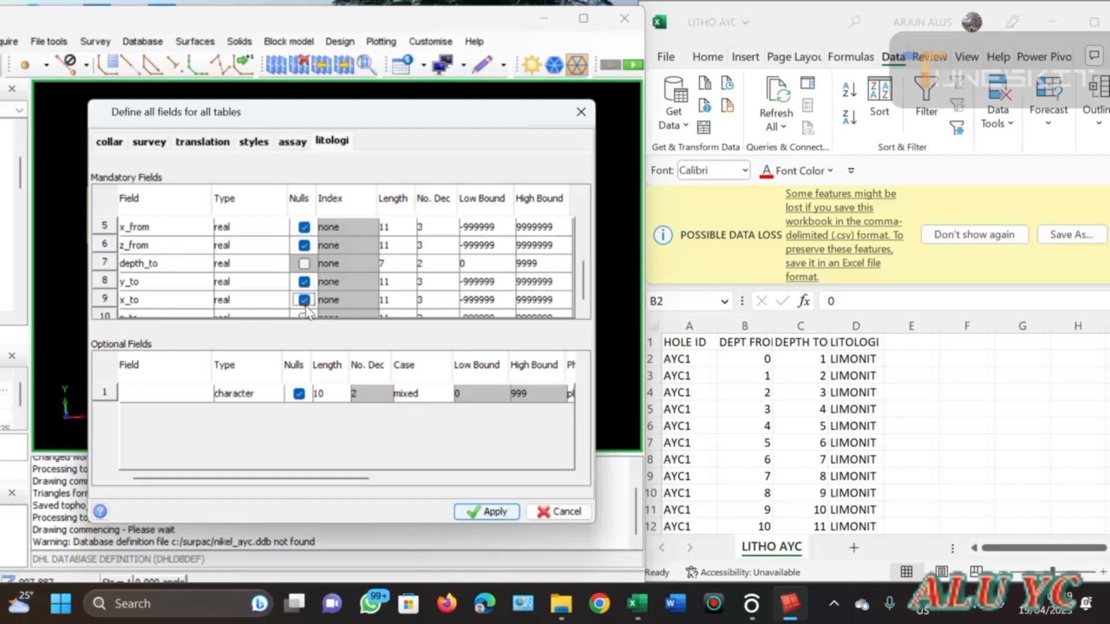
pyautogui.scroll(-1, 306, 312)
pyautogui.click(304, 308)
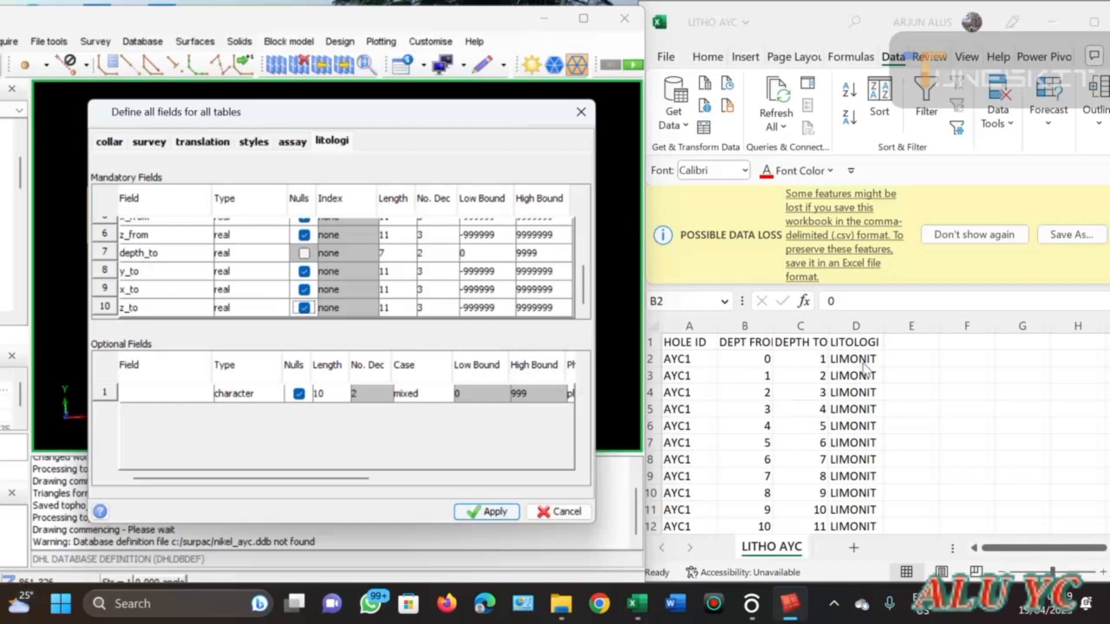
# Name the litologi table's optional field litologi, disallow nulls for it, and apply the field definitions
pyautogui.scroll(2, 267, 282)
pyautogui.scroll(1, 268, 282)
pyautogui.scroll(-2, 267, 282)
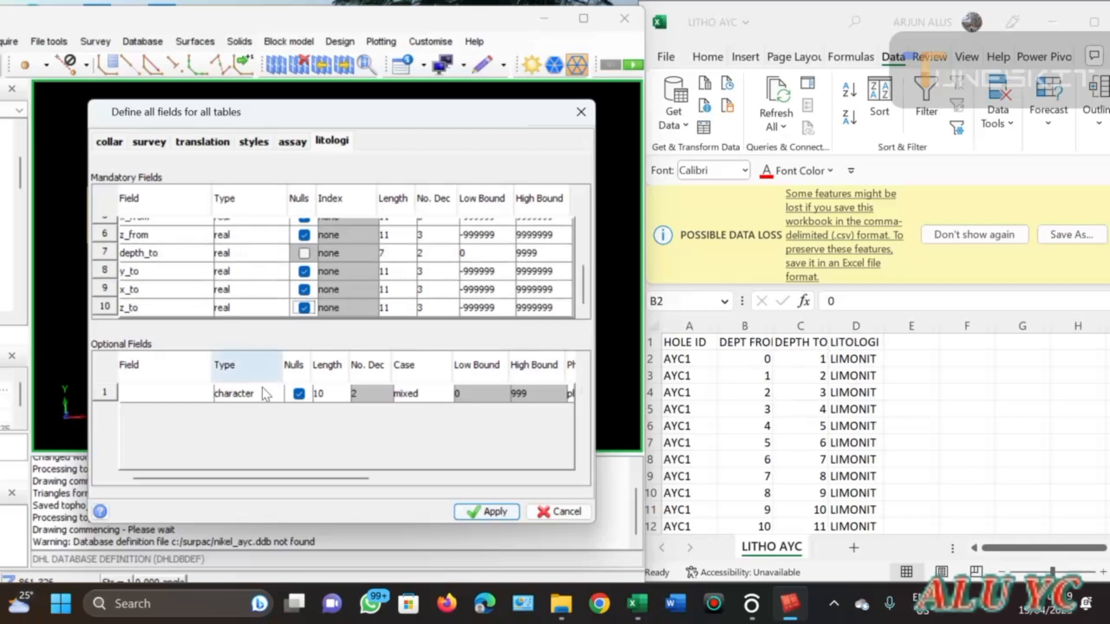
pyautogui.click(132, 393)
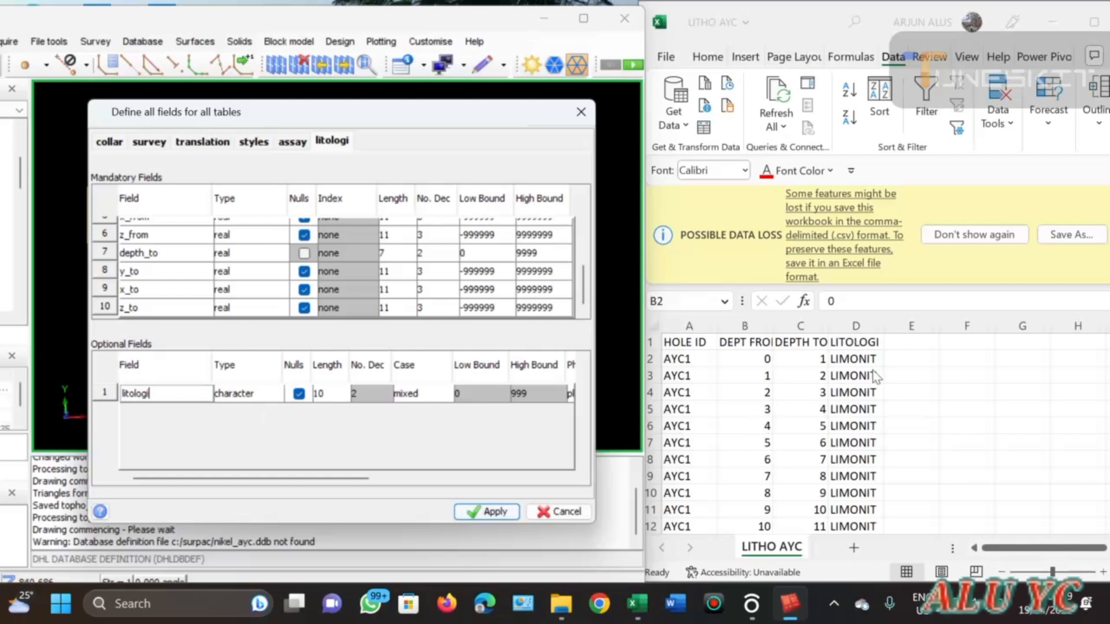
pyautogui.click(299, 394)
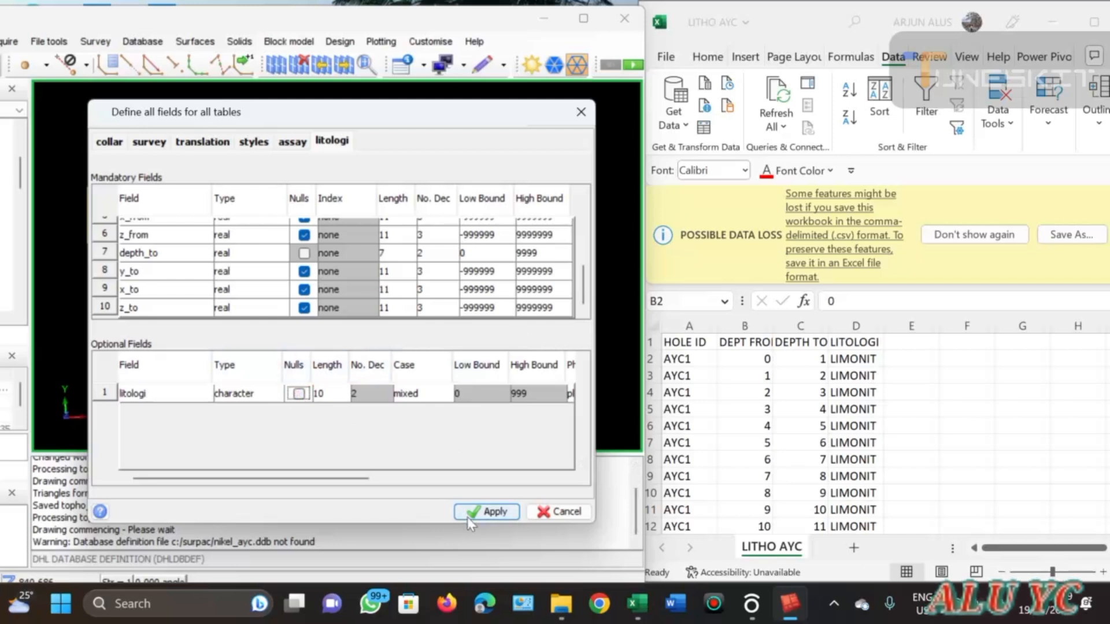
pyautogui.click(484, 511)
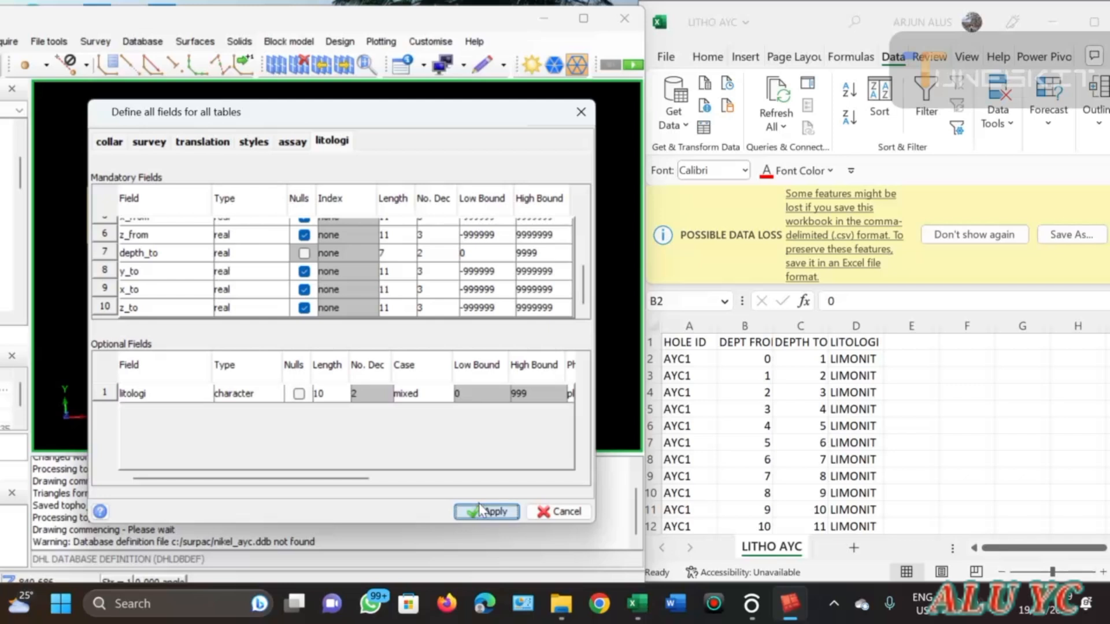
# Maximize the Surpac window and start importing data into the nikel_ayc database
pyautogui.click(585, 22)
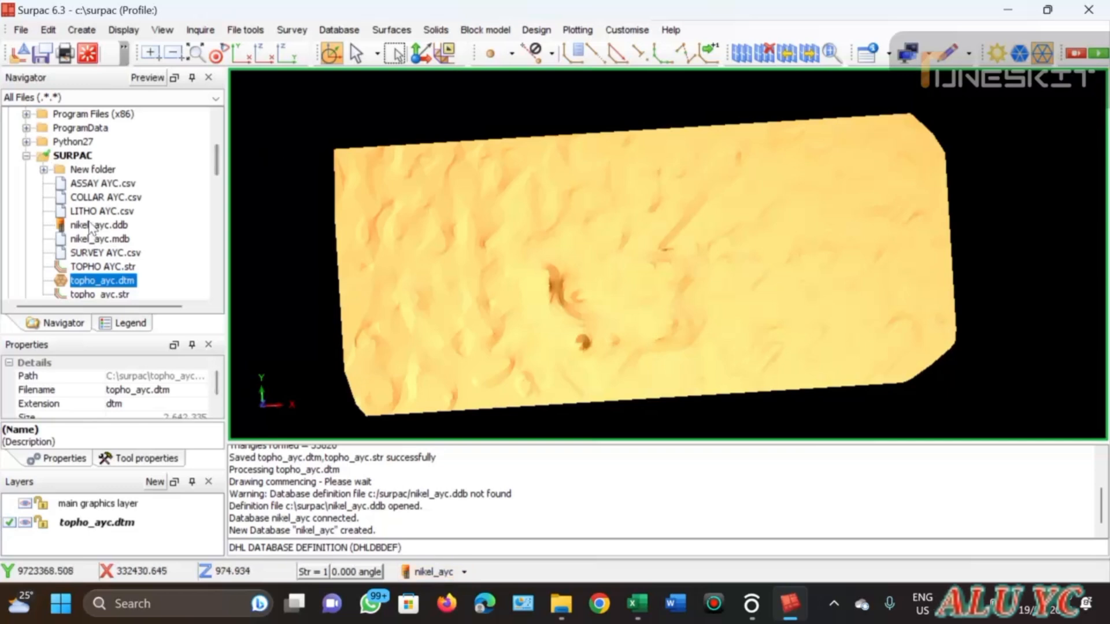
pyautogui.scroll(-1, 181, 278)
pyautogui.scroll(3, 237, 267)
pyautogui.scroll(-3, 582, 340)
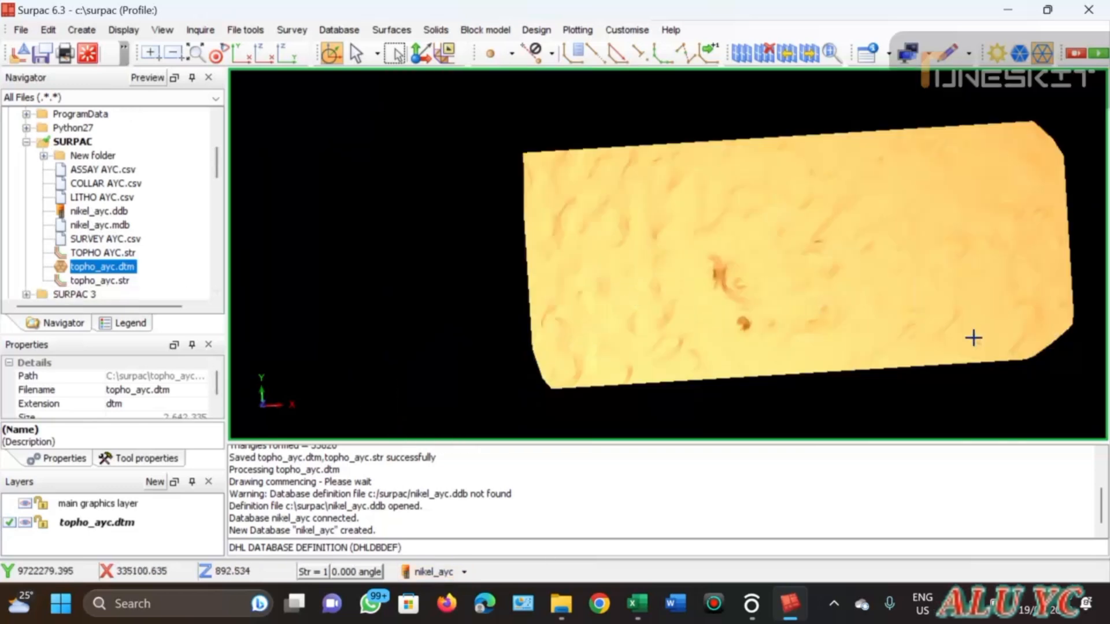
pyautogui.scroll(2, 983, 330)
pyautogui.scroll(-2, 995, 319)
pyautogui.scroll(2, 689, 109)
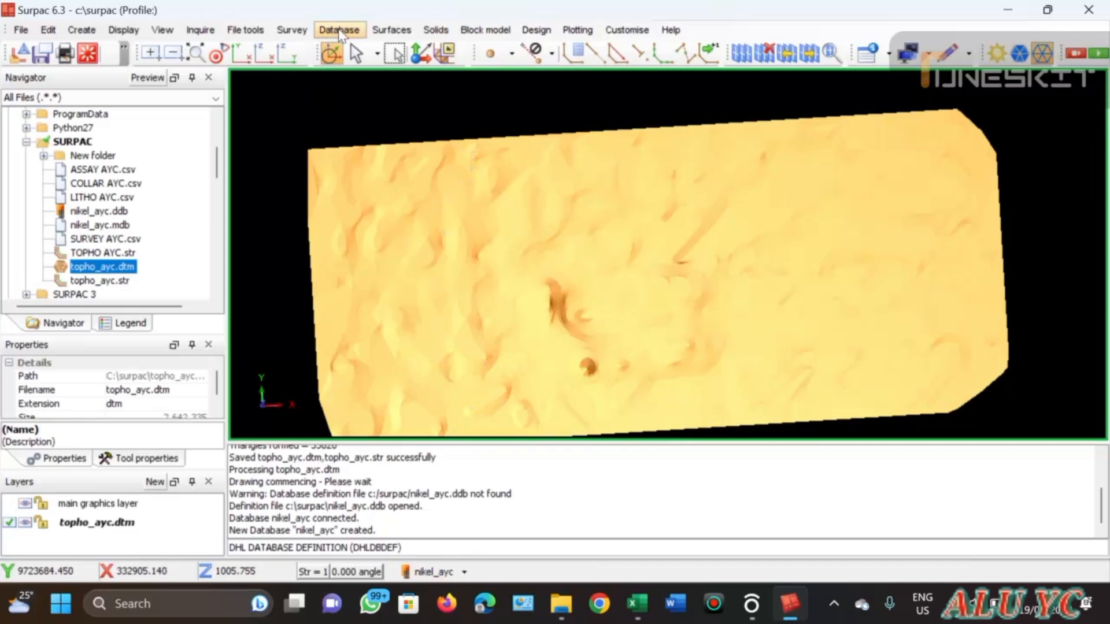
pyautogui.click(341, 32)
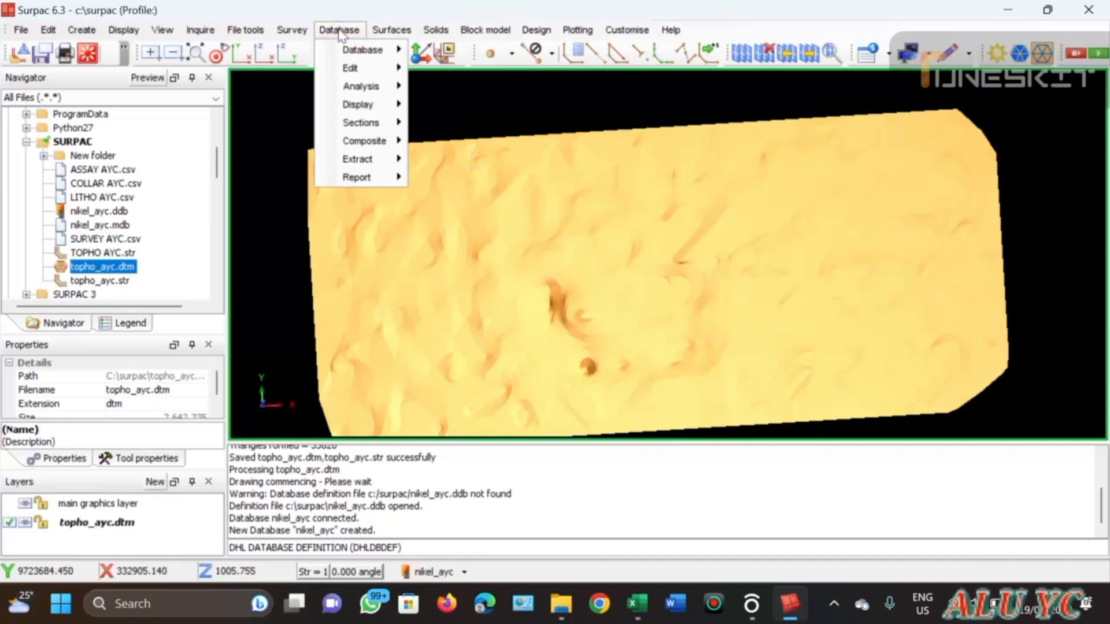
pyautogui.moveTo(367, 52)
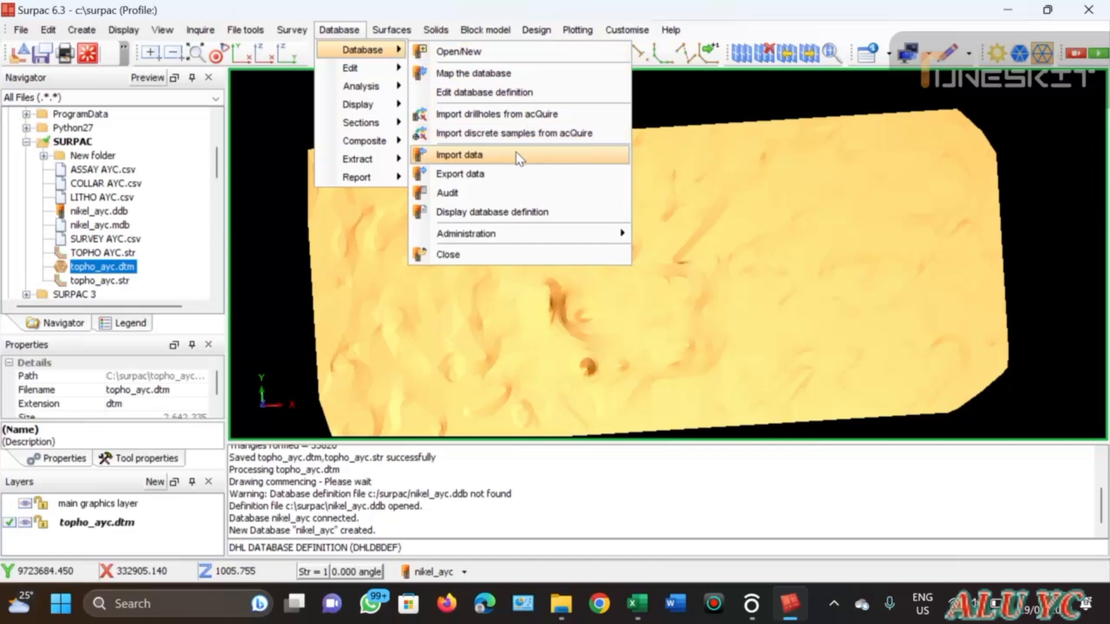
pyautogui.click(474, 155)
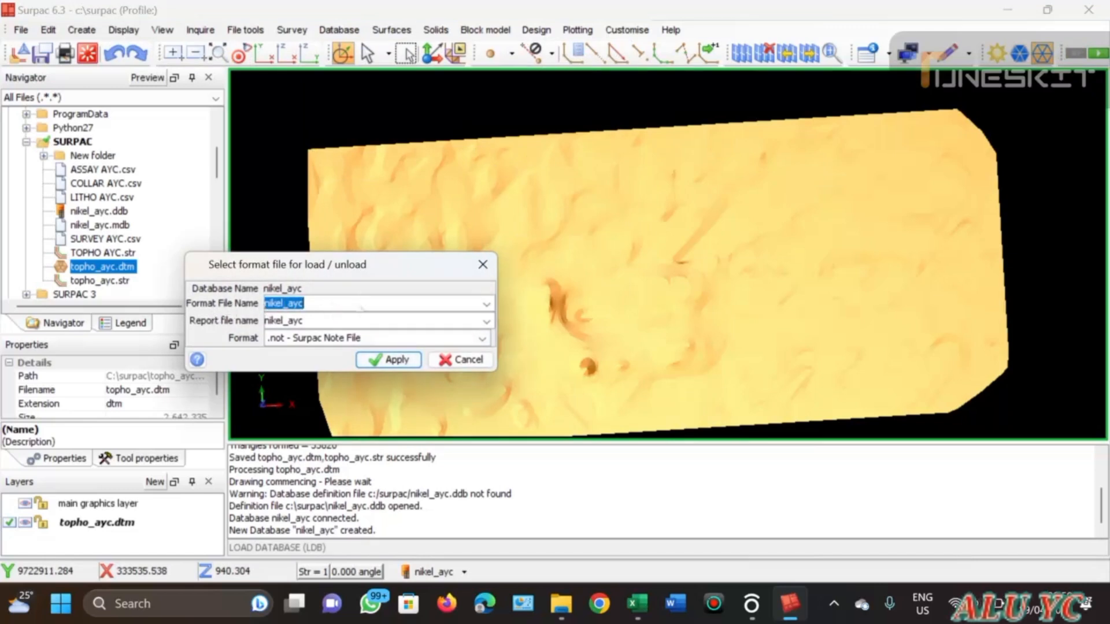
pyautogui.click(316, 302)
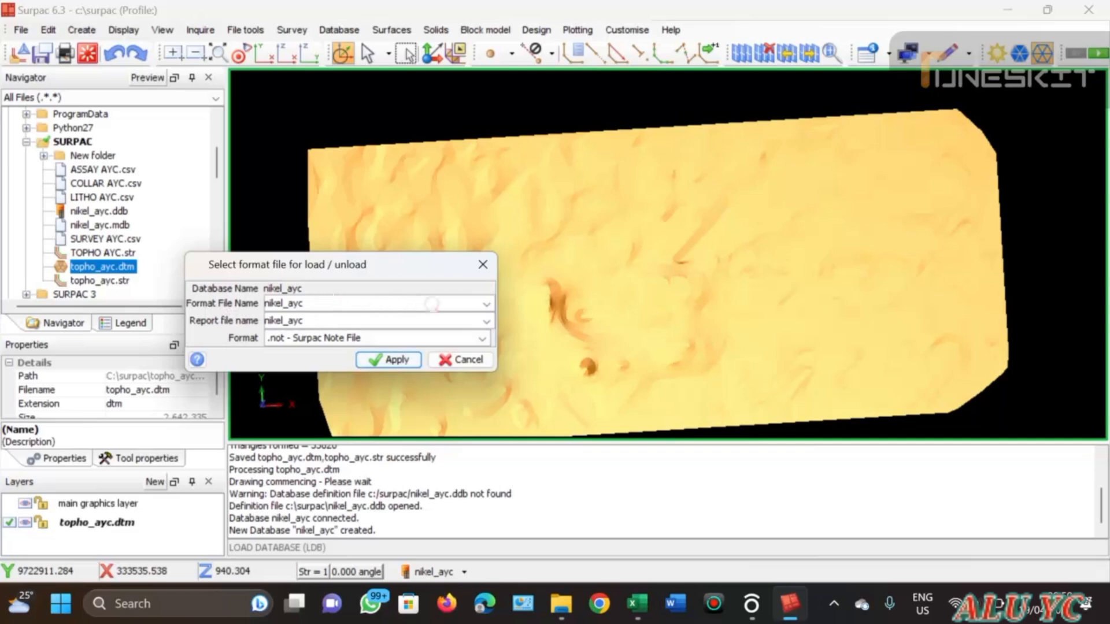
pyautogui.click(486, 304)
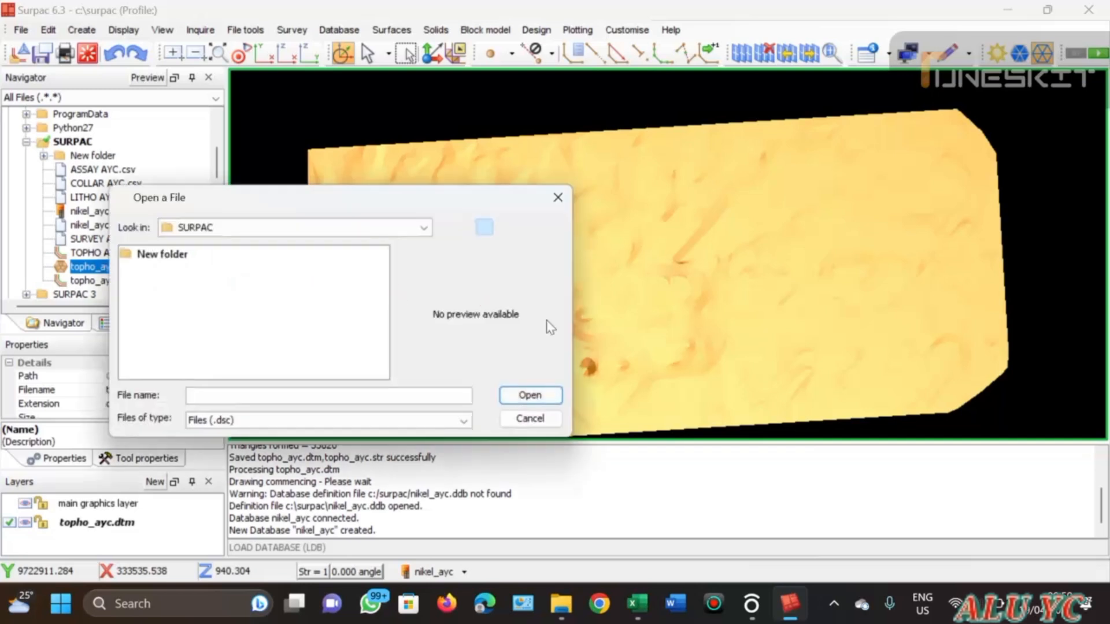
pyautogui.click(556, 422)
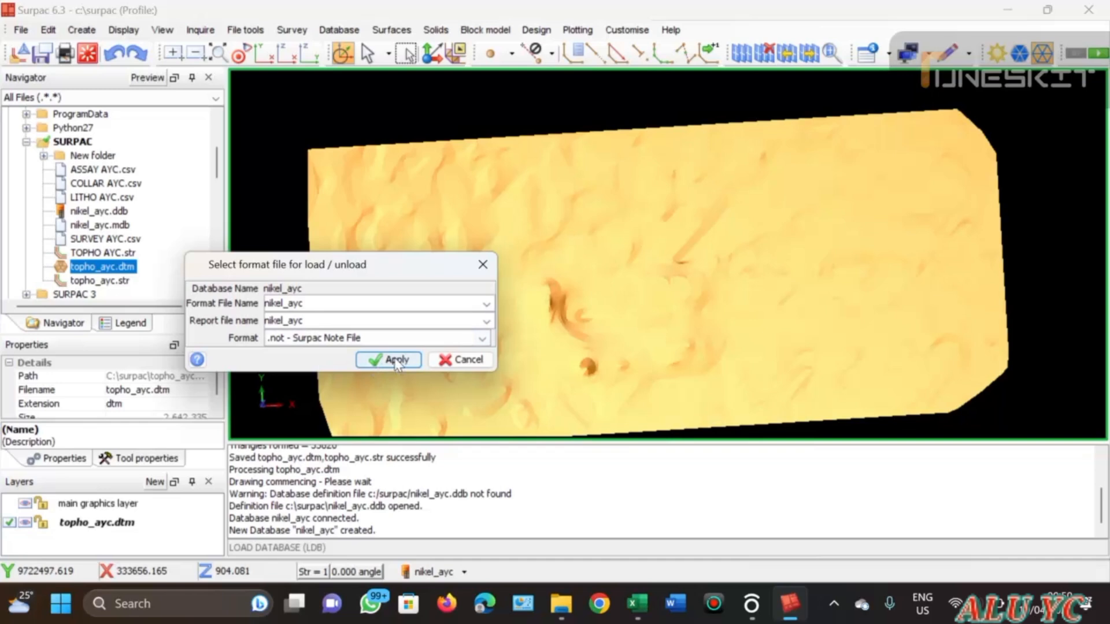
pyautogui.click(486, 322)
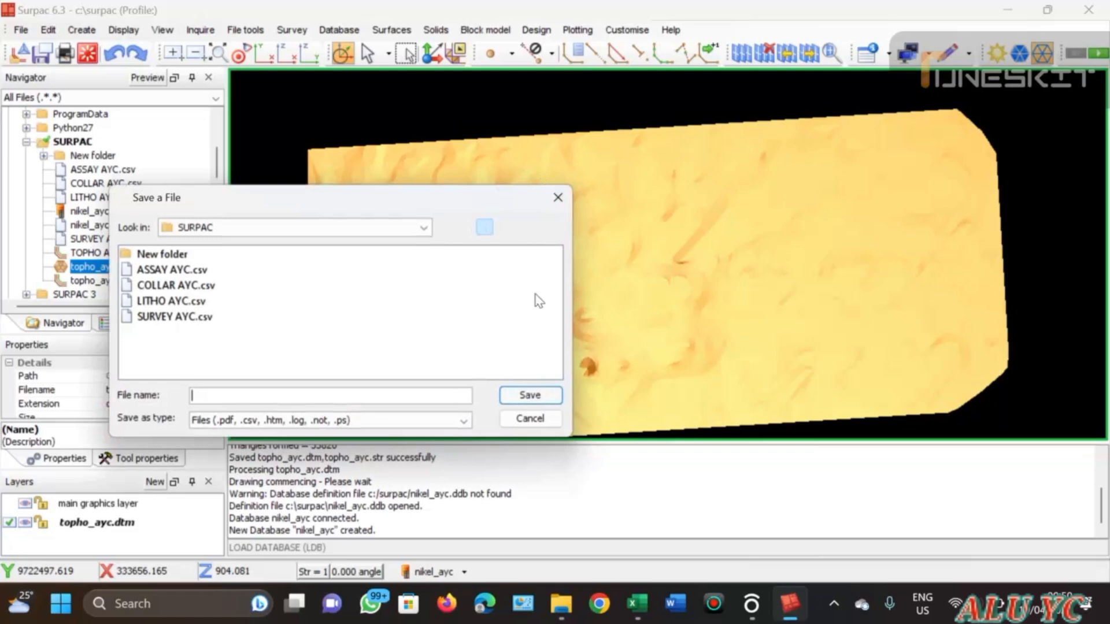
pyautogui.click(531, 420)
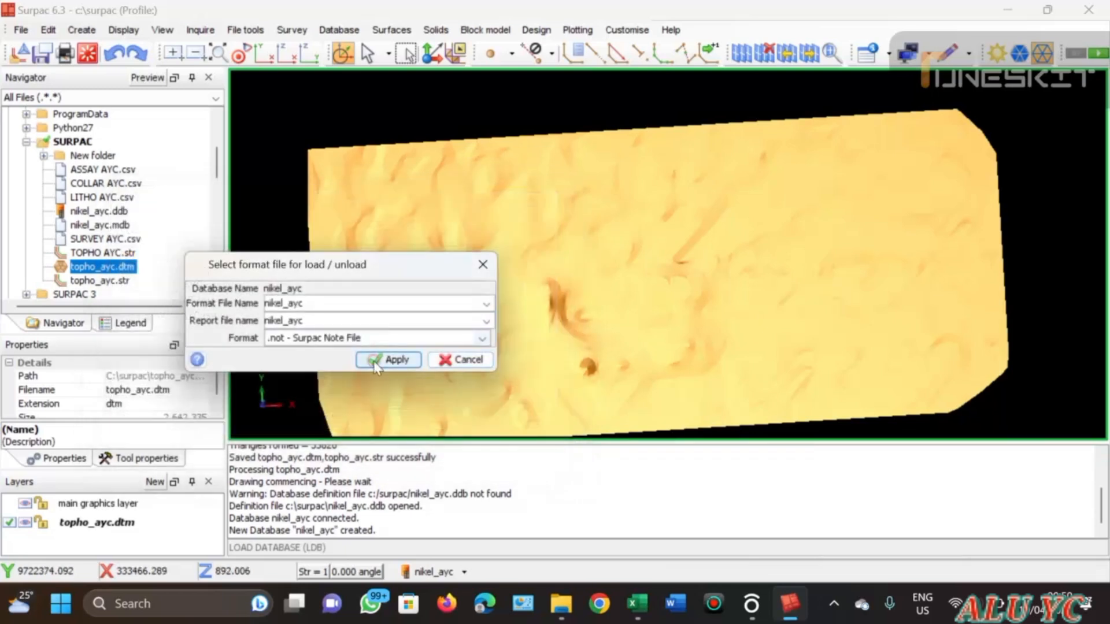
# Create the new format file nikel_ayc.dsc and exclude the translation and styles tables from it
pyautogui.click(375, 360)
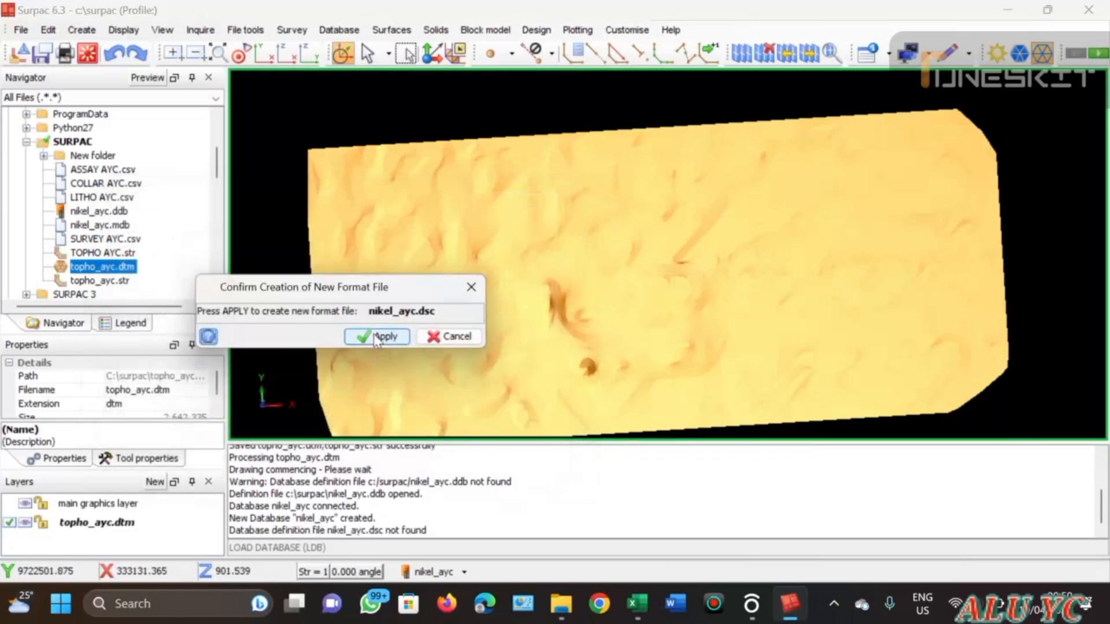
pyautogui.click(376, 337)
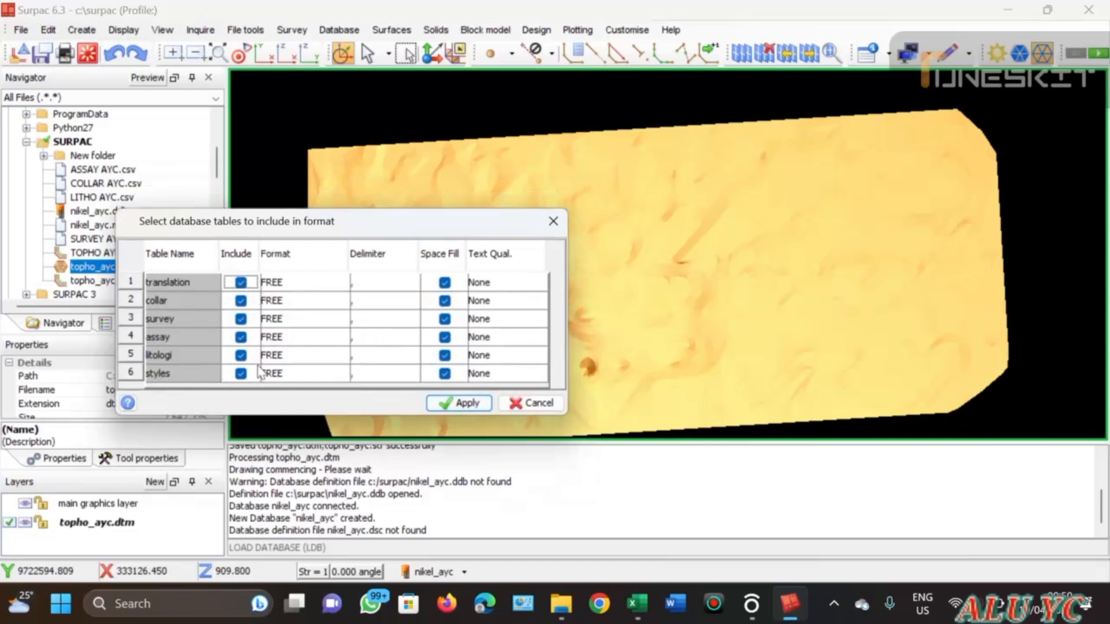
pyautogui.moveTo(341, 220); pyautogui.dragTo(604, 123)
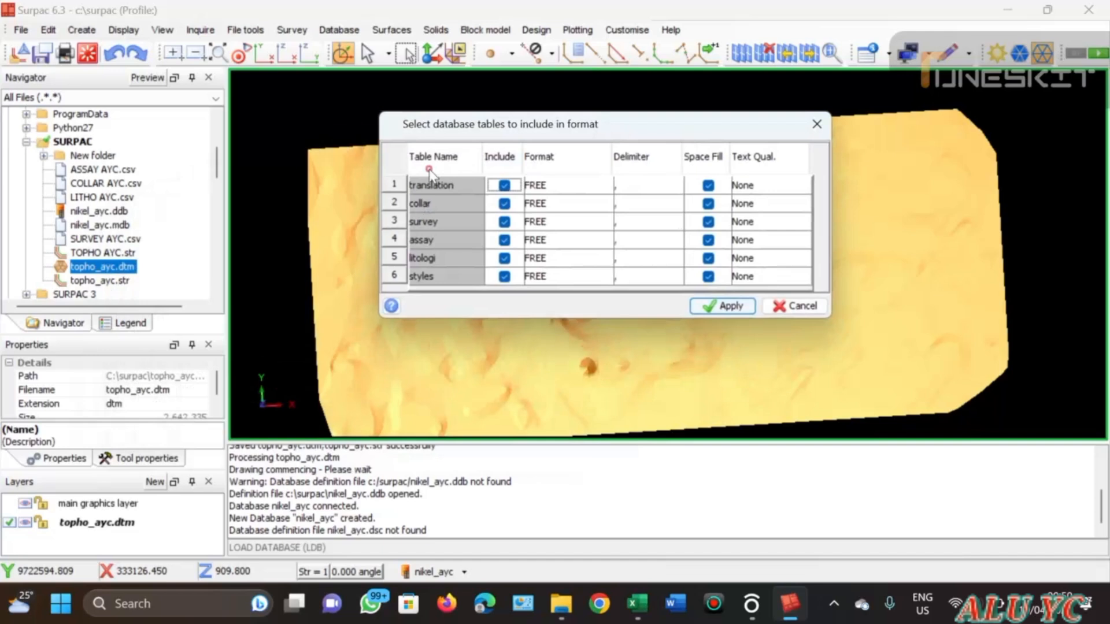
pyautogui.click(504, 185)
pyautogui.click(504, 277)
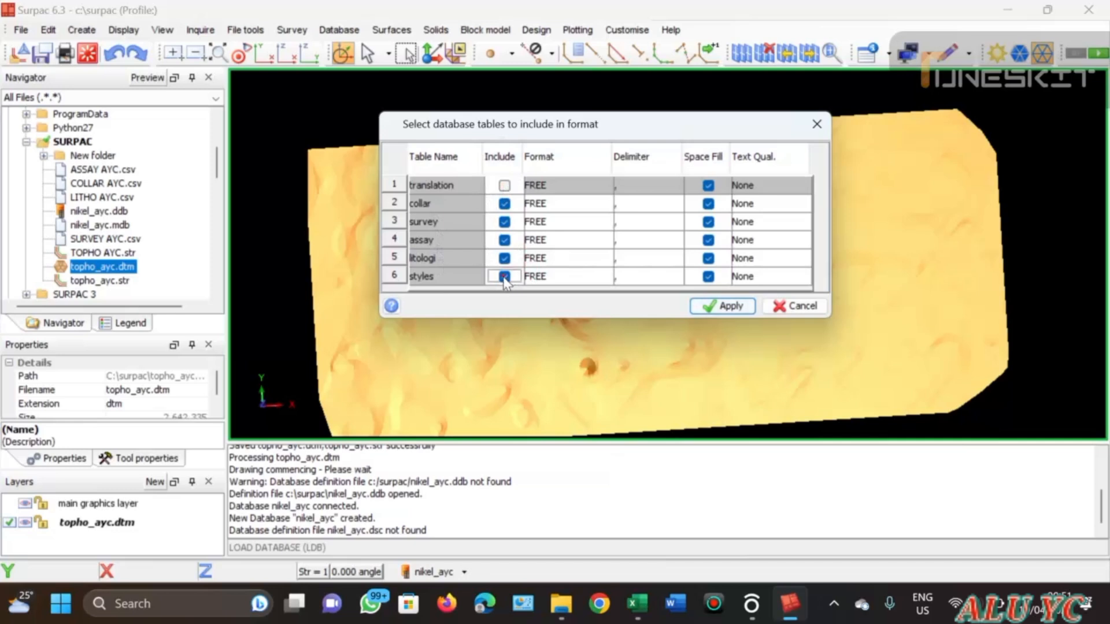
pyautogui.click(731, 307)
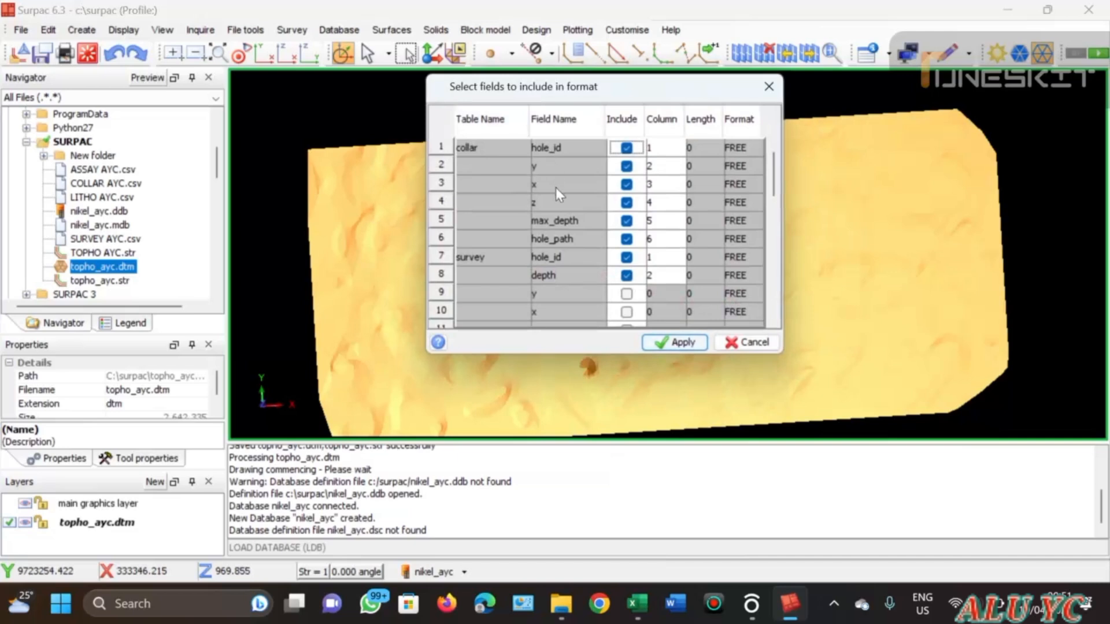
# Restore the Surpac window and place the COLLAR AYC workbook beside the dialog for selecting the format's fields
pyautogui.scroll(-1, 604, 171)
pyautogui.scroll(1, 604, 171)
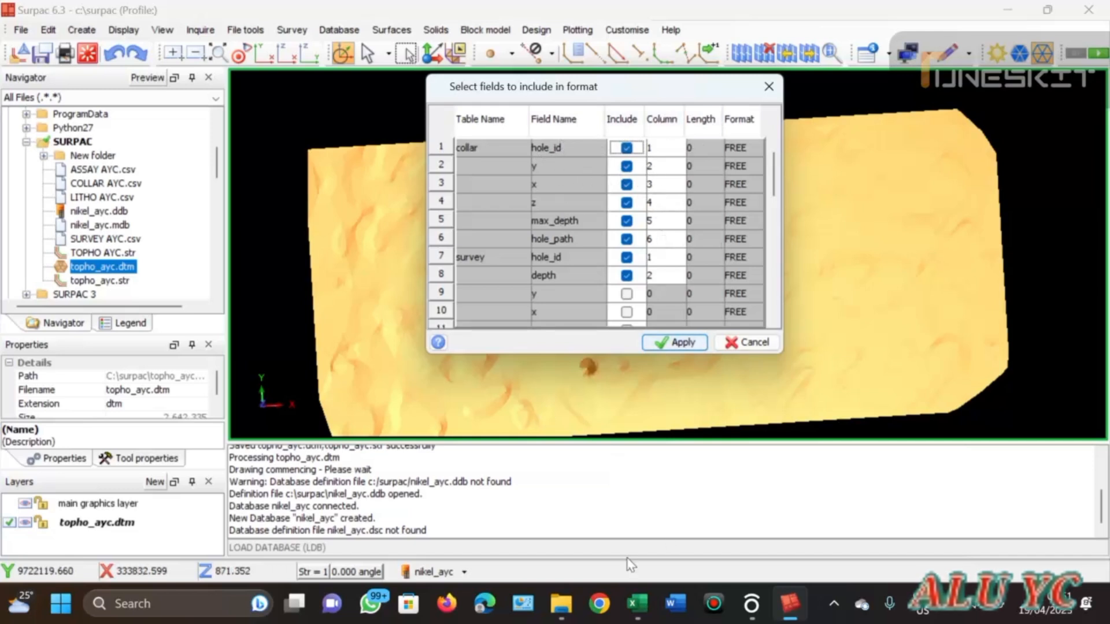
pyautogui.click(1050, 11)
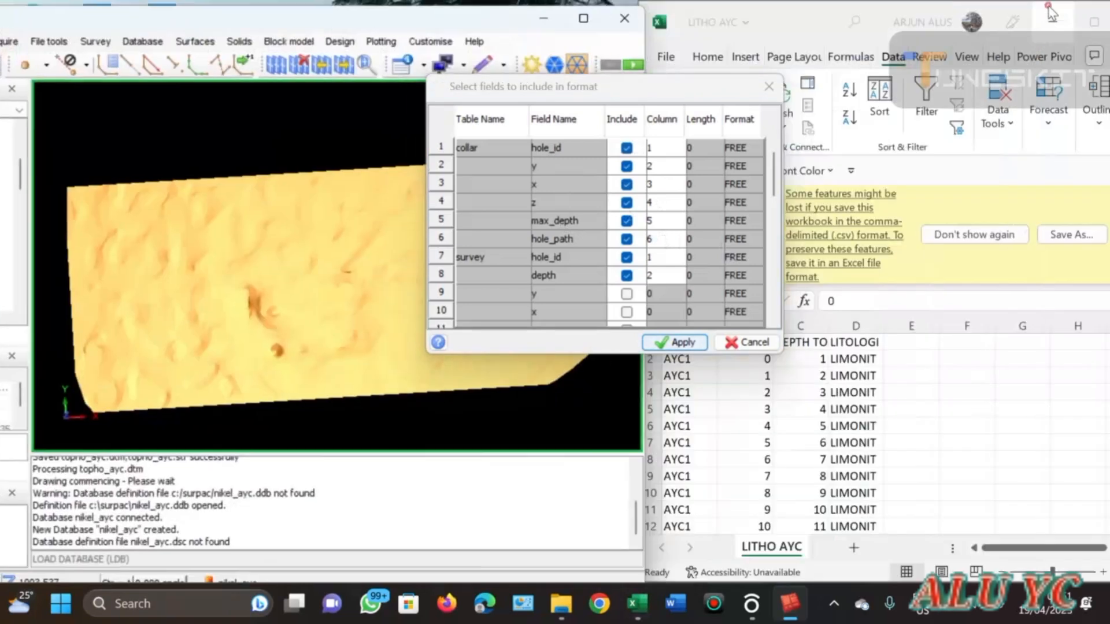
pyautogui.moveTo(567, 116); pyautogui.dragTo(417, 133)
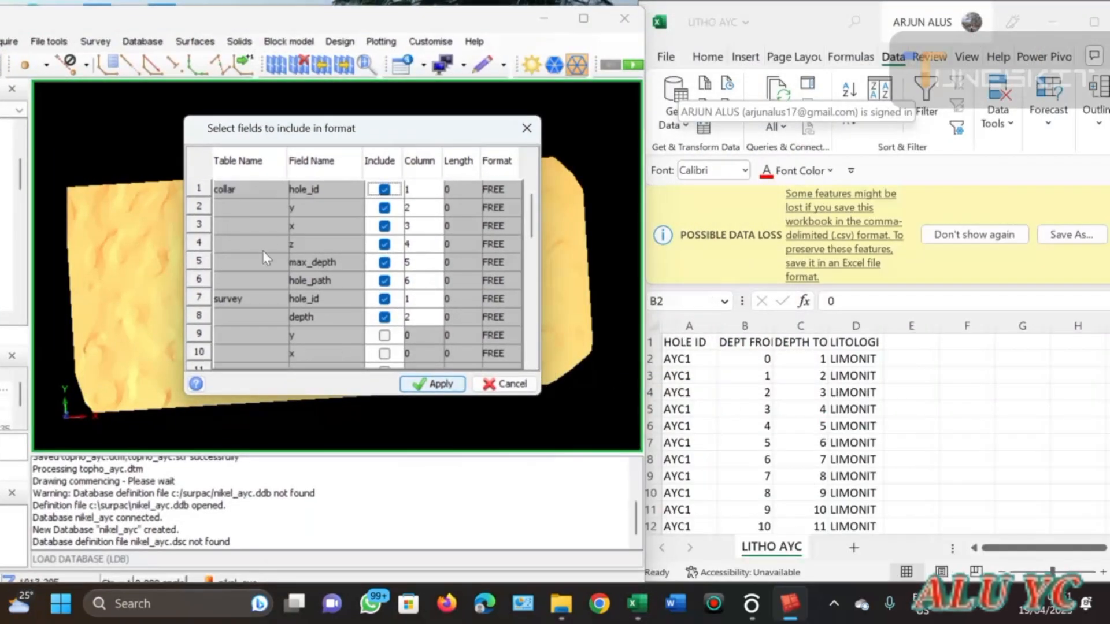
pyautogui.moveTo(640, 612)
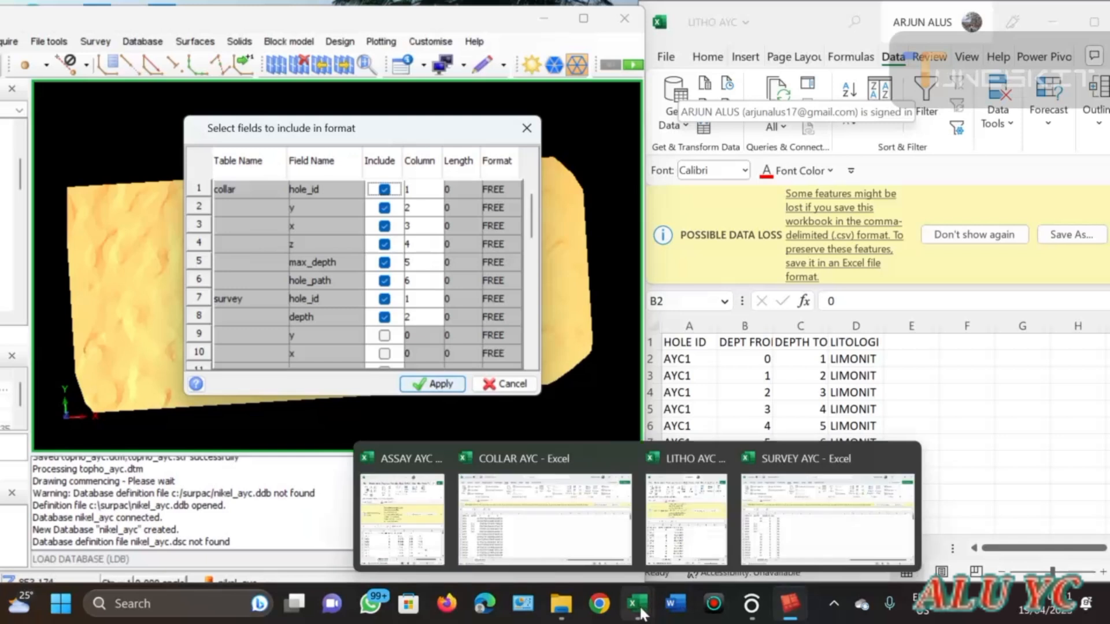
pyautogui.click(573, 539)
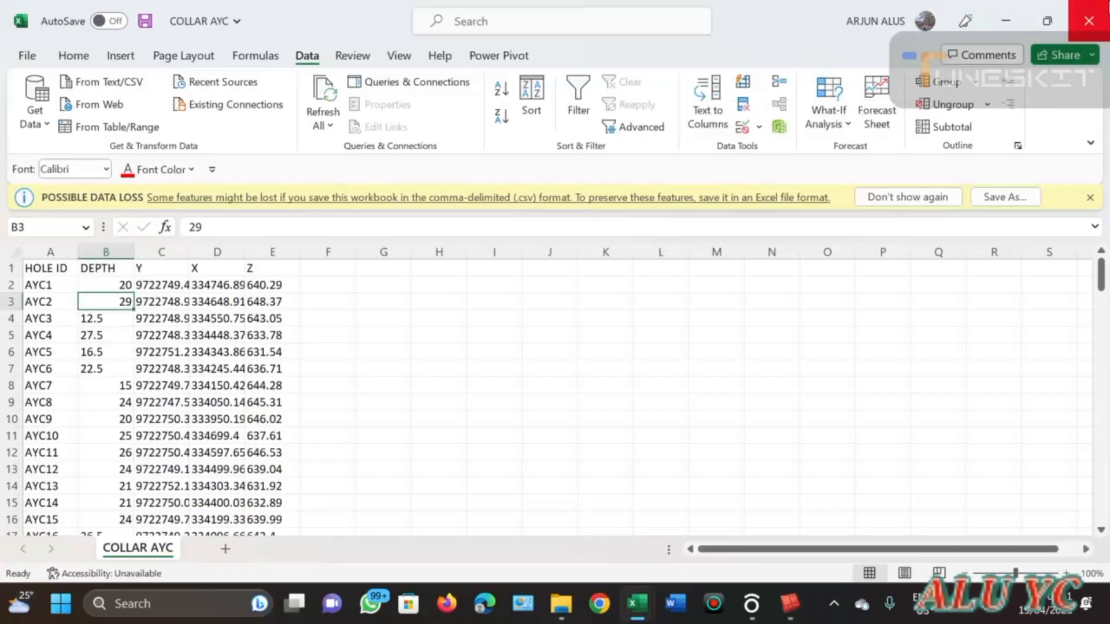
pyautogui.click(1045, 25)
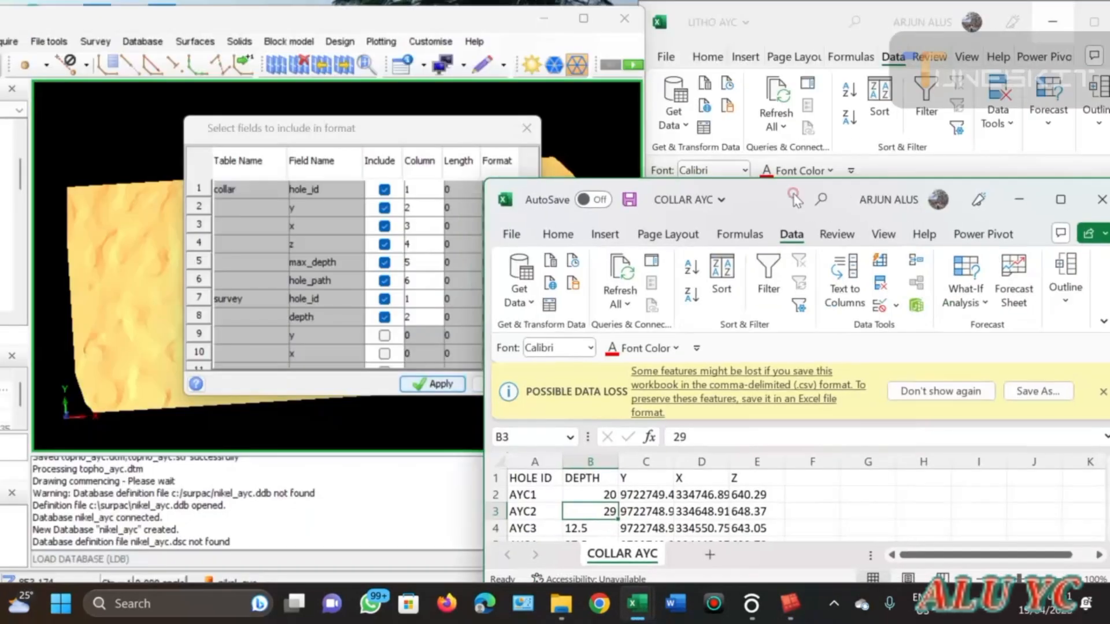
pyautogui.moveTo(775, 186); pyautogui.dragTo(957, 68)
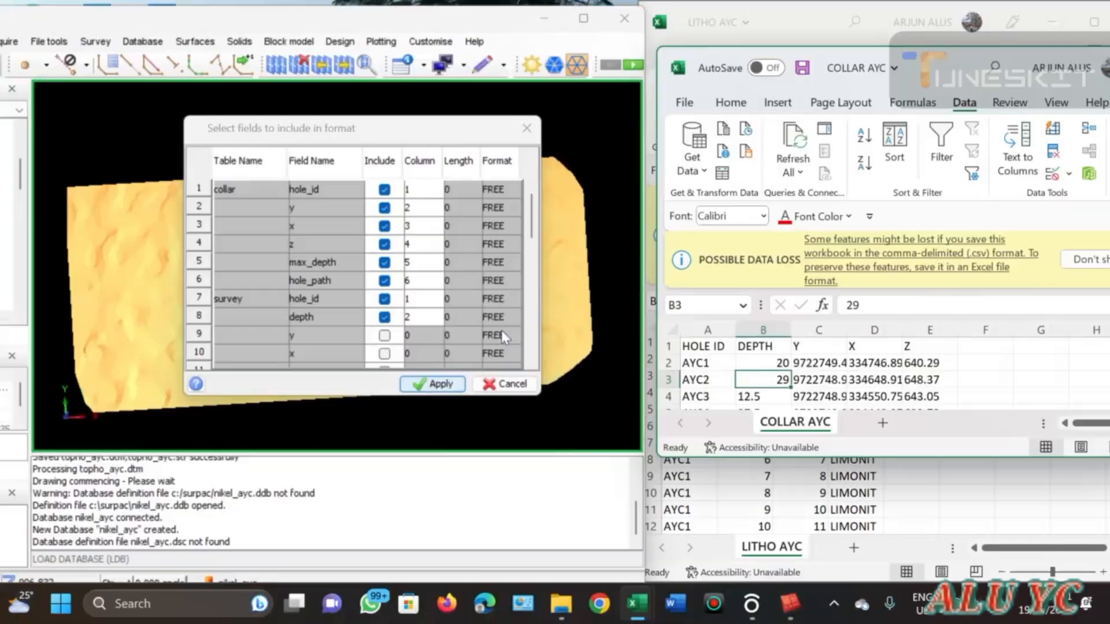
# Map the collar fields y, x, z and max_depth to columns 3, 4, 5 and 2, and exclude hole_path
pyautogui.click(412, 207)
pyautogui.write('3')
pyautogui.click(411, 226)
pyautogui.write('4')
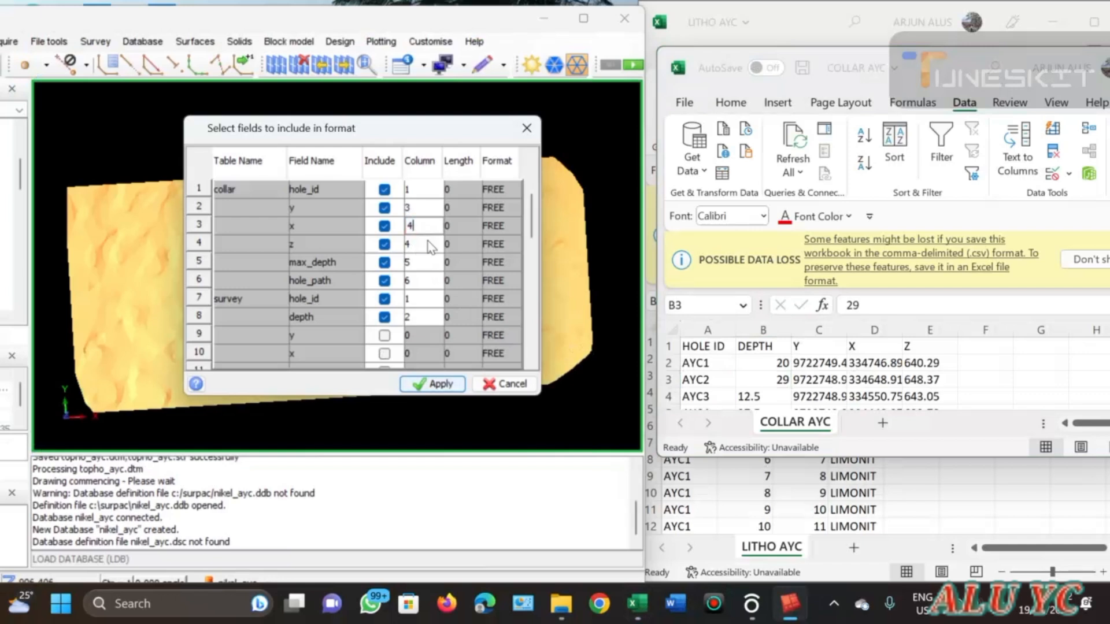
pyautogui.click(432, 244)
pyautogui.write('5')
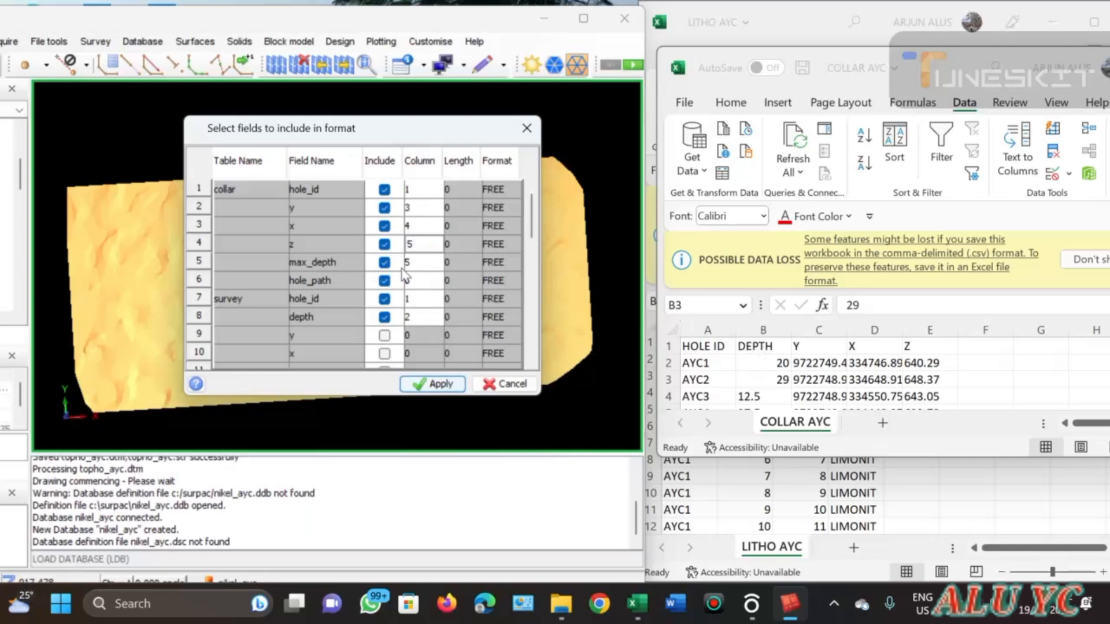
pyautogui.click(419, 262)
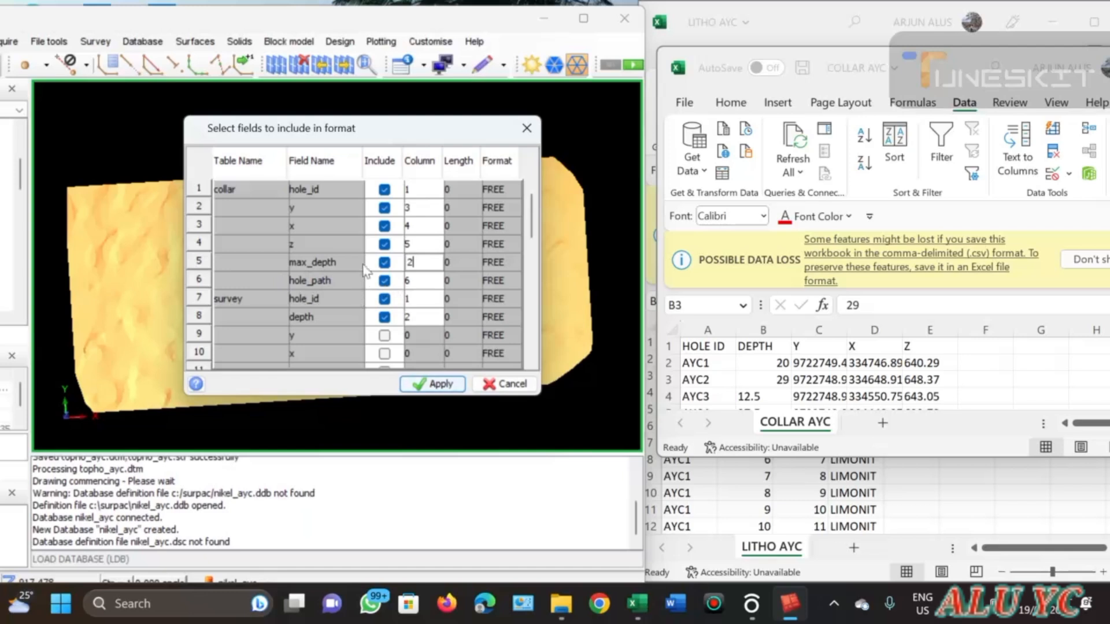
pyautogui.click(384, 281)
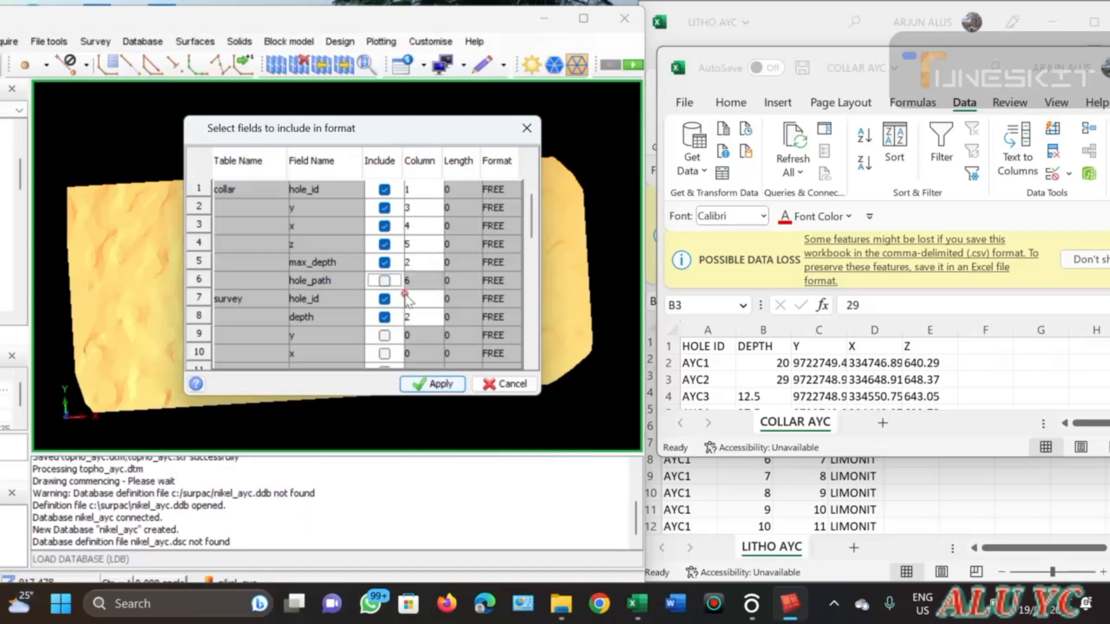
# Bring up the SURVEY AYC workbook and place it beside the dialog for selecting the format's fields
pyautogui.scroll(-2, 380, 285)
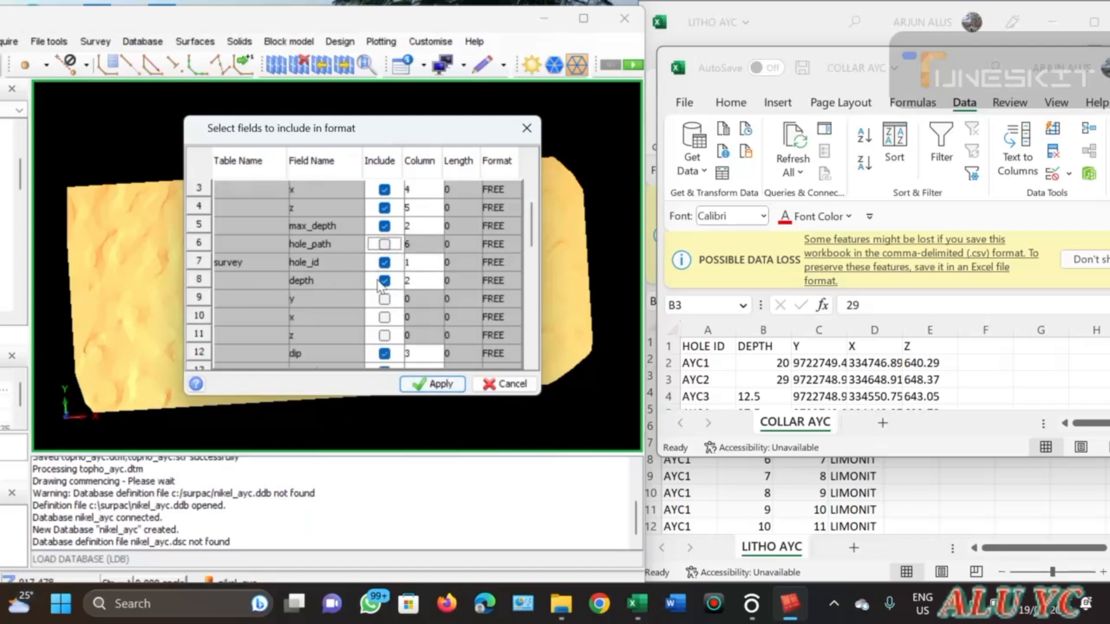
pyautogui.scroll(-4, 286, 283)
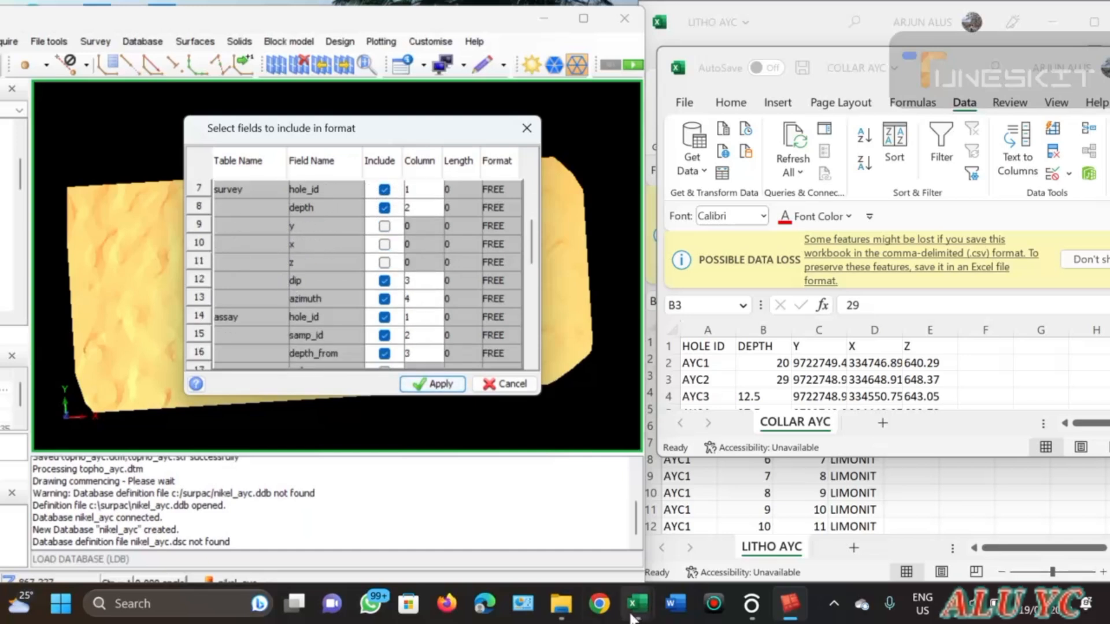
pyautogui.moveTo(631, 615)
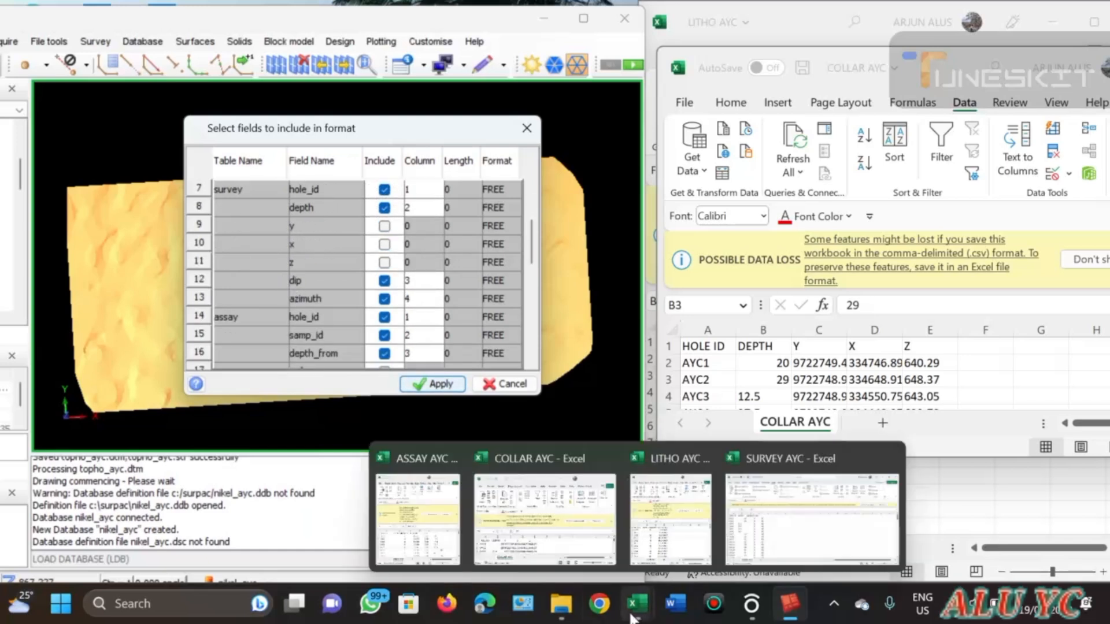
pyautogui.click(775, 528)
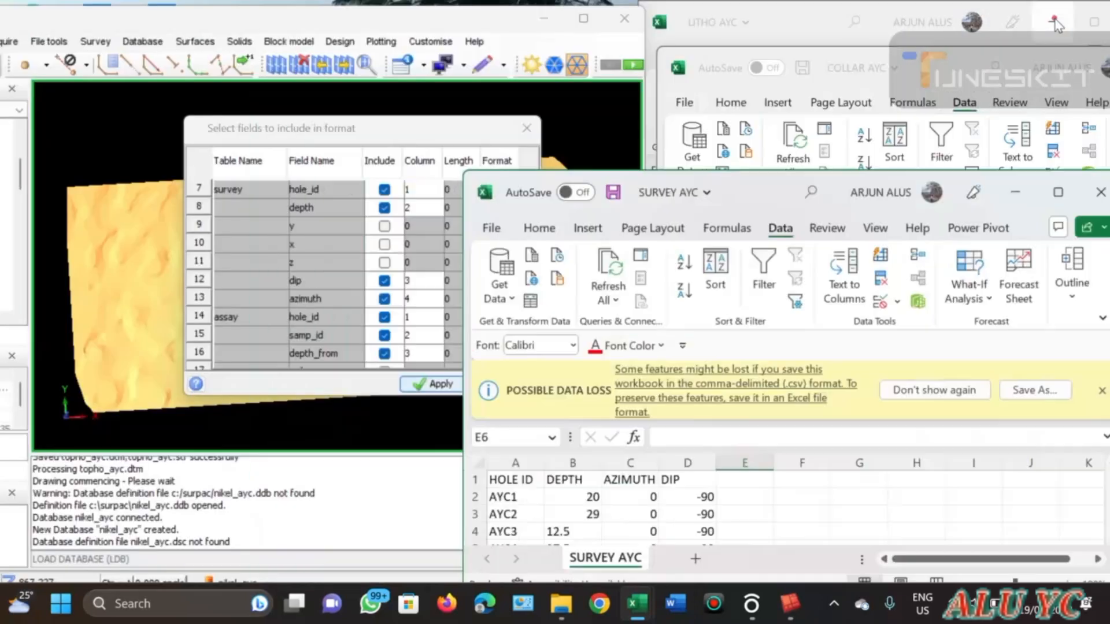
pyautogui.click(1047, 20)
pyautogui.moveTo(783, 202); pyautogui.dragTo(928, 65)
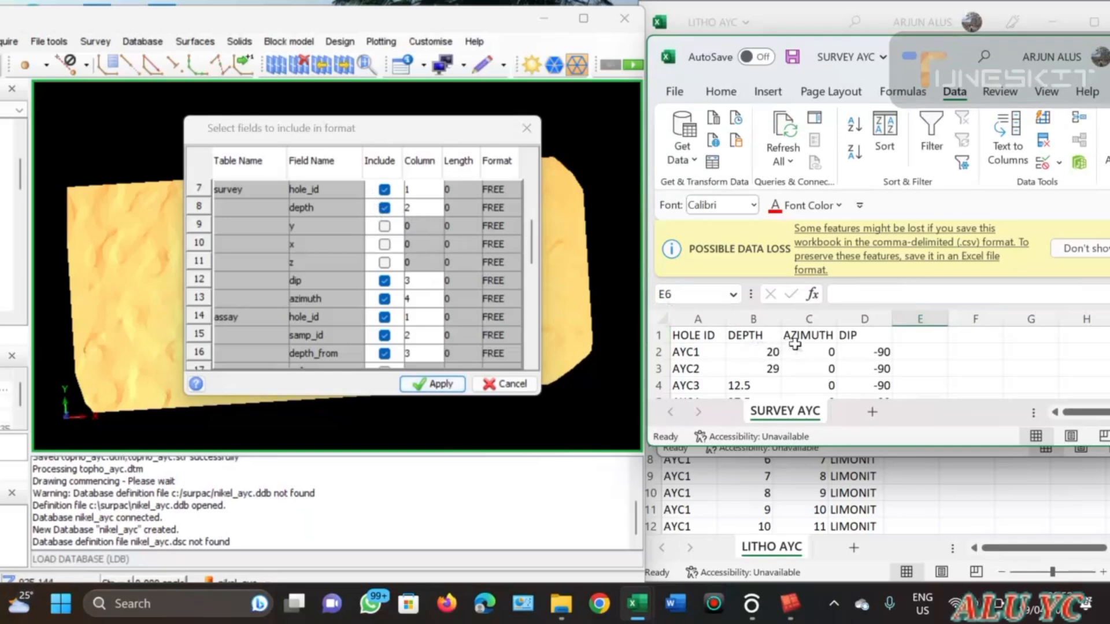
# Map the survey table's azimuth field to column 3 and its dip field to column 4
pyautogui.click(417, 299)
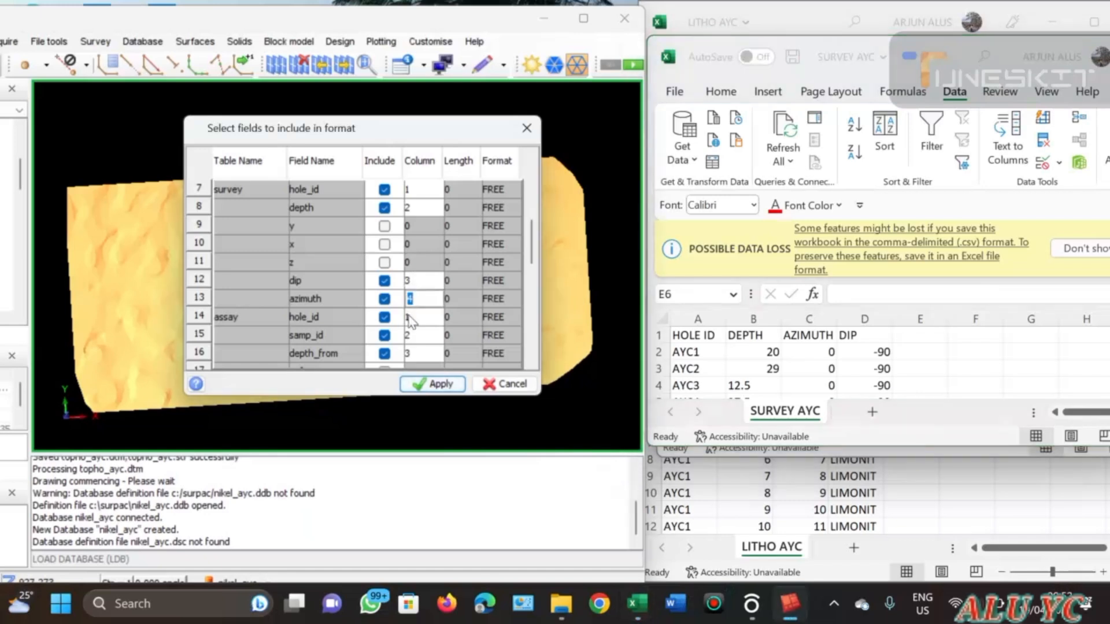
pyautogui.write('3')
pyautogui.click(418, 281)
pyautogui.write('4')
pyautogui.scroll(-3, 427, 301)
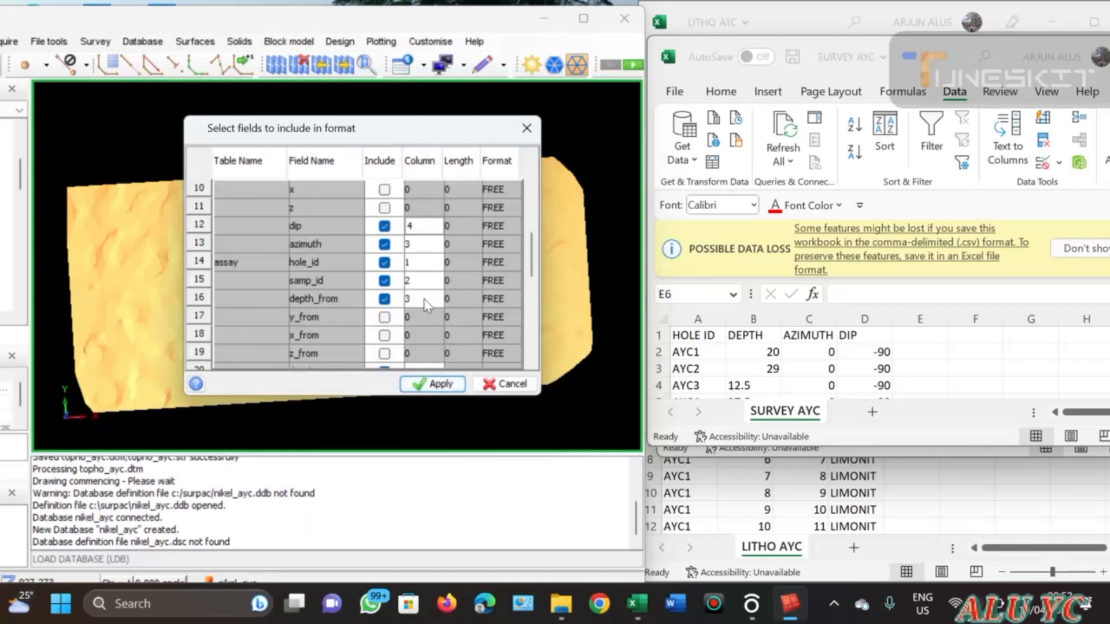
pyautogui.scroll(4, 426, 303)
# Bring up the ASSAY AYC workbook beside the assay rows of the format's field list
pyautogui.scroll(-7, 424, 293)
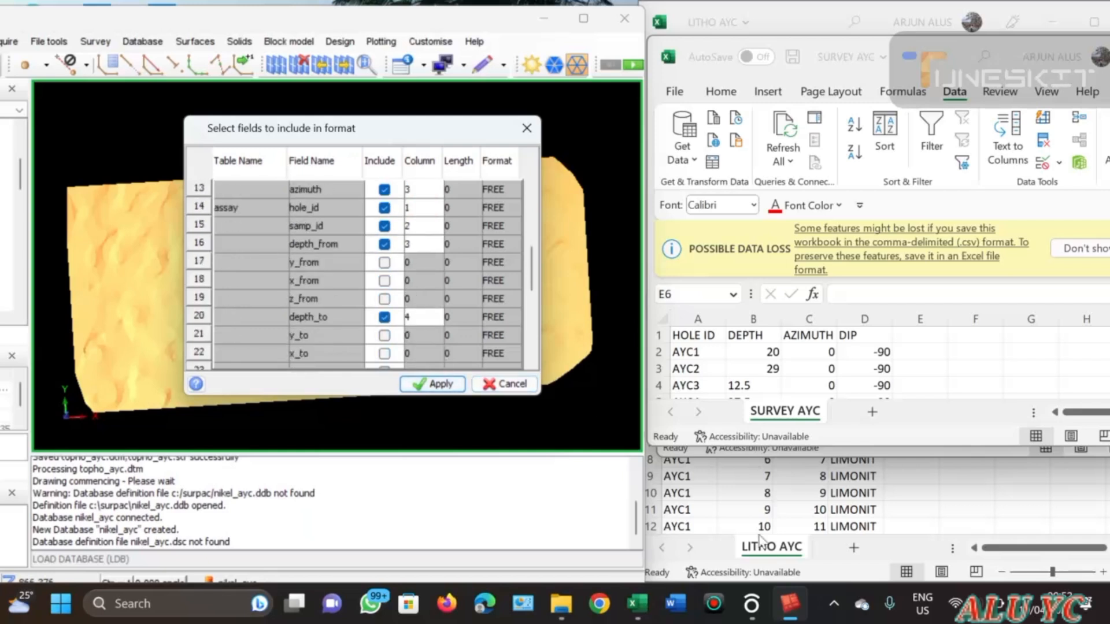
pyautogui.moveTo(649, 605)
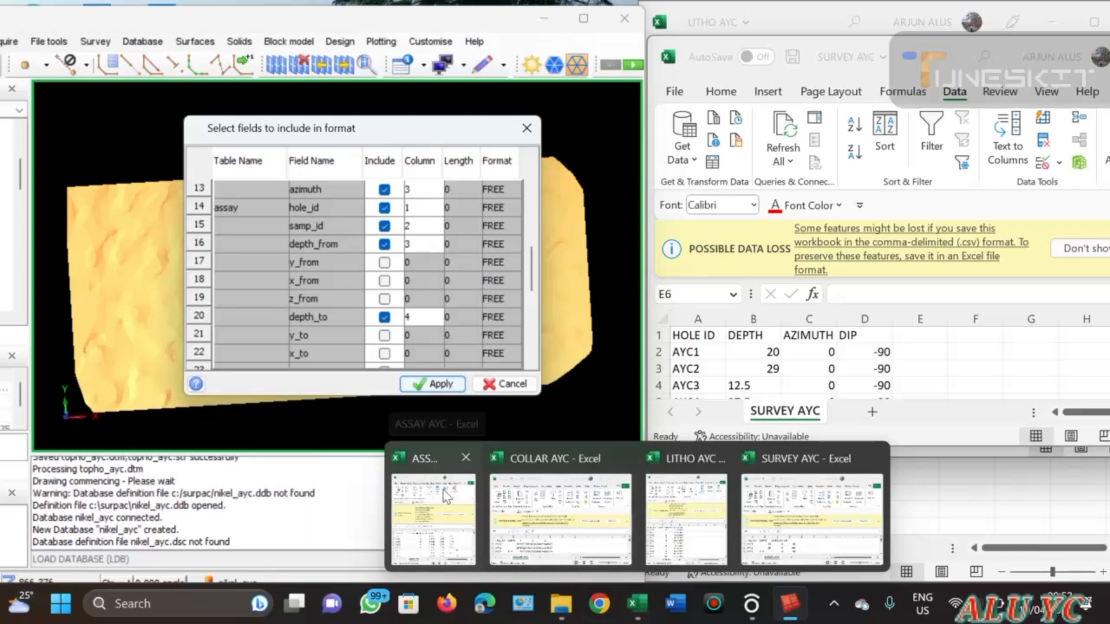
pyautogui.click(433, 508)
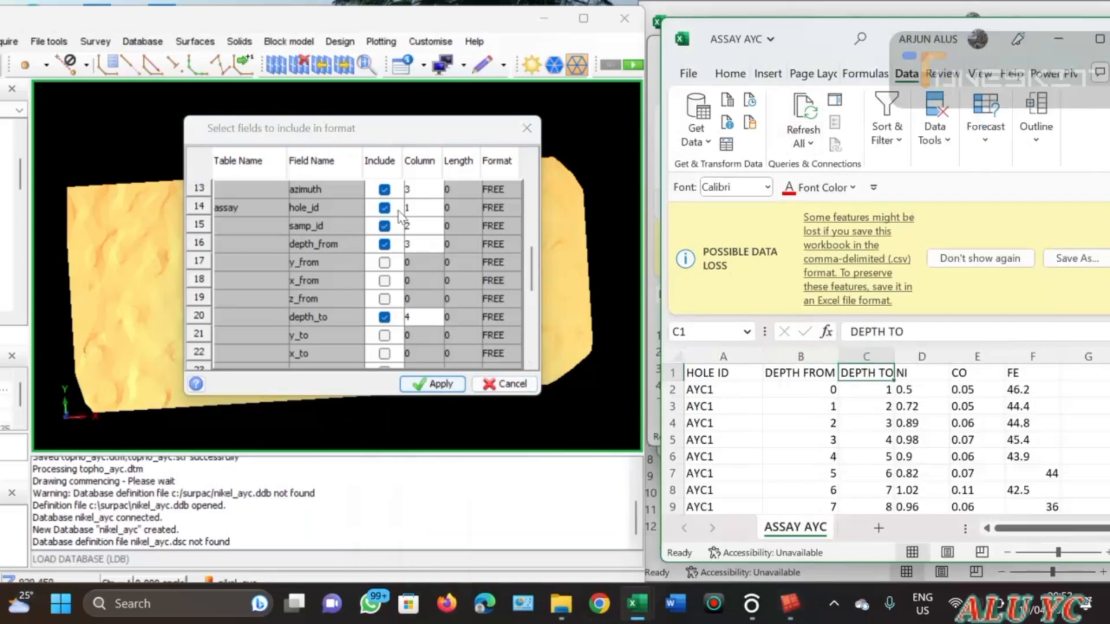
# Exclude samp_id from the assay table and map depth_from to column 2 and depth_to to column 3
pyautogui.click(384, 226)
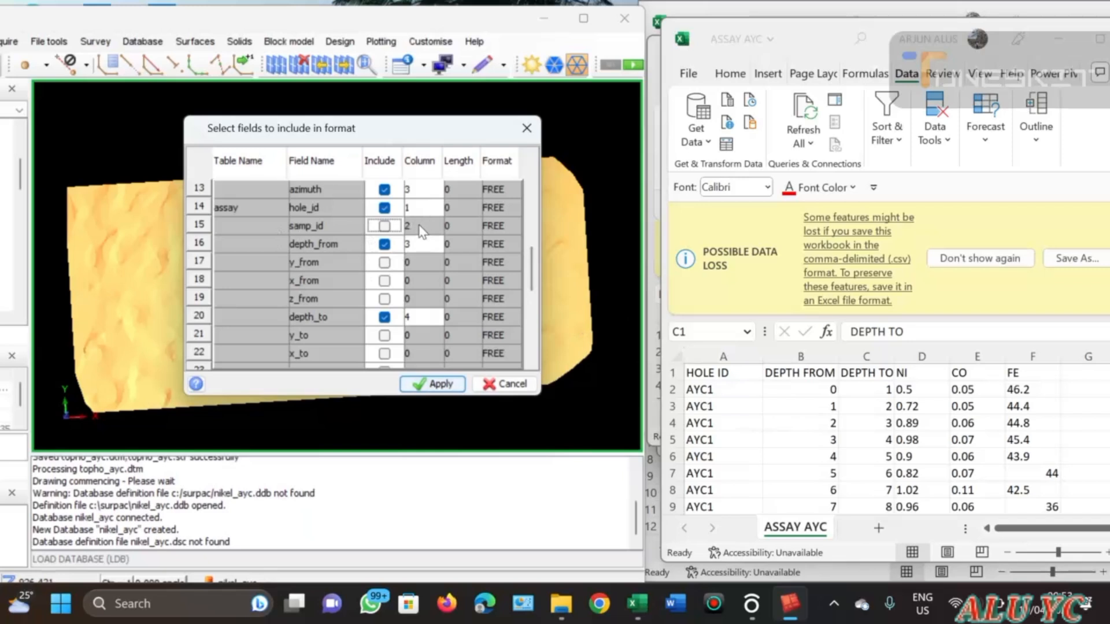
pyautogui.click(411, 241)
pyautogui.click(411, 317)
pyautogui.write('3')
pyautogui.scroll(-1, 445, 294)
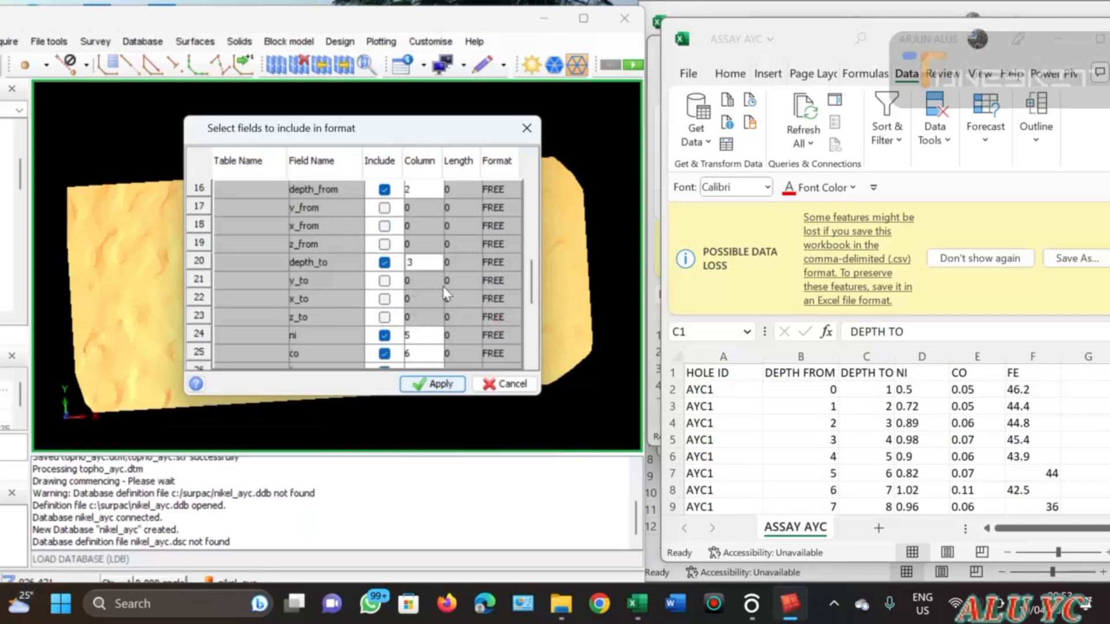
# Map the assay fields ni, co and fe to columns 4, 5 and 6
pyautogui.scroll(-2, 445, 294)
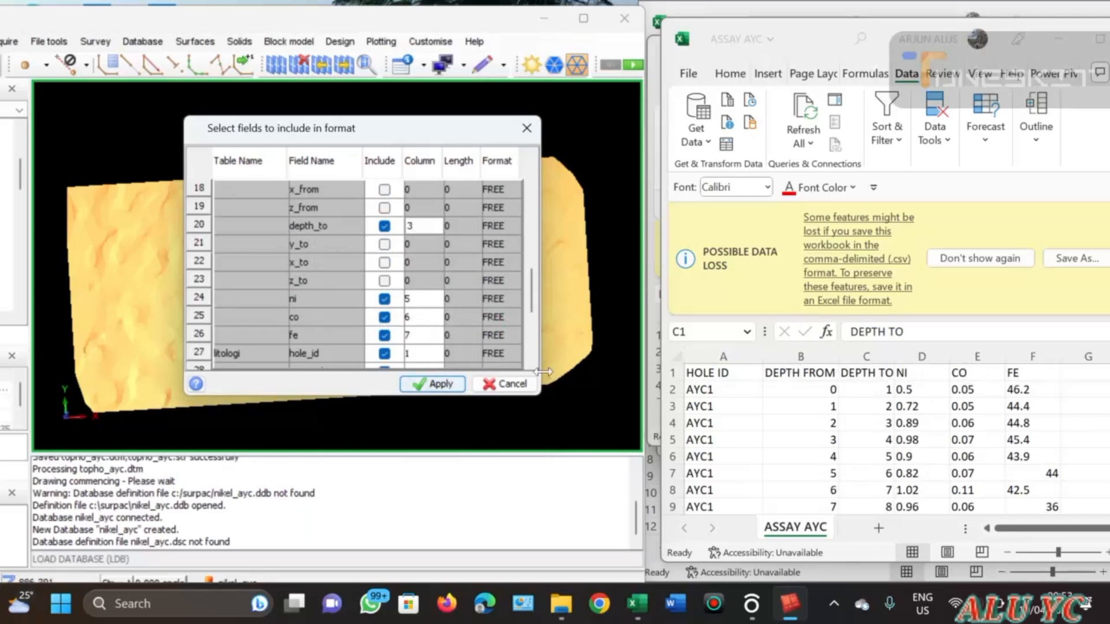
pyautogui.click(421, 302)
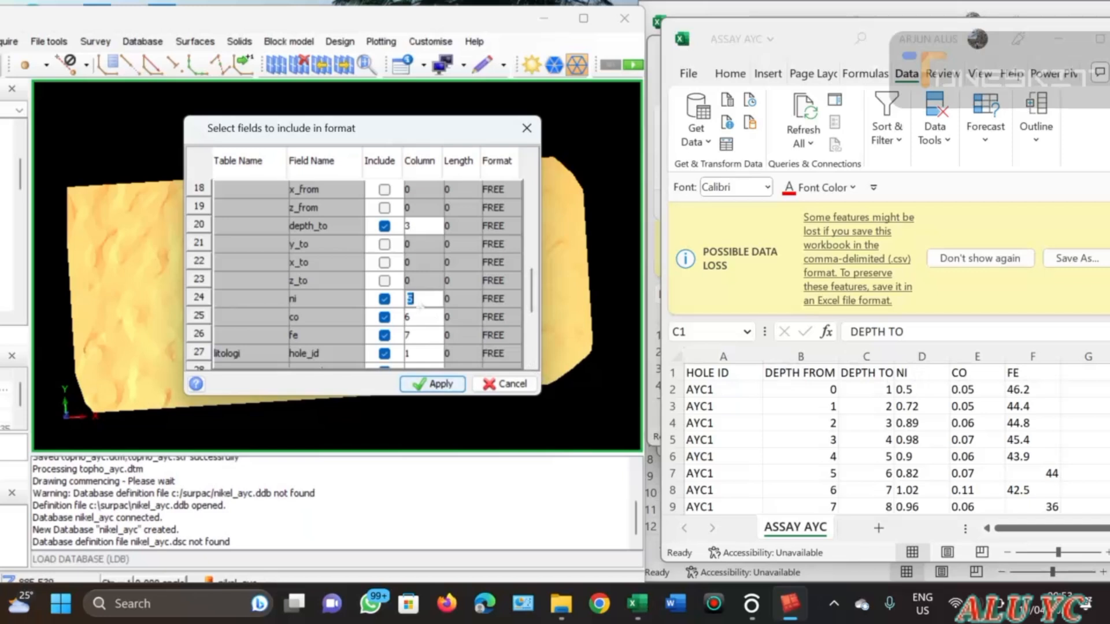
pyautogui.write('4')
pyautogui.click(421, 318)
pyautogui.click(436, 334)
pyautogui.write('6')
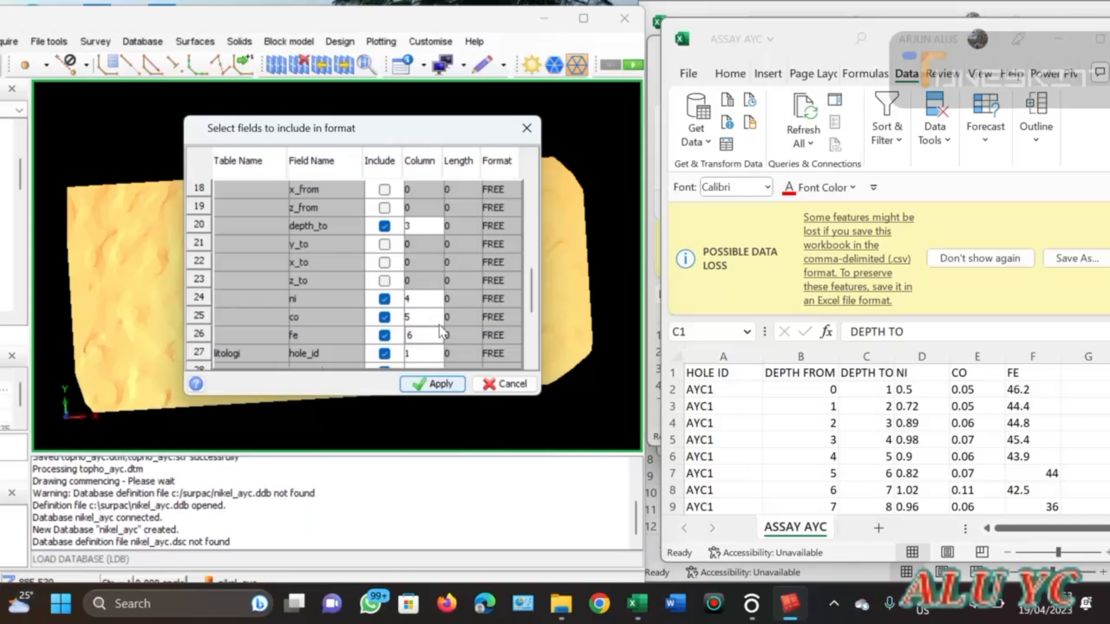
# Bring up the LITHO AYC workbook beside the litologi rows of the format's field list
pyautogui.scroll(-4, 448, 325)
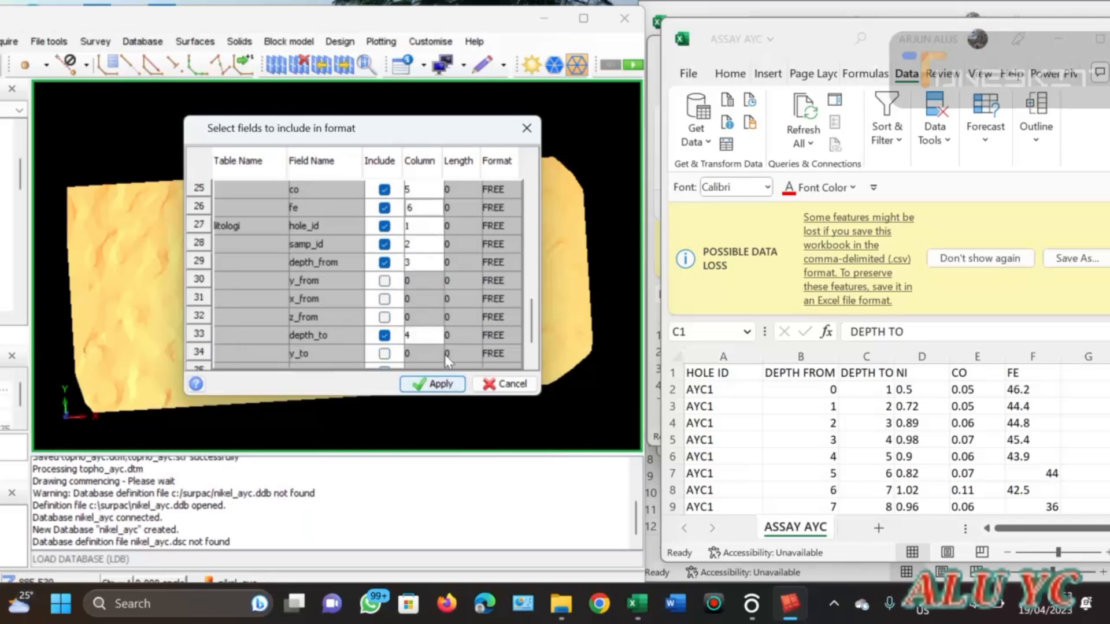
pyautogui.moveTo(639, 613)
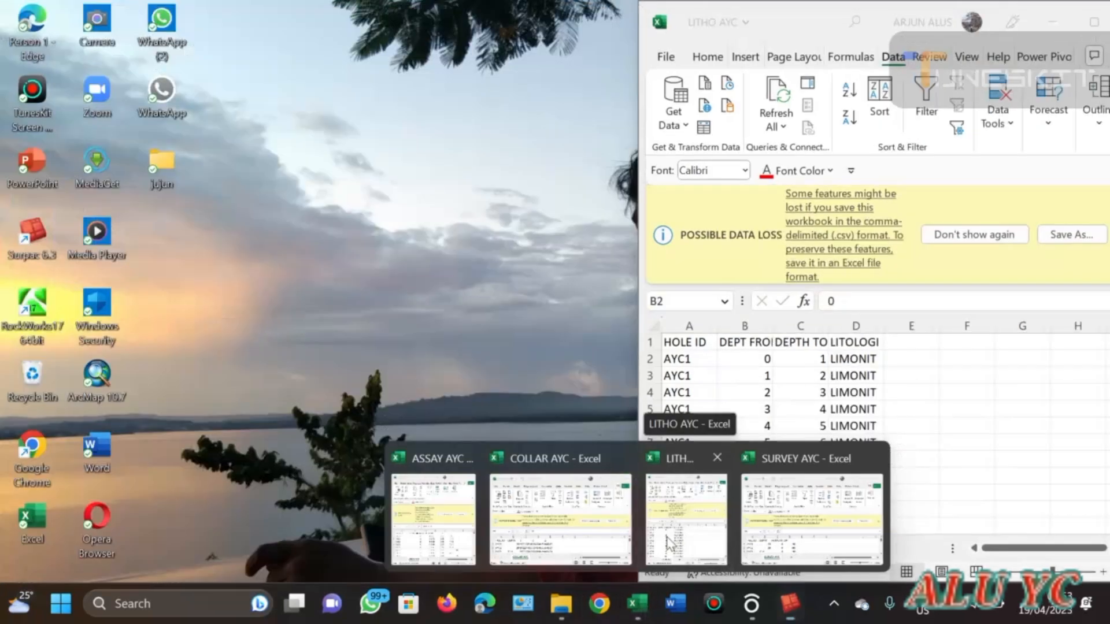
pyautogui.click(668, 543)
pyautogui.click(722, 391)
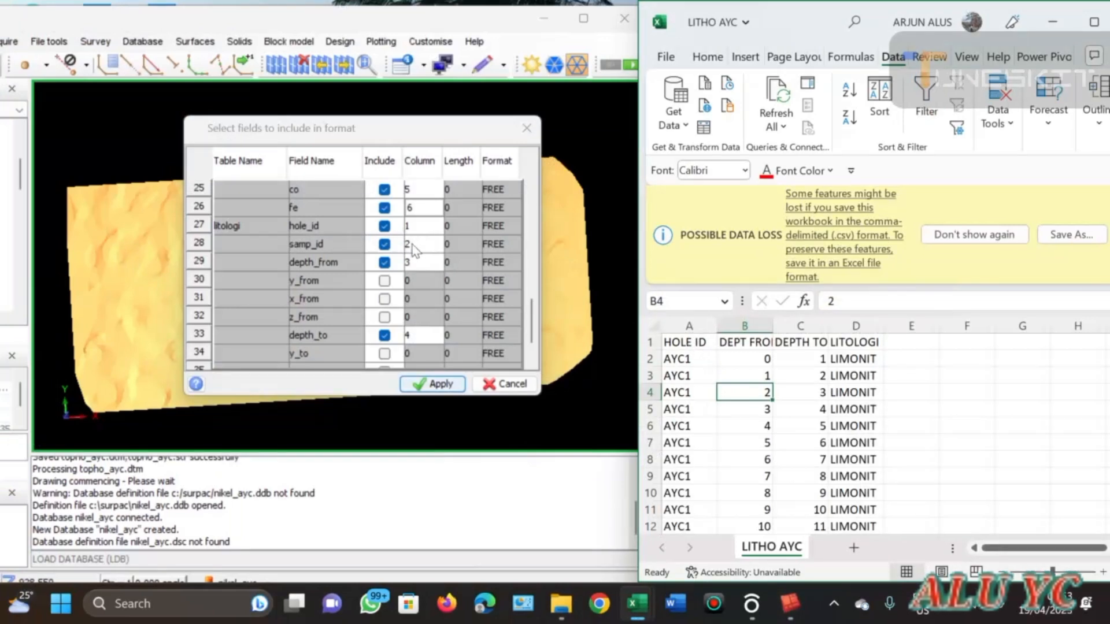
# Exclude the litologi table's samp_id, map depth_from, depth_to and litologi to columns 2, 3 and 4, and apply the format
pyautogui.click(384, 244)
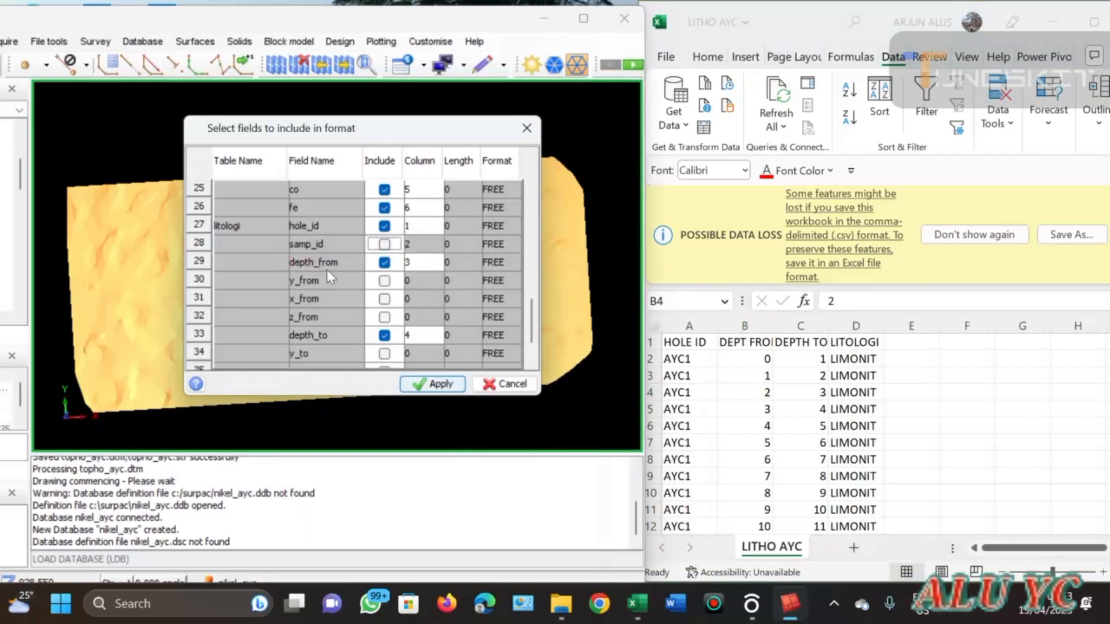
pyautogui.click(421, 257)
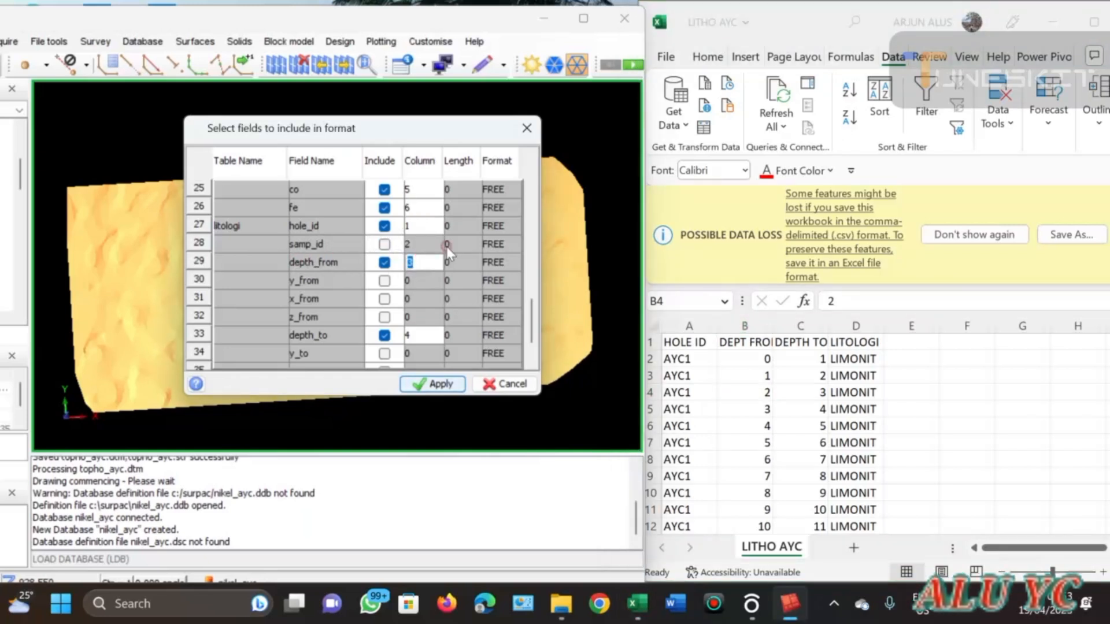
pyautogui.write('2')
pyautogui.scroll(-1, 335, 317)
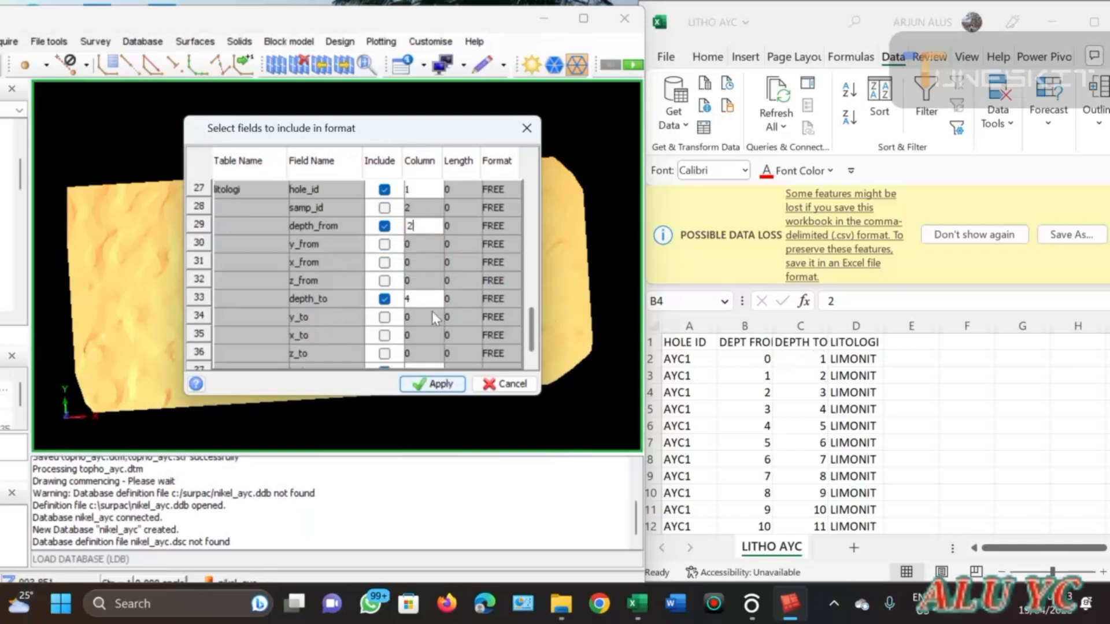
pyautogui.click(419, 299)
pyautogui.write('3')
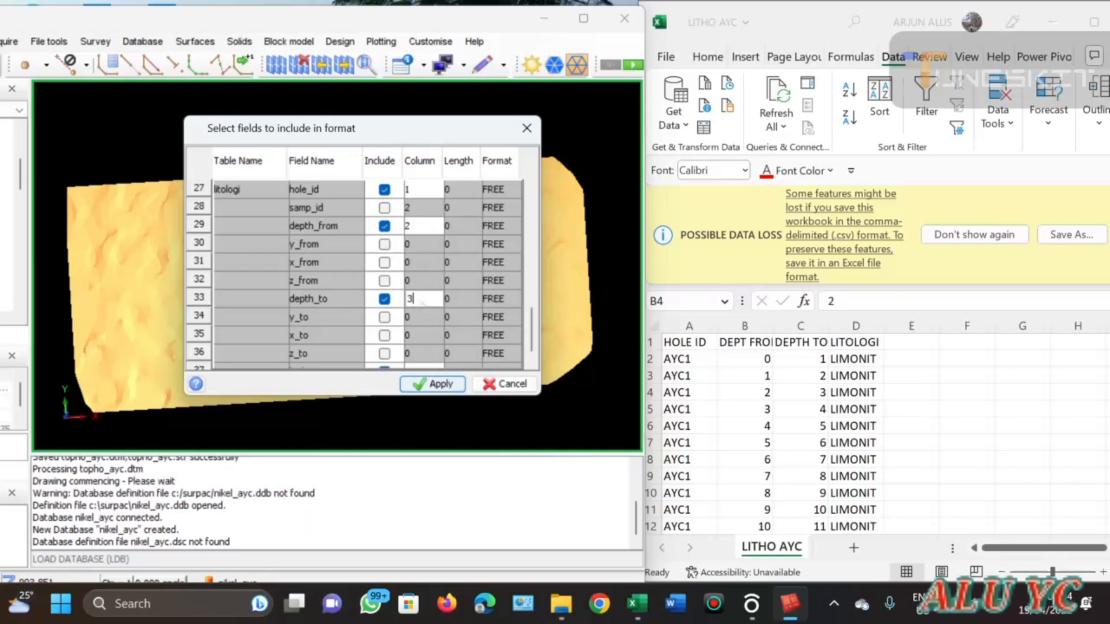
pyautogui.scroll(-1, 418, 300)
pyautogui.click(422, 362)
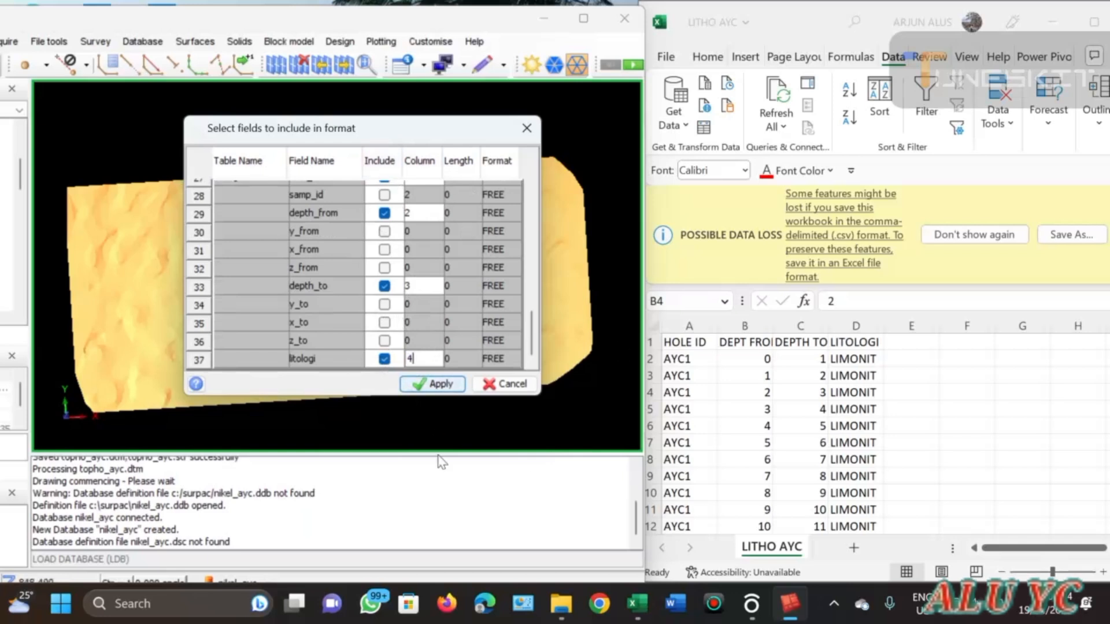
pyautogui.click(433, 384)
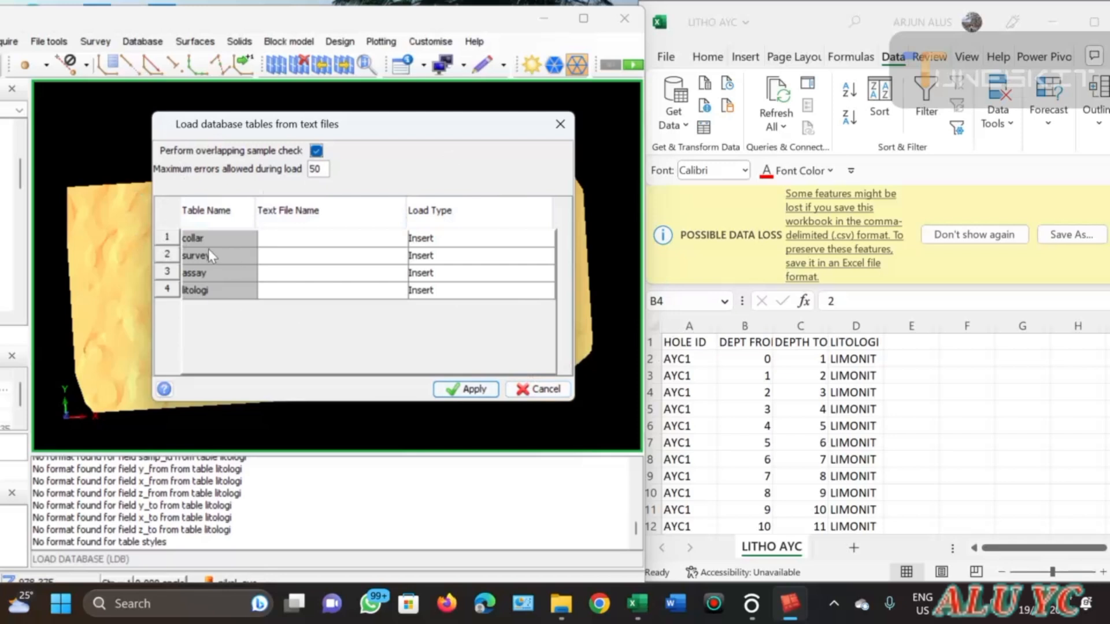
# Assign COLLAR AYC.csv to the collar table and SURVEY AYC.csv to the survey table as the text files to load
pyautogui.click(388, 240)
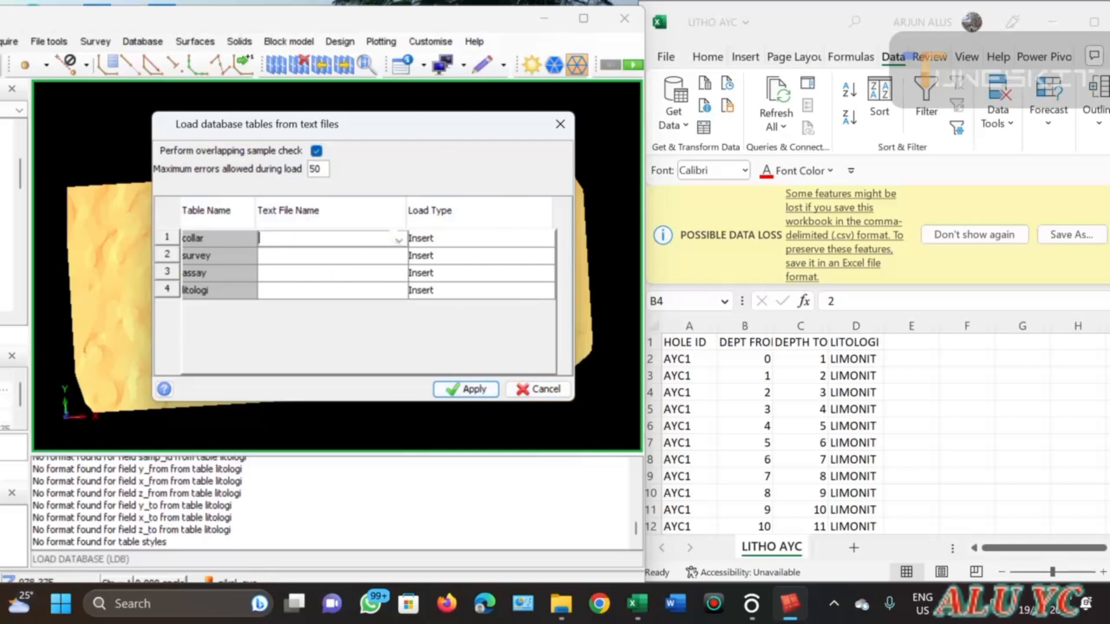
pyautogui.click(398, 241)
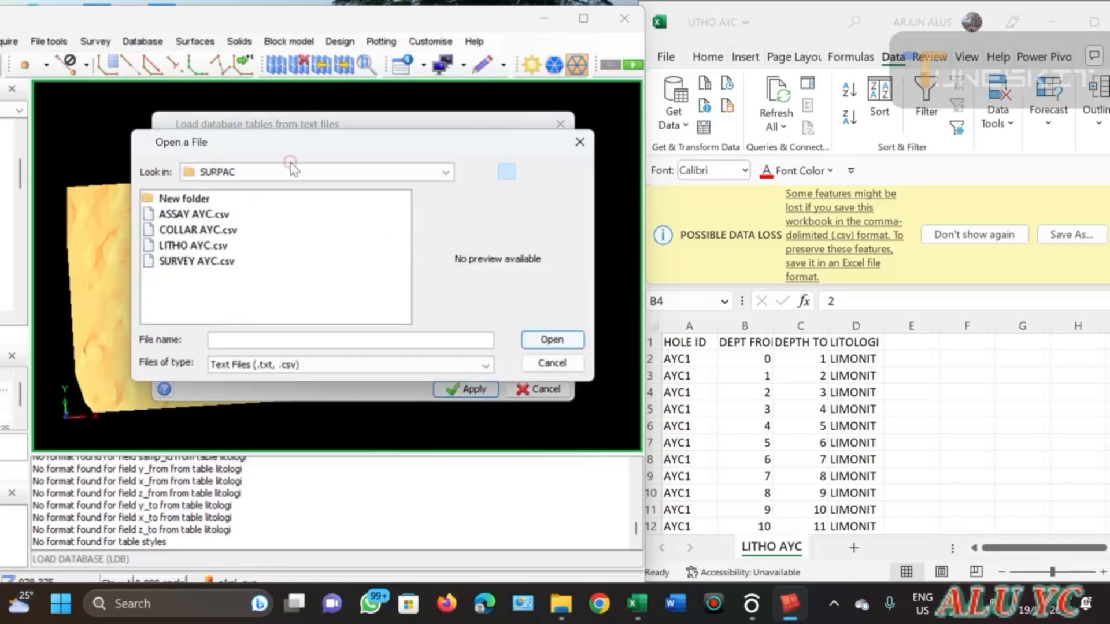
pyautogui.click(183, 230)
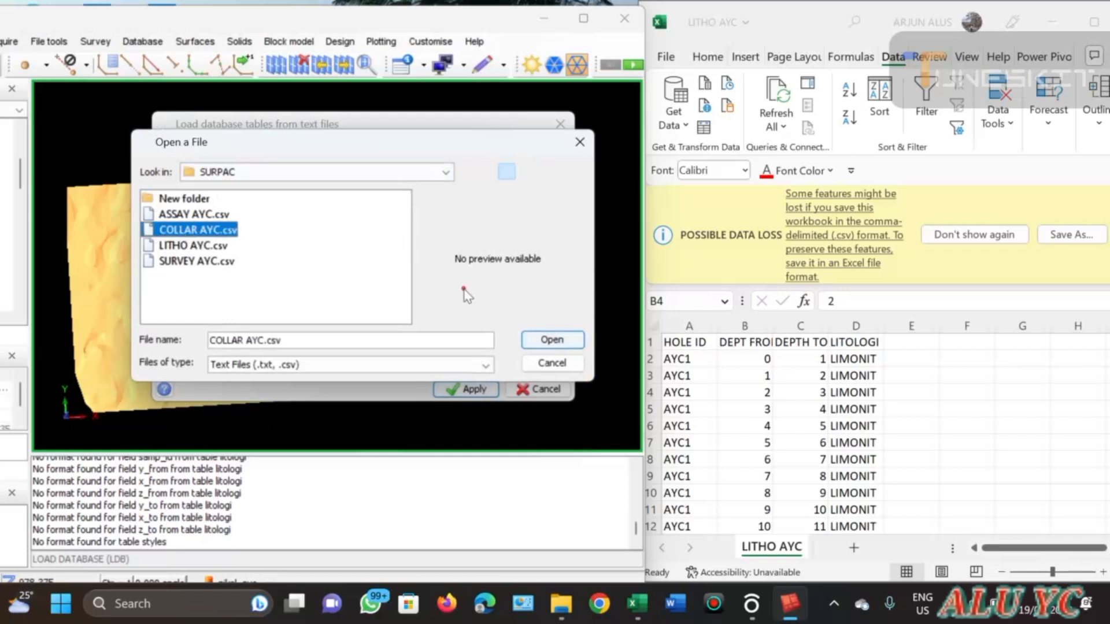
pyautogui.click(551, 340)
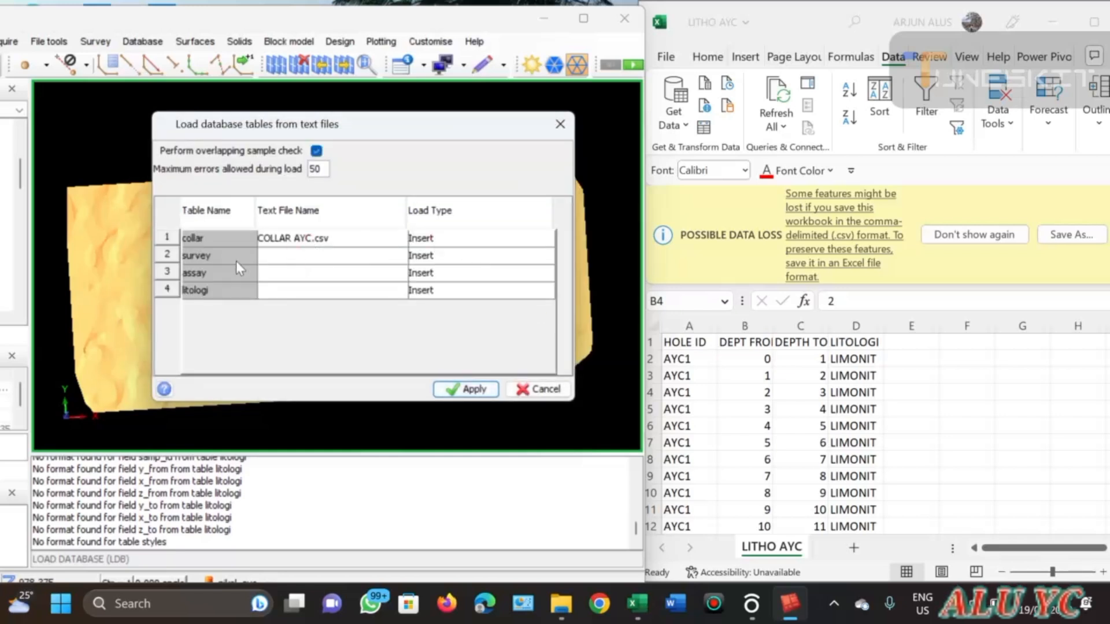
pyautogui.click(398, 255)
pyautogui.click(403, 256)
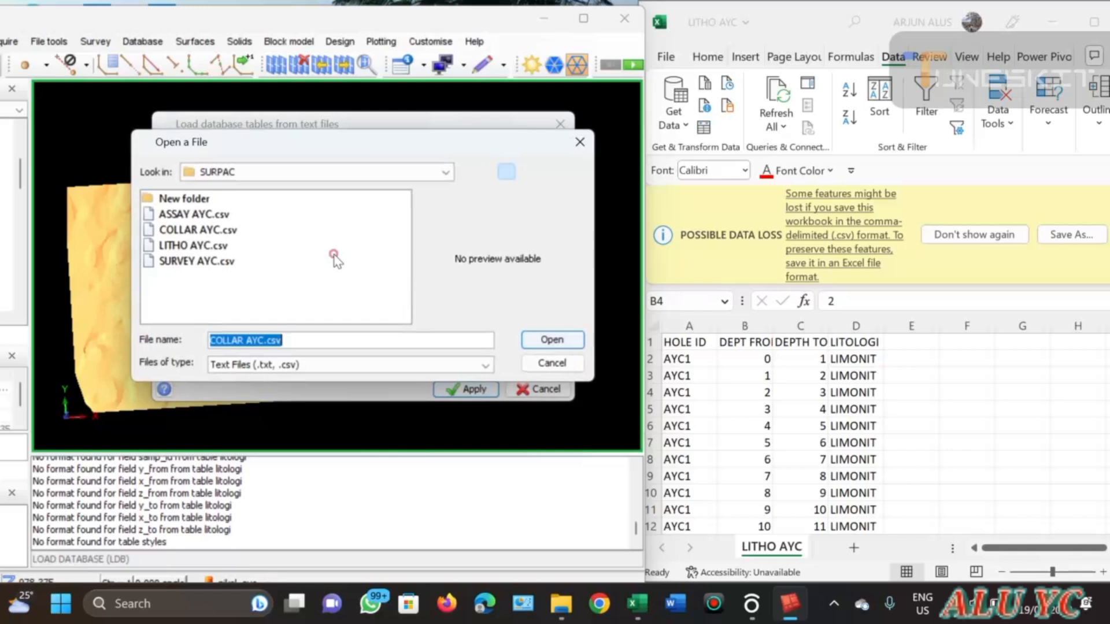
pyautogui.click(191, 262)
pyautogui.click(567, 341)
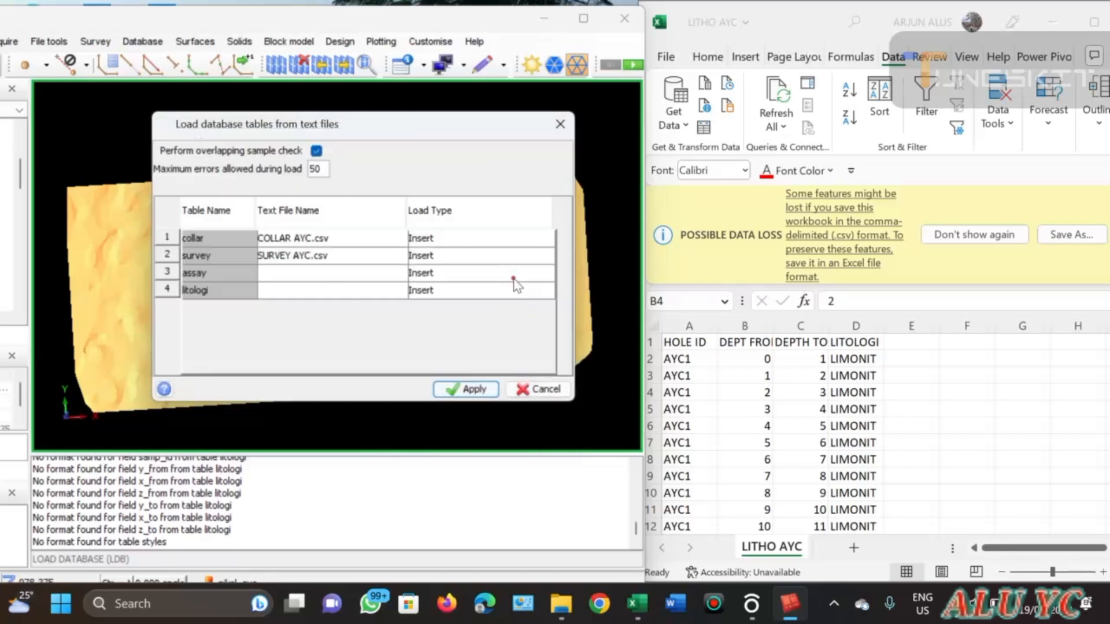
# Assign ASSAY AYC.csv to the assay table and LITHO AYC.csv to the litologi table, and load the database tables
pyautogui.click(384, 273)
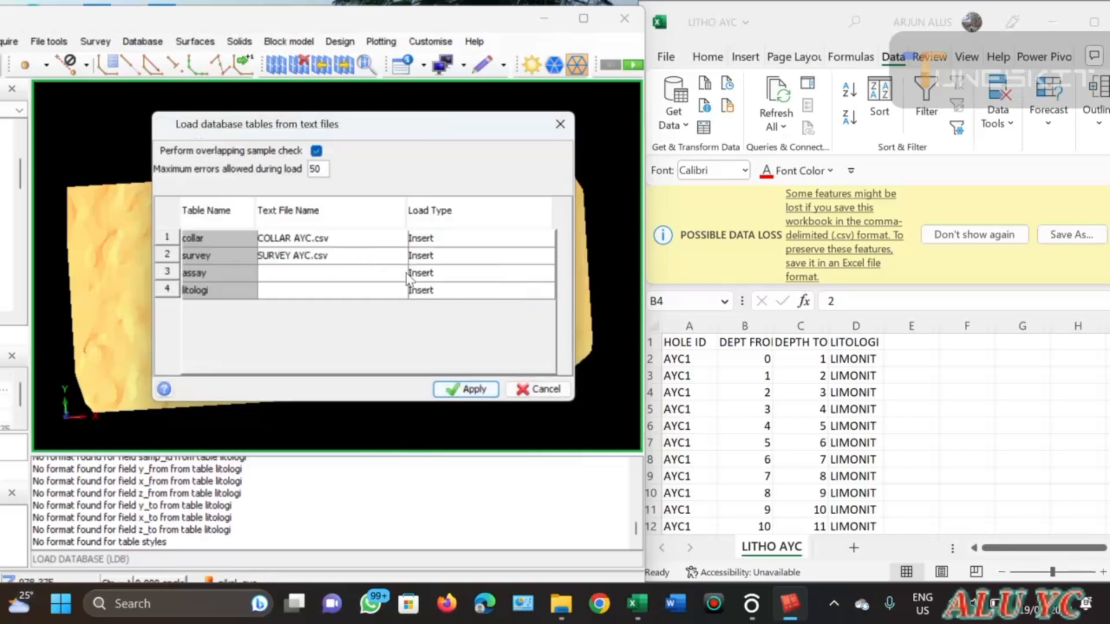
pyautogui.click(411, 273)
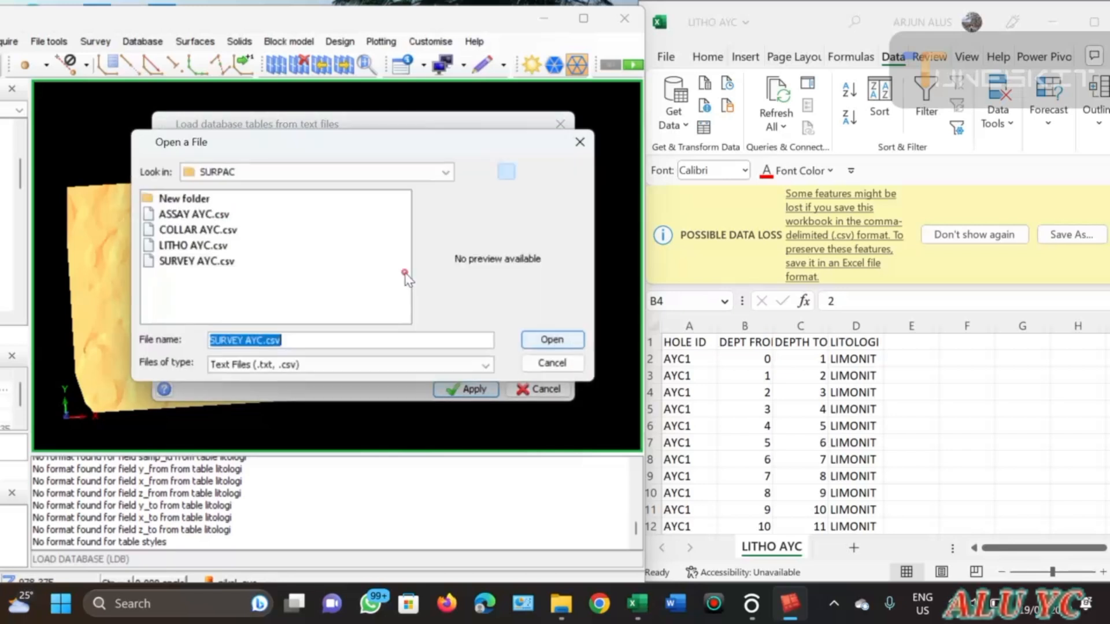
pyautogui.click(181, 215)
pyautogui.click(572, 342)
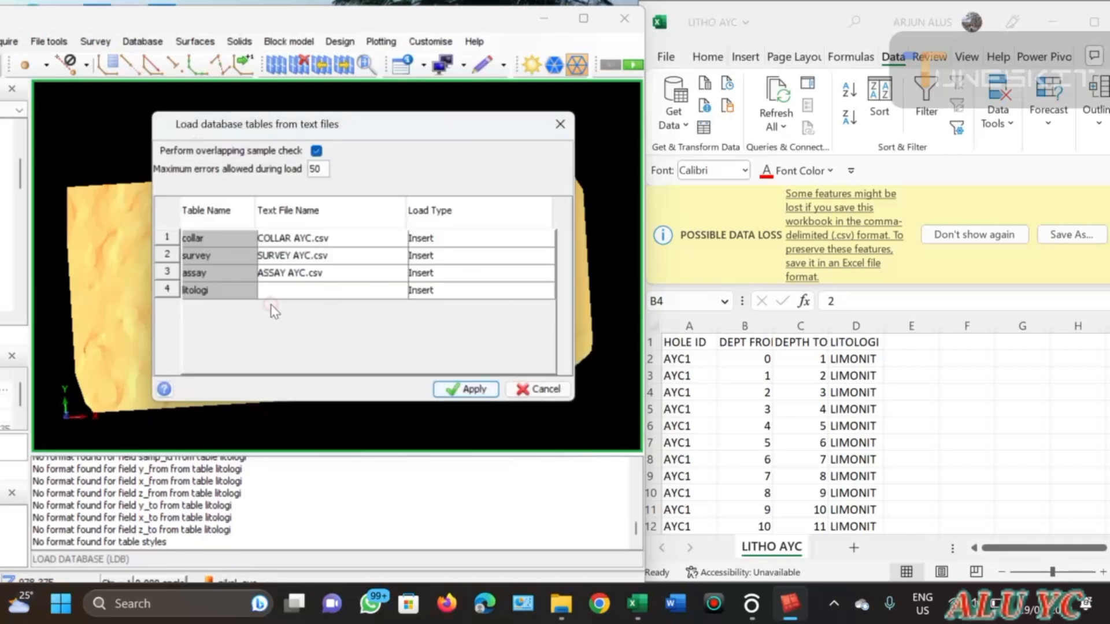
pyautogui.click(382, 290)
pyautogui.click(400, 290)
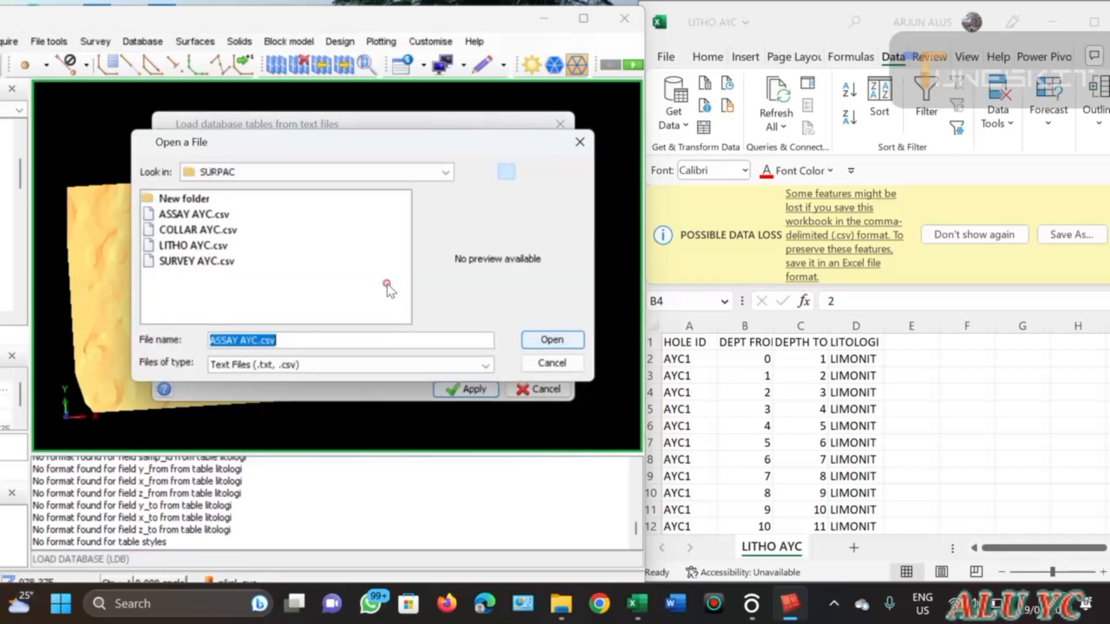
pyautogui.click(193, 246)
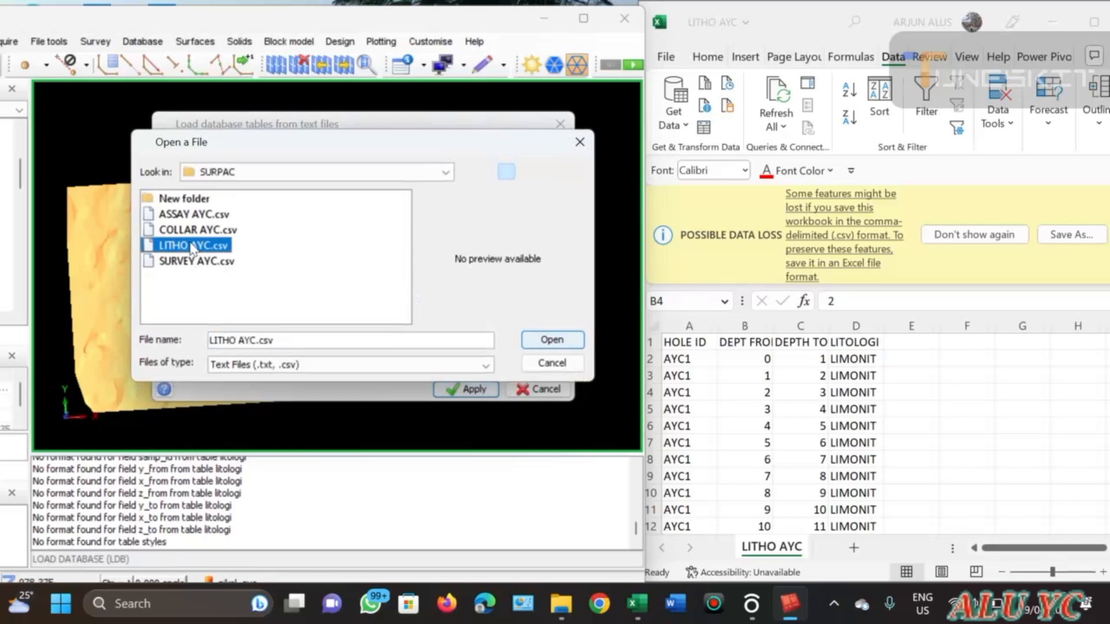
pyautogui.click(548, 341)
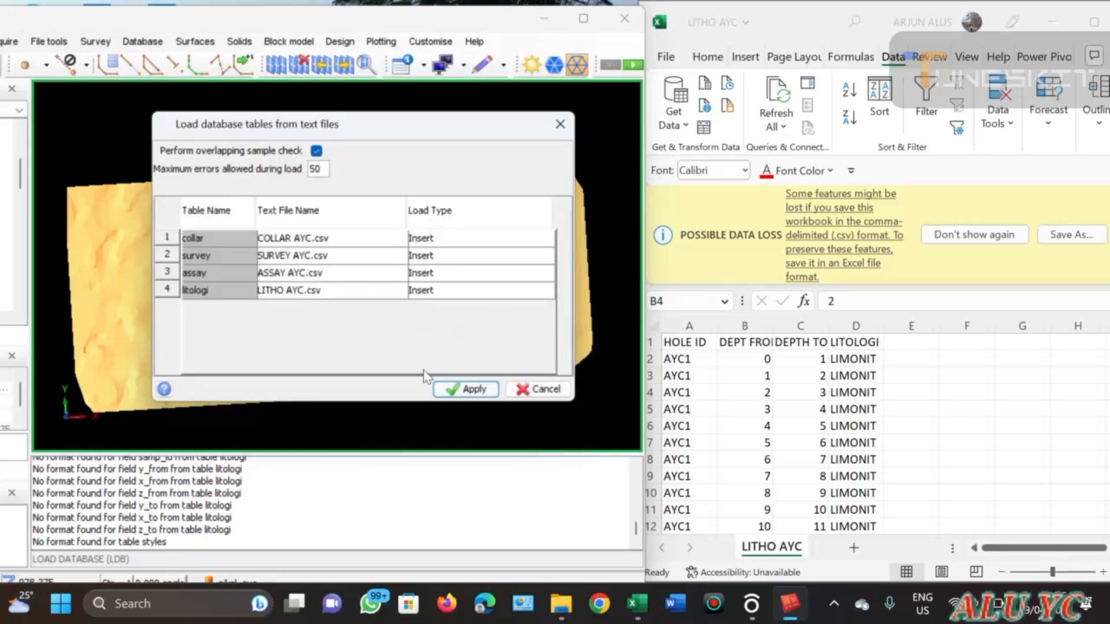
pyautogui.click(466, 389)
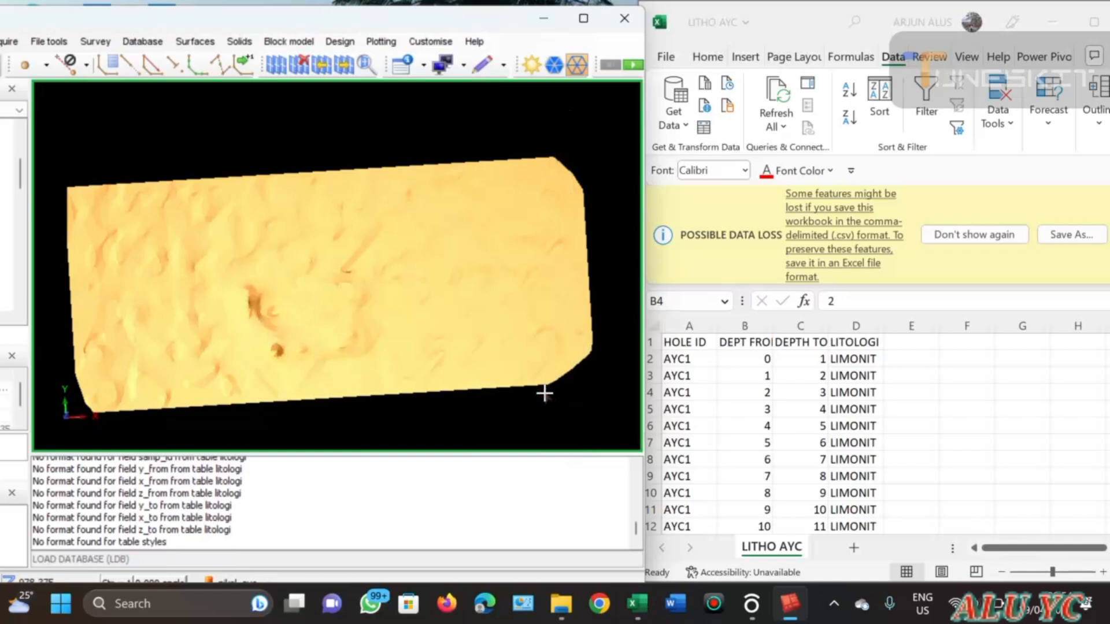
# Examine the warnings and the inserted and rejected records for the collar and survey tables in the database load report
pyautogui.click(583, 19)
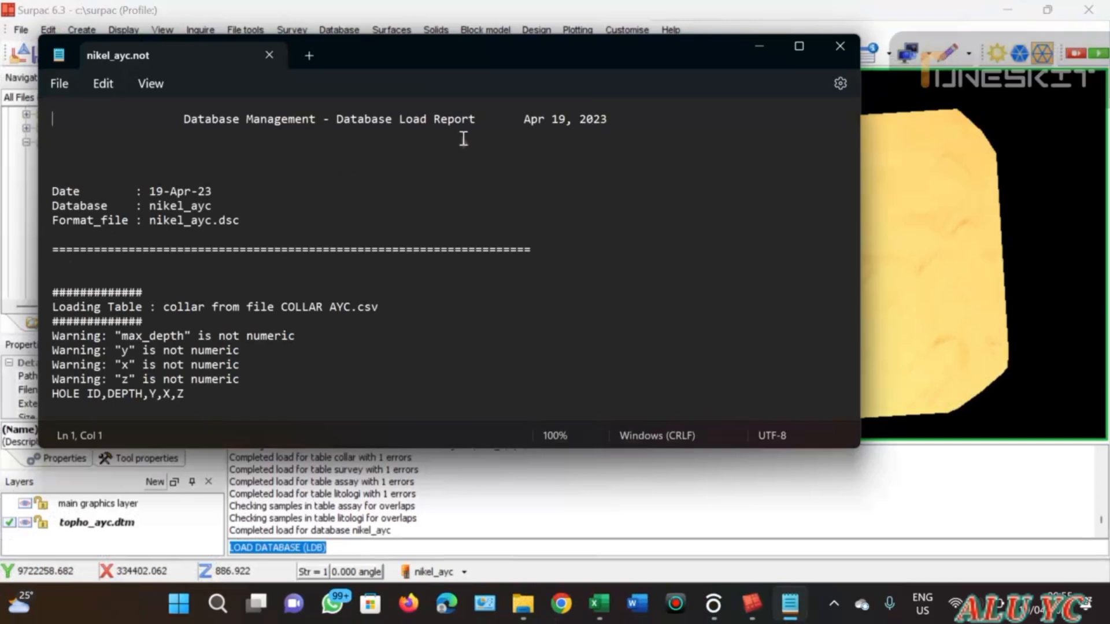
pyautogui.moveTo(492, 47); pyautogui.dragTo(603, 45)
pyautogui.scroll(-1, 448, 293)
pyautogui.scroll(-4, 435, 290)
pyautogui.scroll(5, 436, 289)
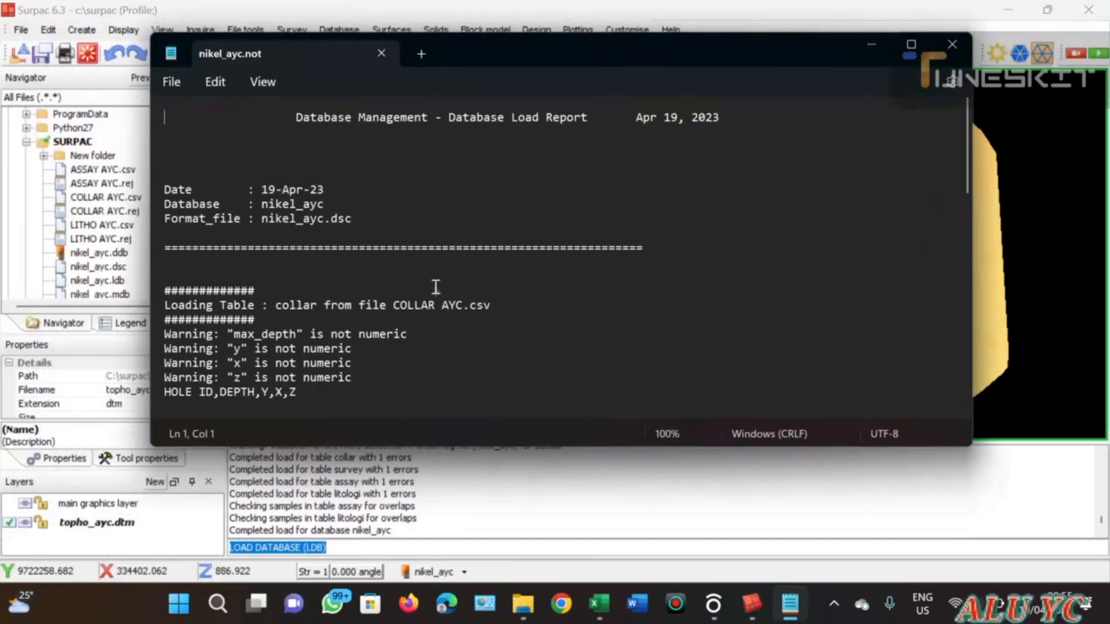
pyautogui.scroll(-3, 287, 261)
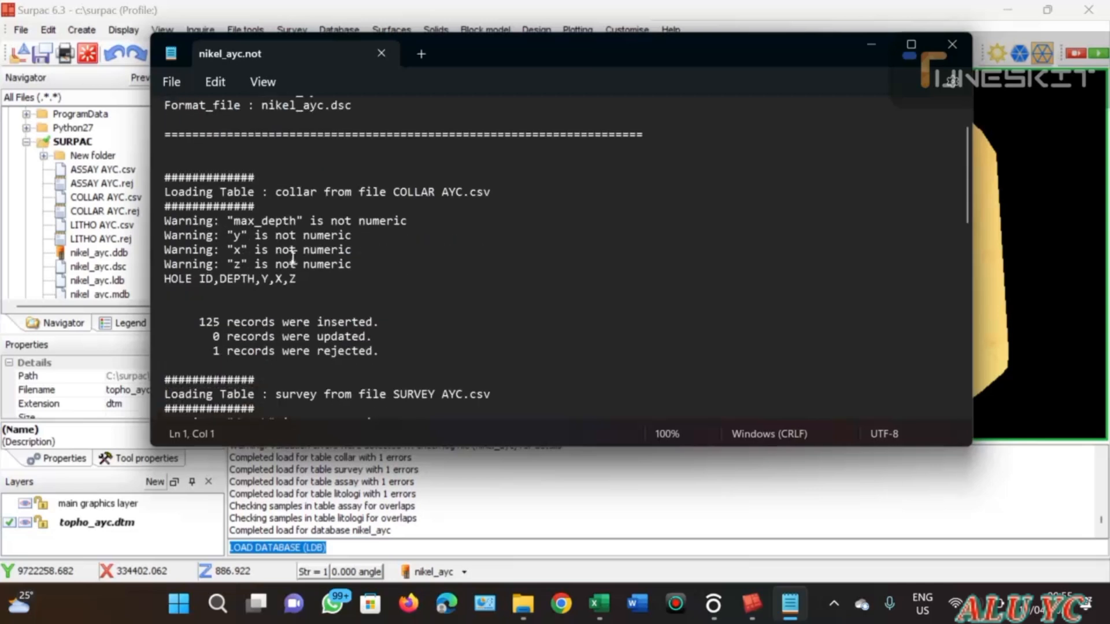
pyautogui.scroll(-5, 289, 262)
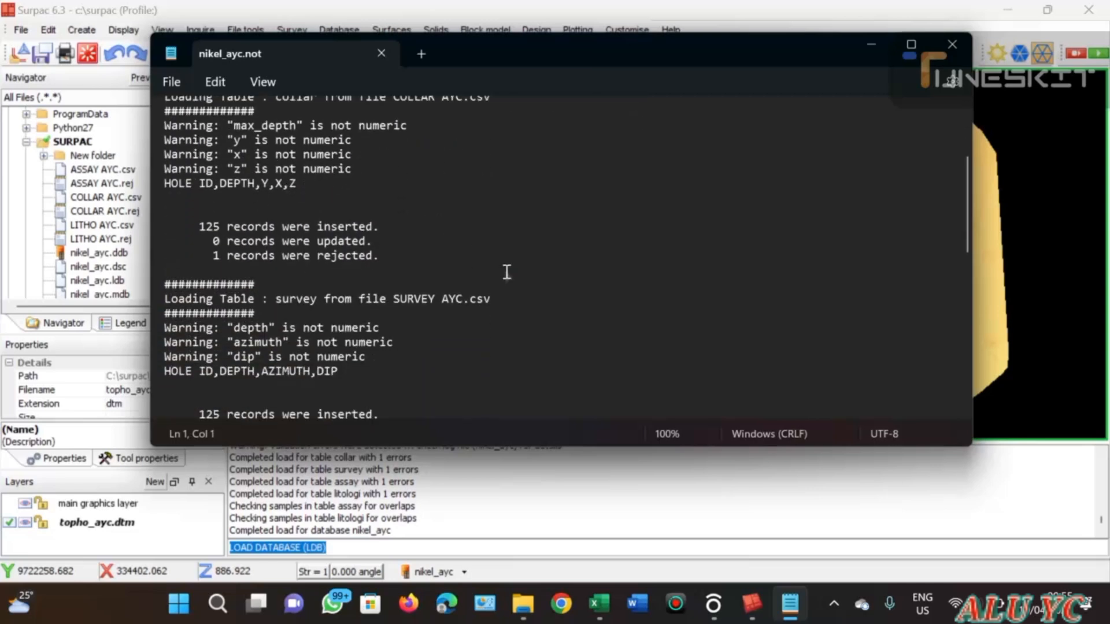
pyautogui.scroll(3, 213, 208)
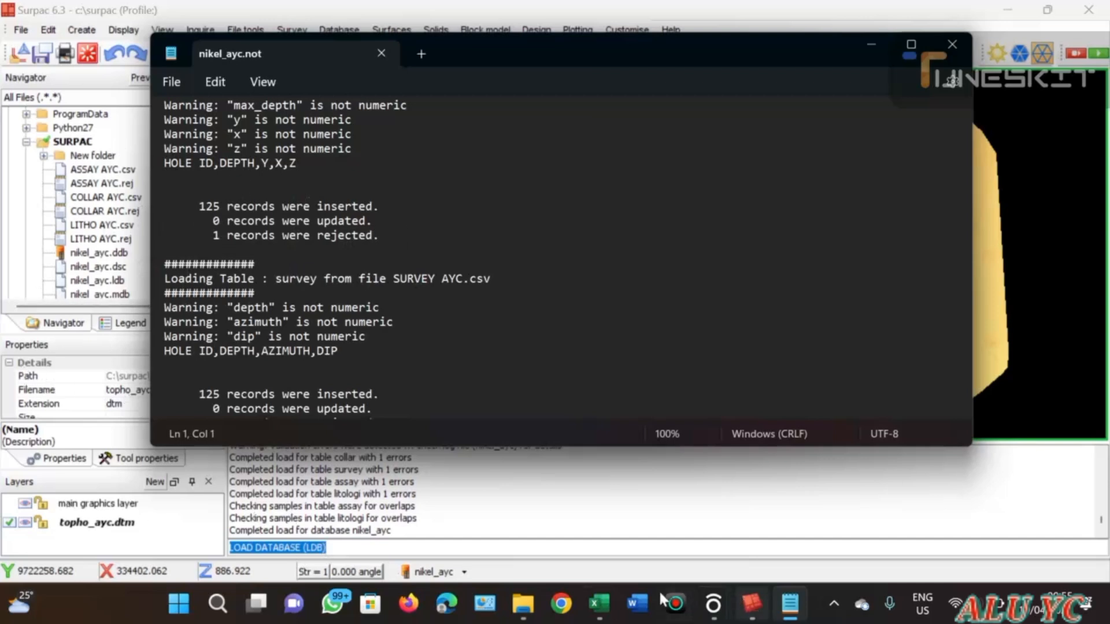
# Compare the COLLAR AYC workbook's header row with the rejected collar record in the load report, and minimise both windows
pyautogui.moveTo(598, 604)
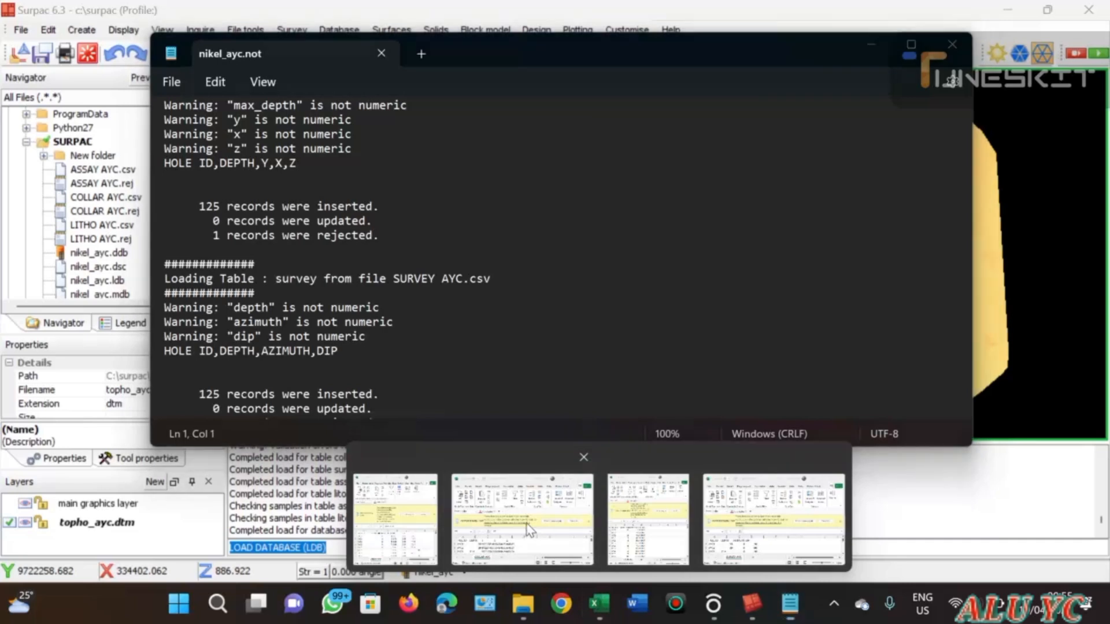
pyautogui.click(527, 530)
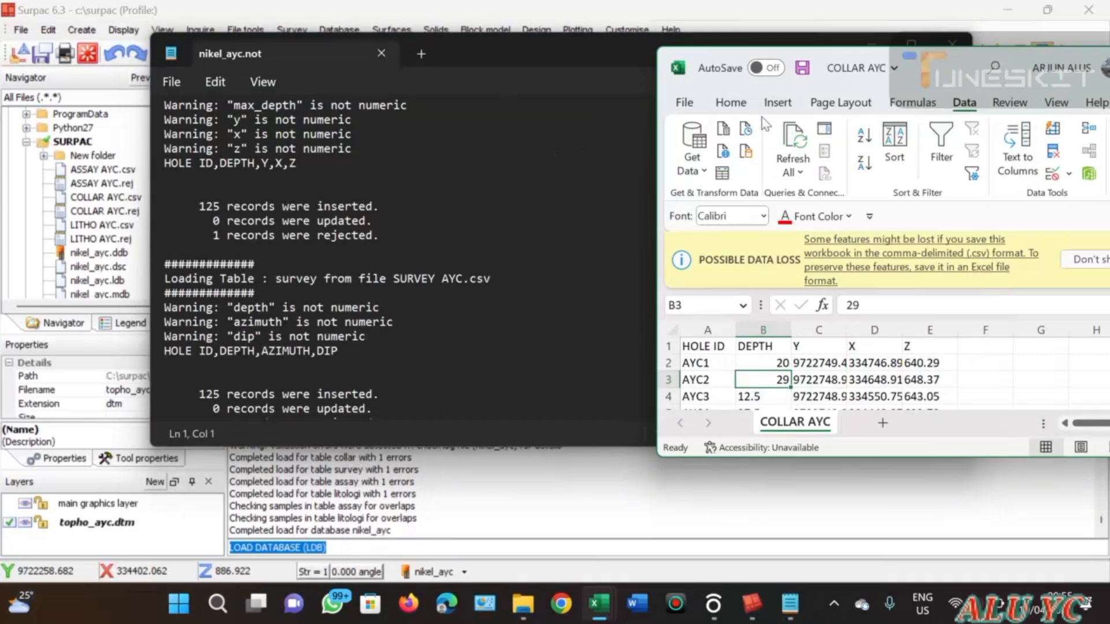
pyautogui.moveTo(951, 75); pyautogui.dragTo(763, 133)
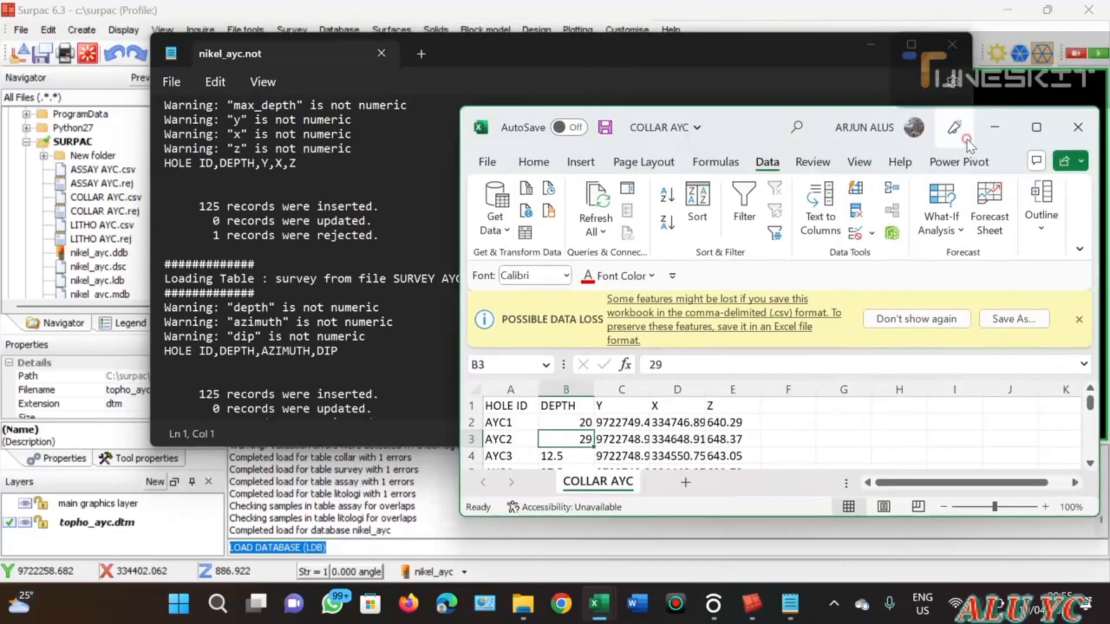
pyautogui.click(995, 133)
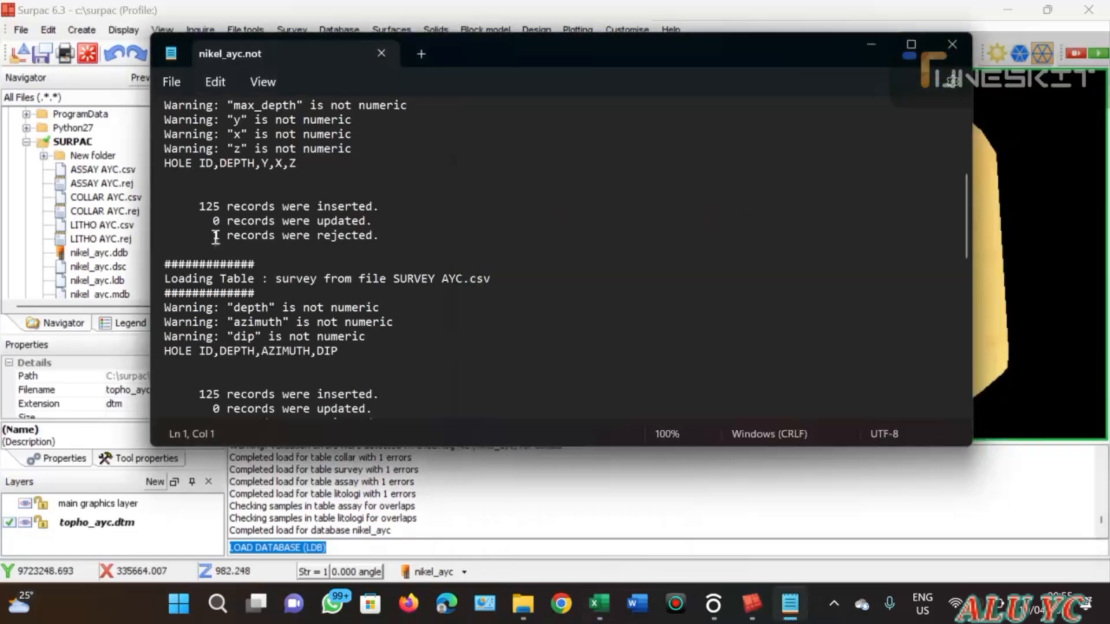
pyautogui.scroll(-2, 250, 377)
pyautogui.scroll(5, 317, 235)
pyautogui.scroll(3, 317, 234)
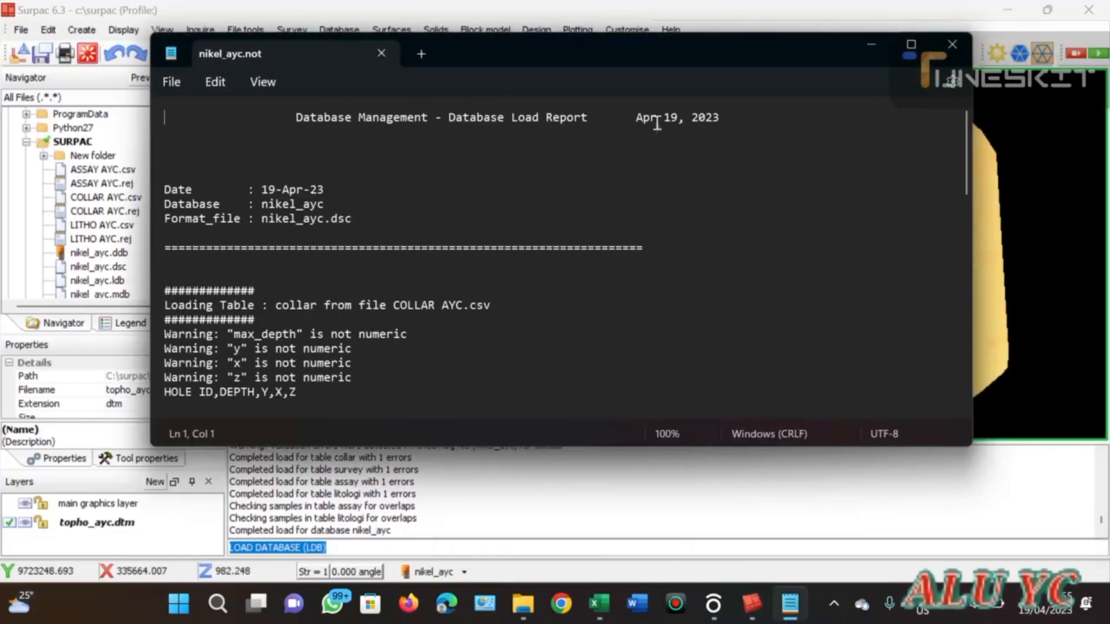
pyautogui.click(873, 46)
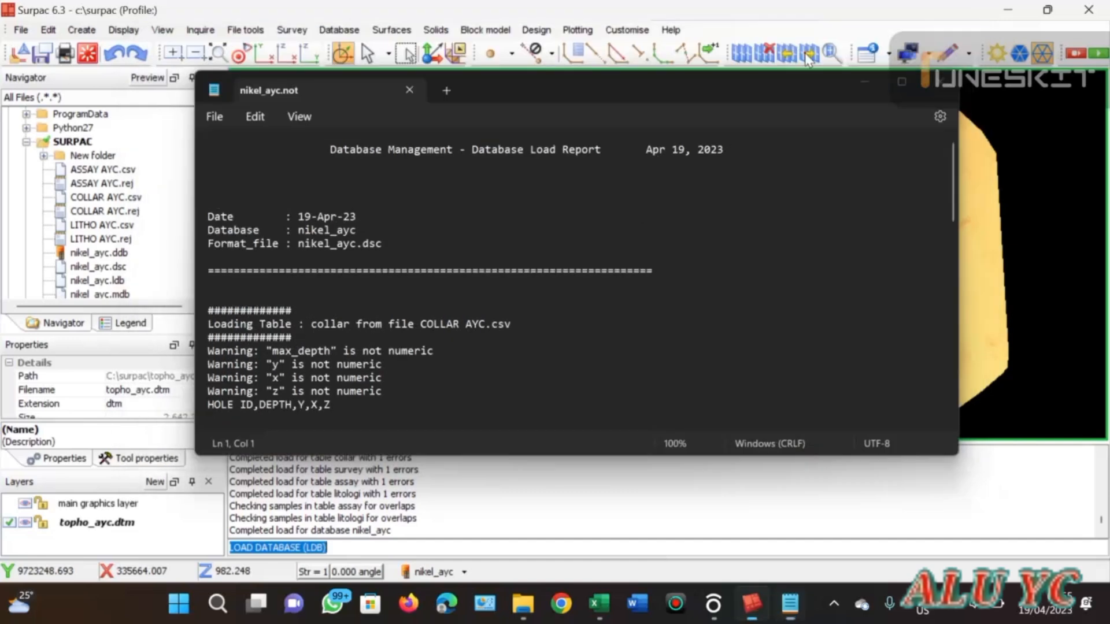
pyautogui.scroll(2, 630, 282)
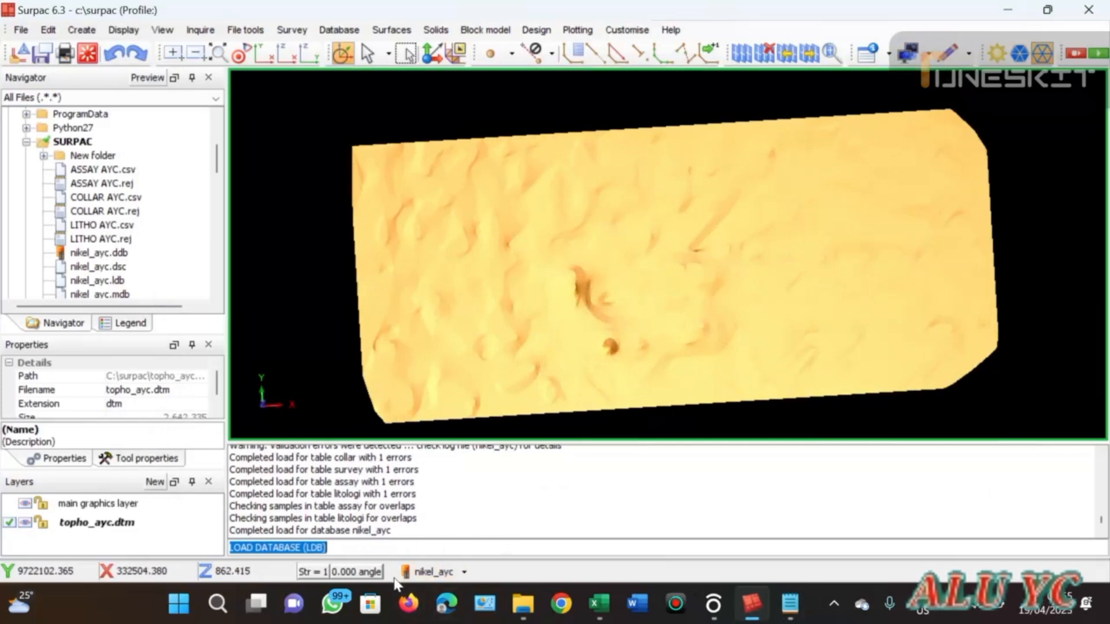
# Open the drillhole display styles of nikel_ayc and get the field codes for the litology table's litology field
pyautogui.click(443, 575)
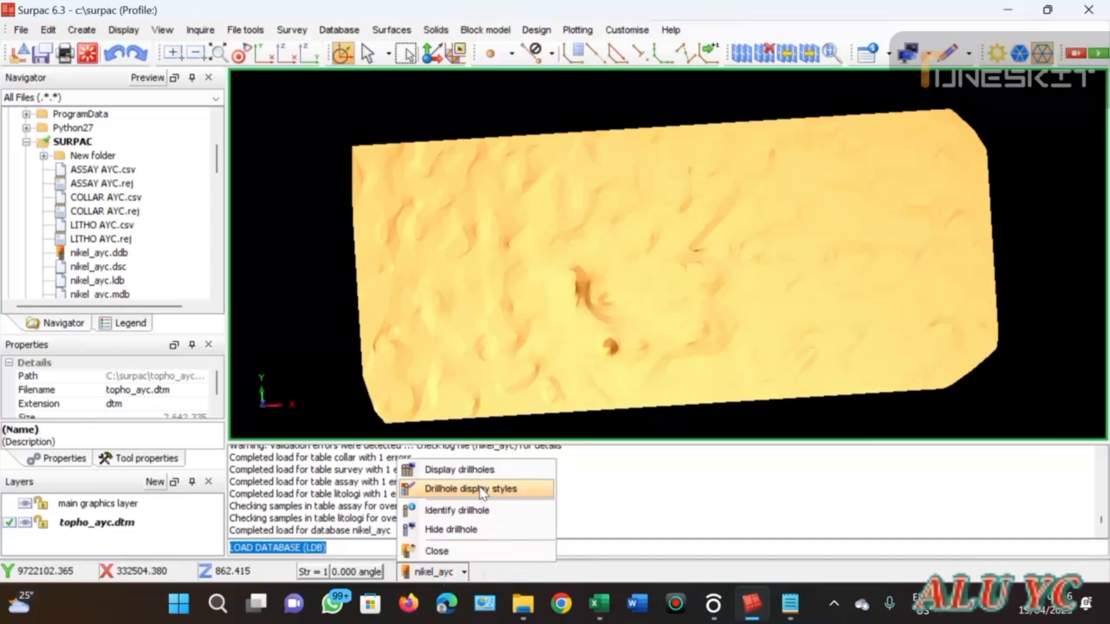
pyautogui.click(482, 491)
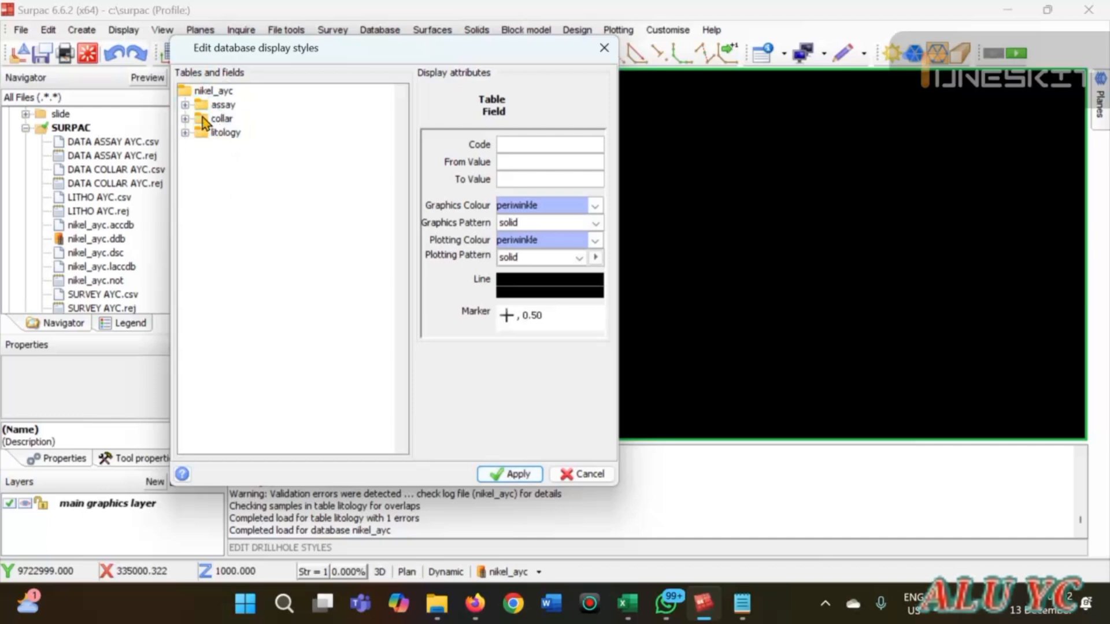
pyautogui.click(185, 133)
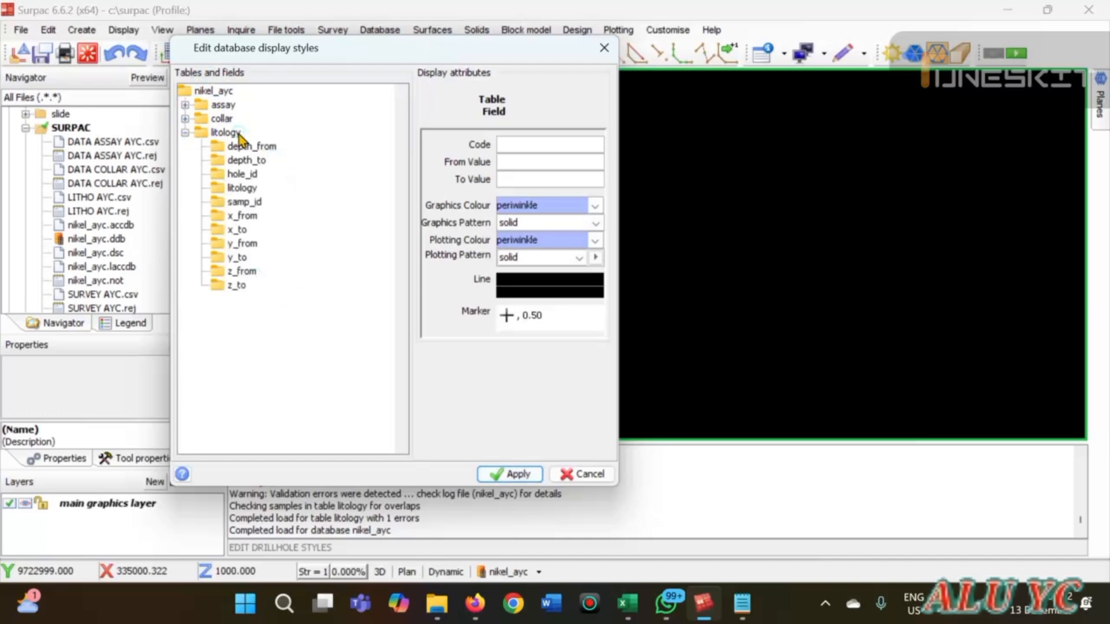
pyautogui.rightClick(229, 194)
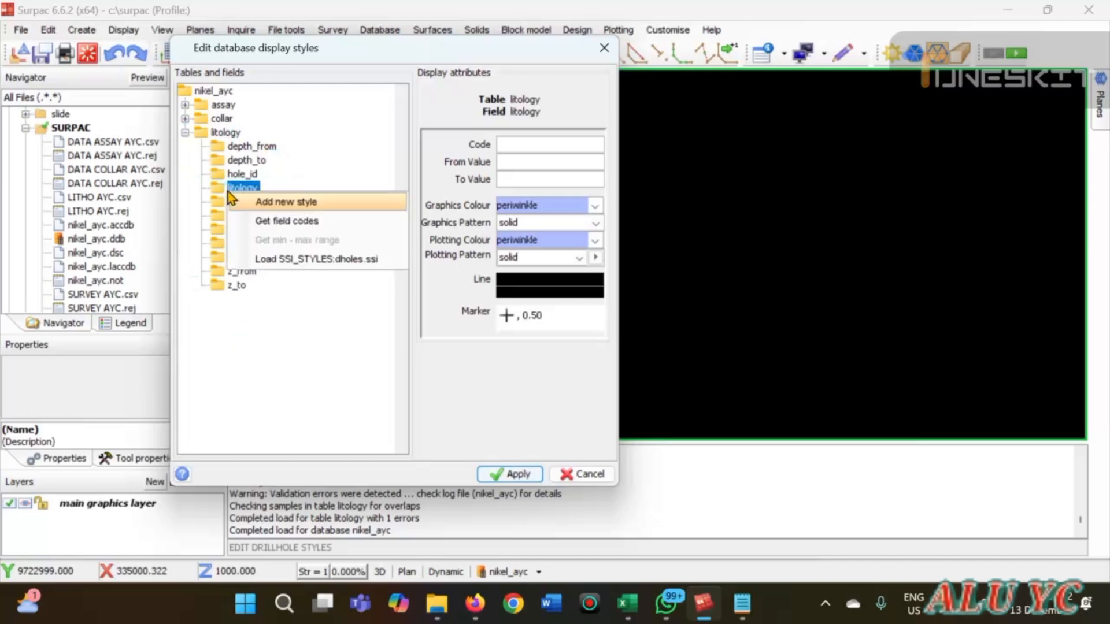
pyautogui.click(283, 220)
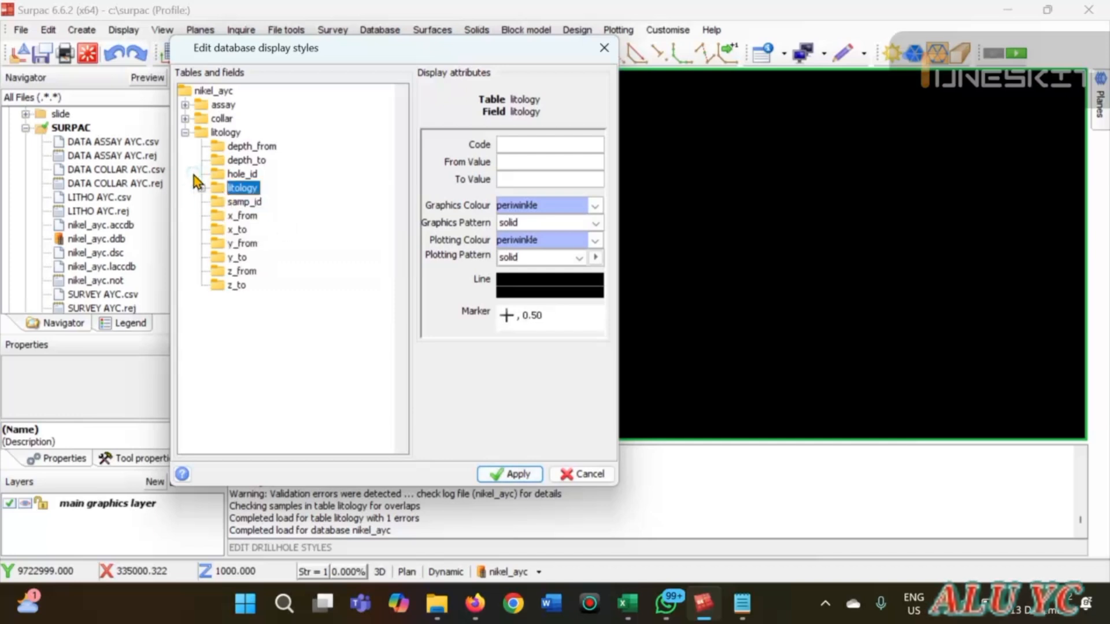
pyautogui.click(201, 188)
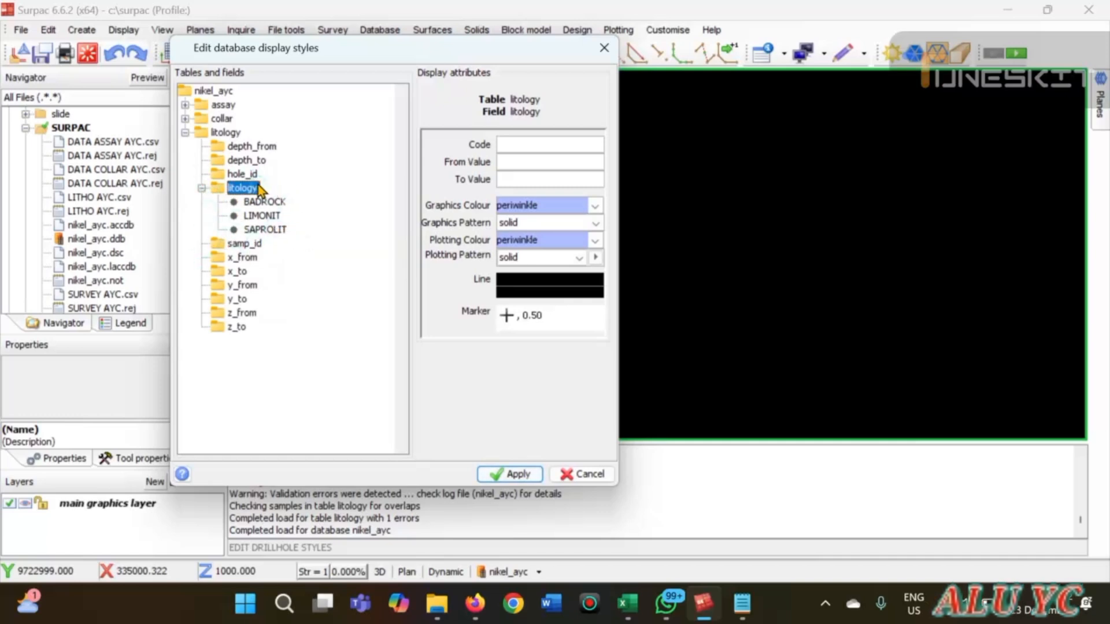
# Set both the graphics colour and the plotting colour of the SAPROLIT code to blue, r=0.0 g=0.2 b=1.0
pyautogui.click(249, 230)
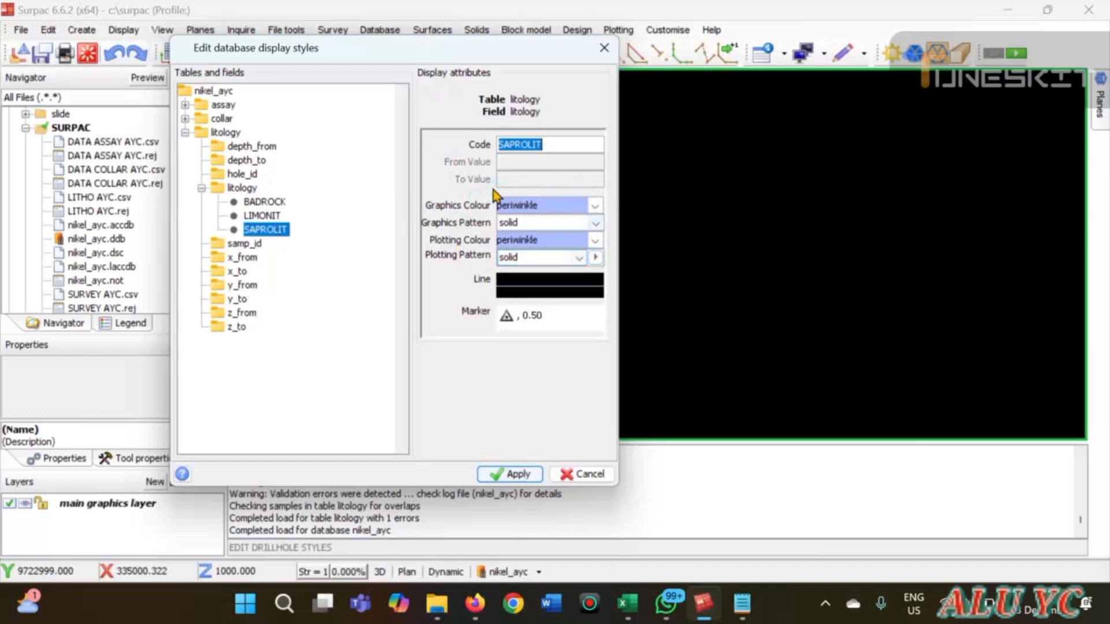
pyautogui.click(594, 206)
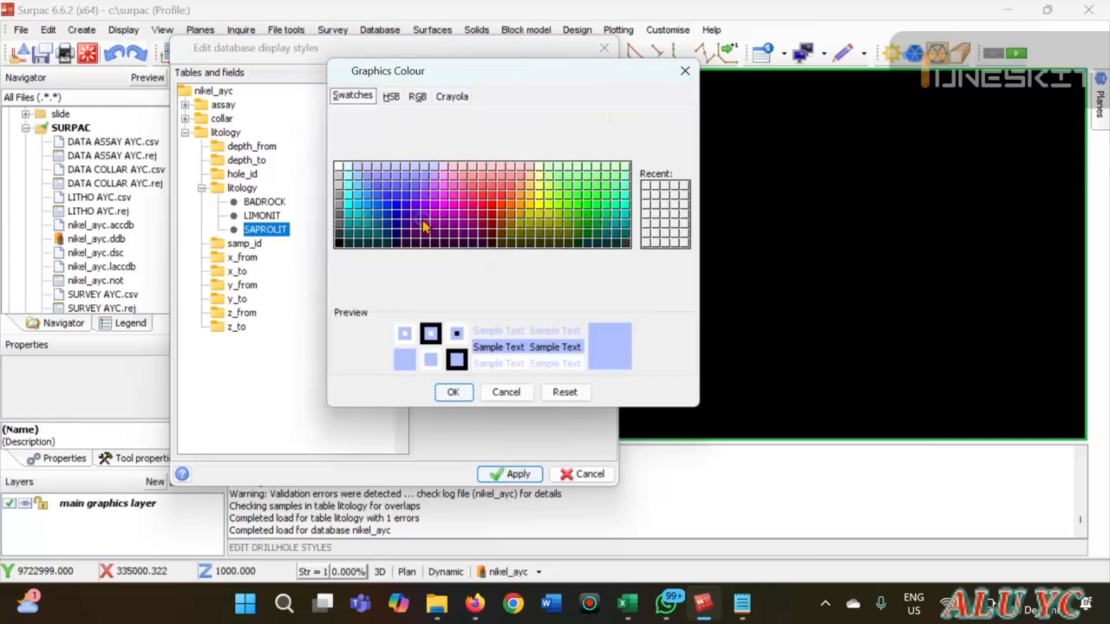
pyautogui.click(389, 209)
pyautogui.click(457, 391)
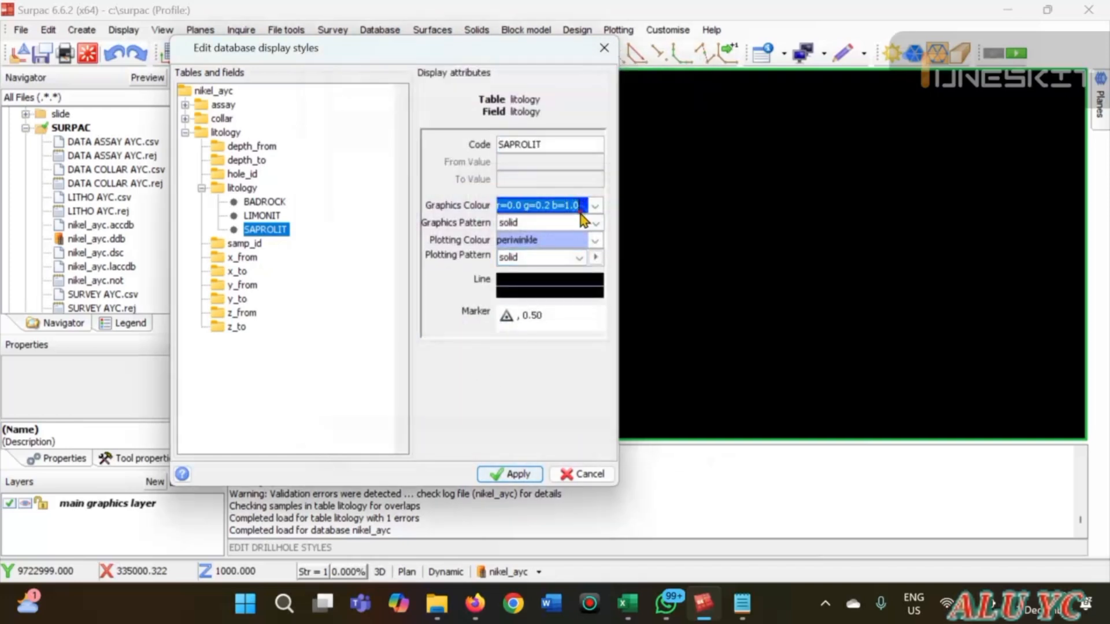
pyautogui.click(562, 238)
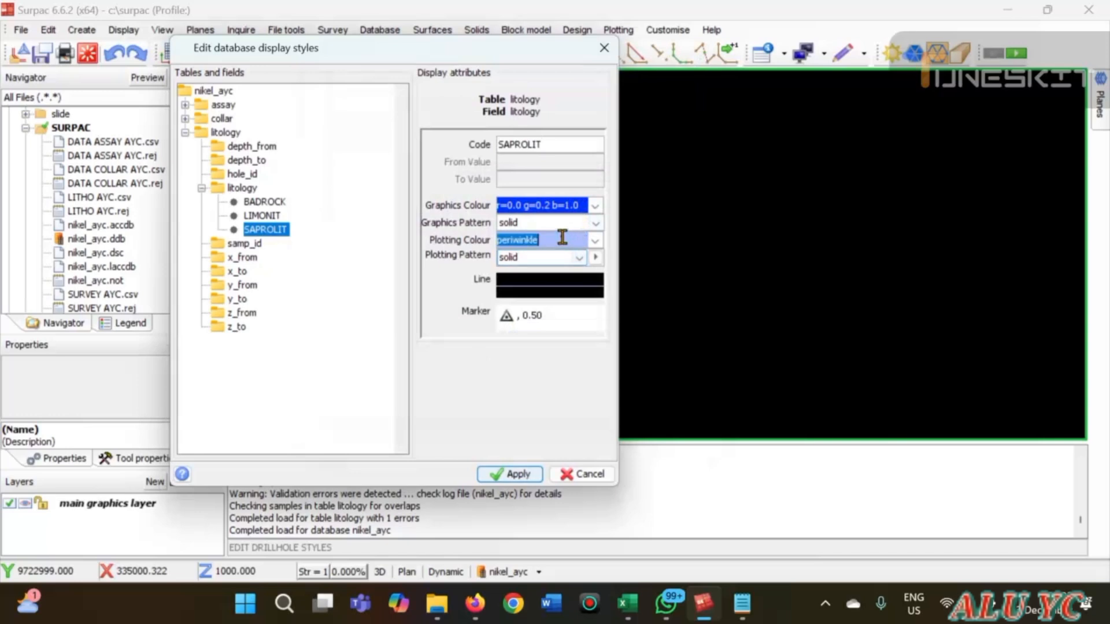
pyautogui.write('r=0.0 g=0.2 b=1.0')
pyautogui.click(336, 298)
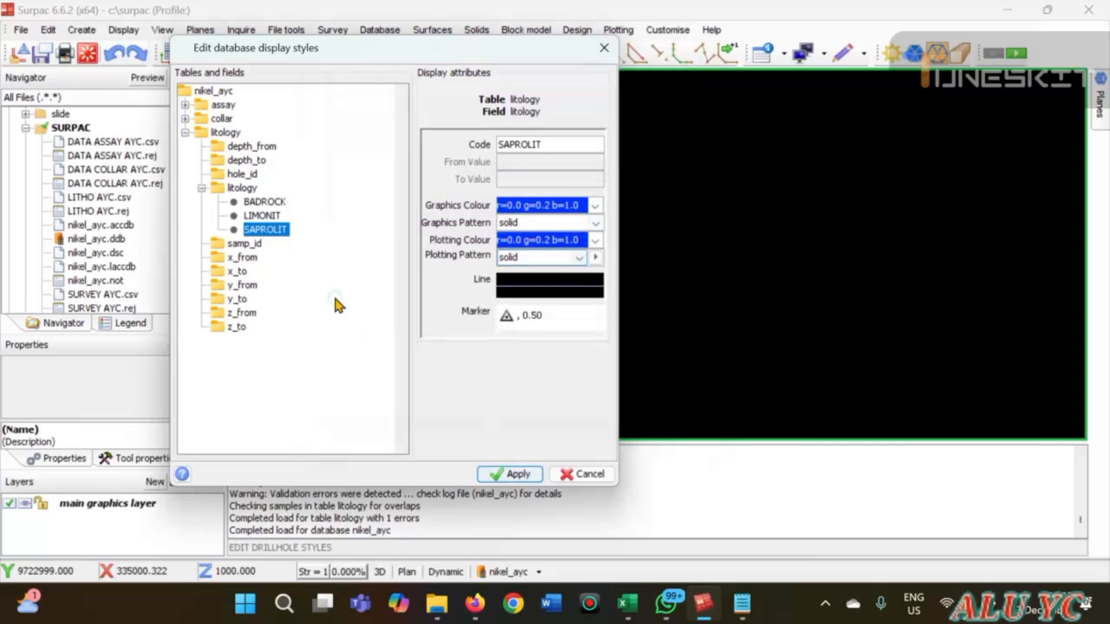
# Set both the graphics colour and the plotting colour of the LIMONIT code to red
pyautogui.click(261, 217)
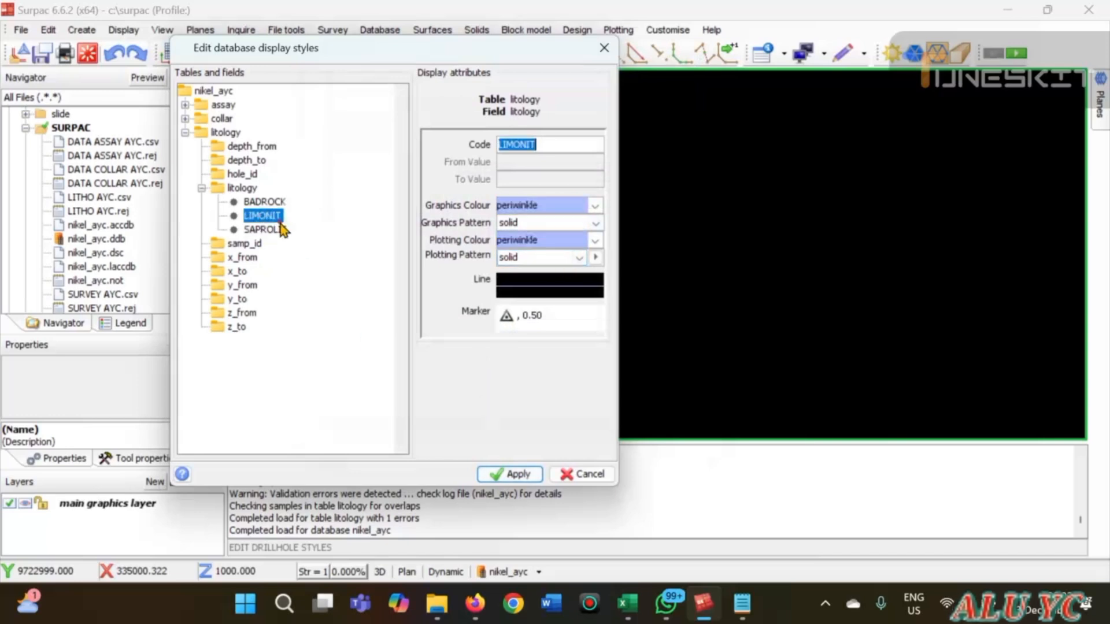
pyautogui.click(596, 207)
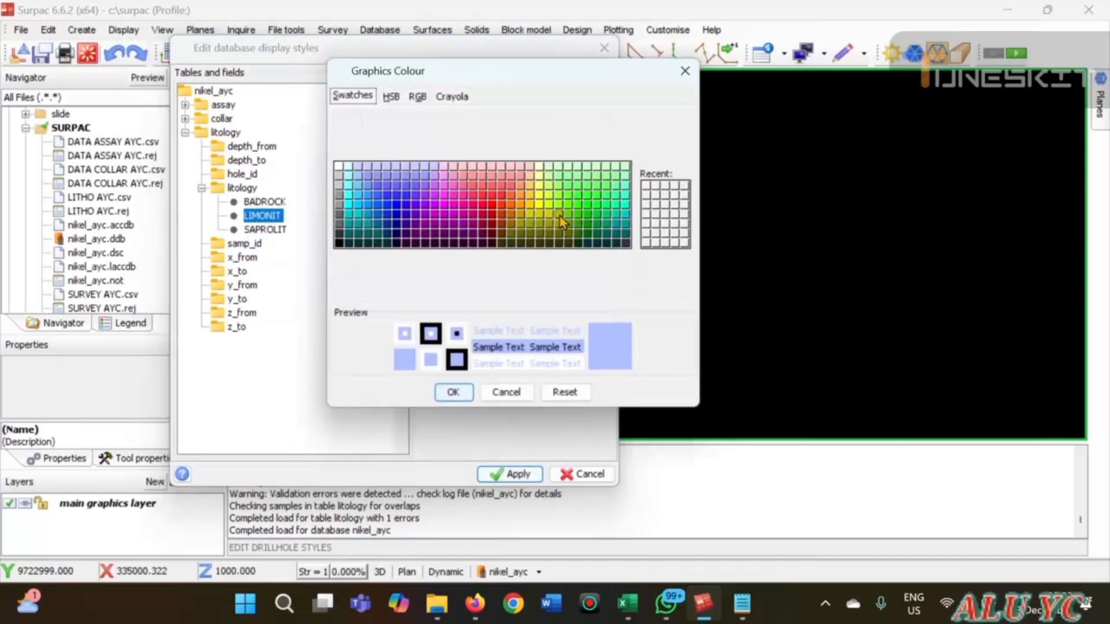
pyautogui.click(491, 207)
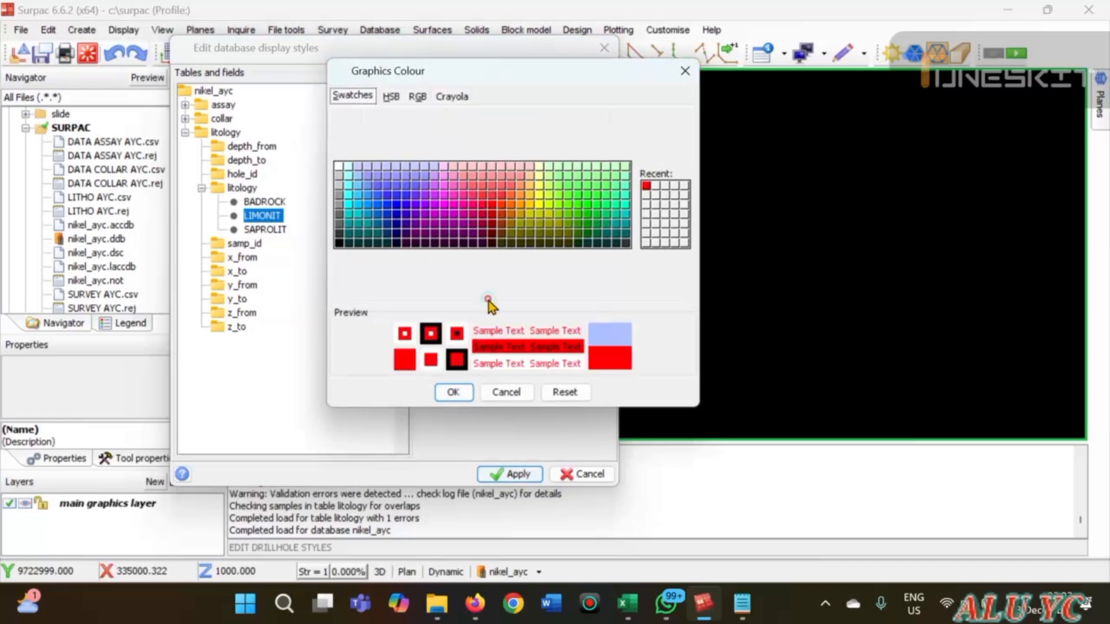
pyautogui.click(449, 395)
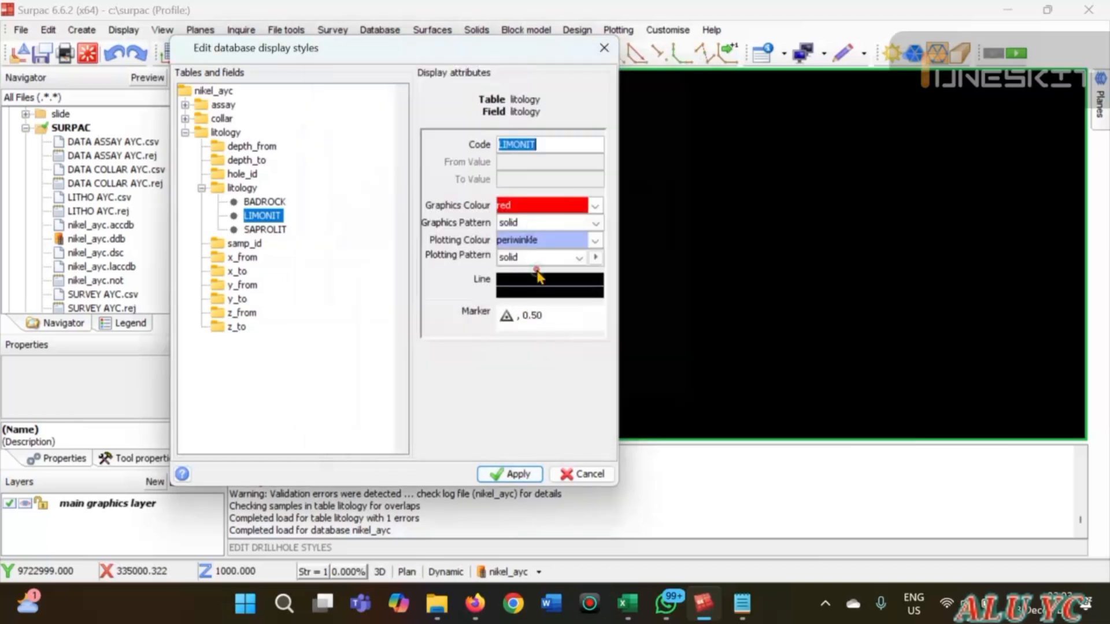
pyautogui.click(532, 204)
pyautogui.hotkey('ctrl', 'c')
pyautogui.click(549, 239)
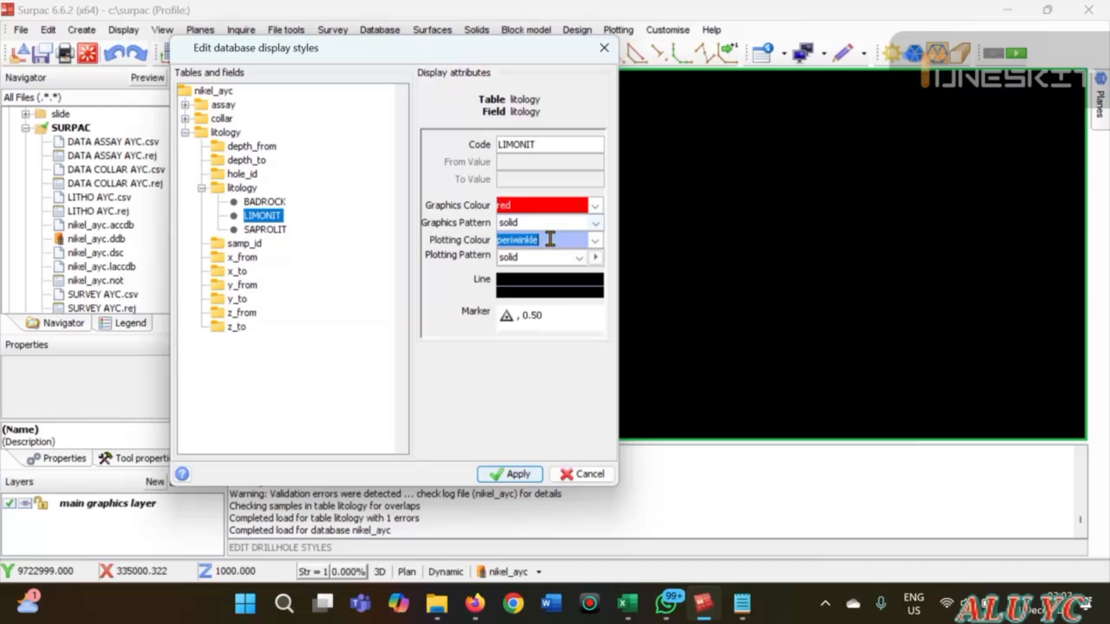
pyautogui.hotkey('ctrl', 'v')
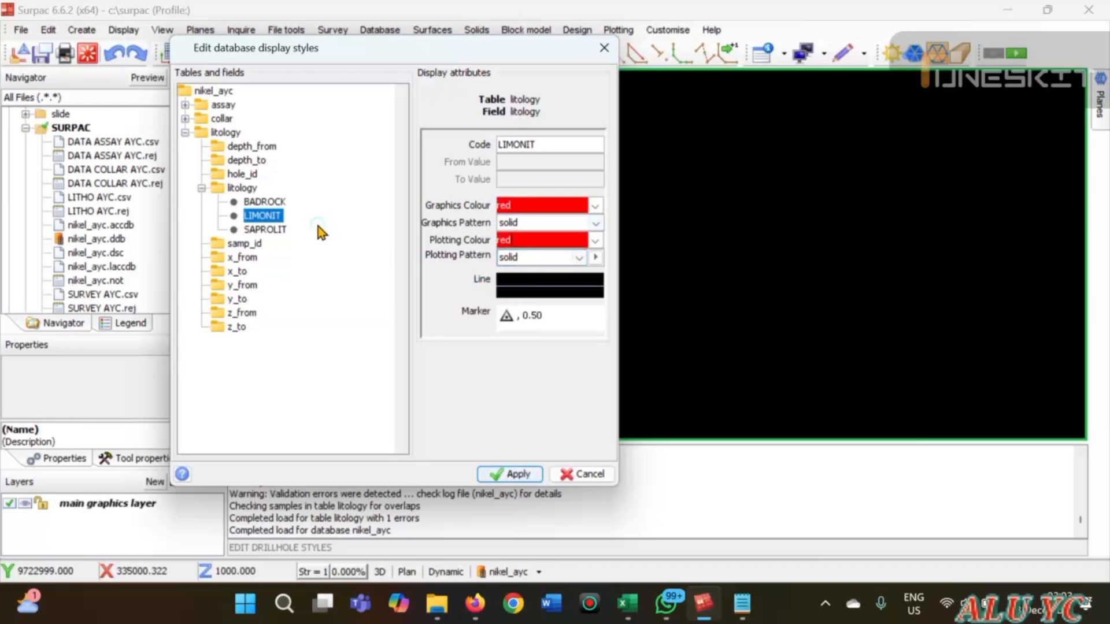
# Set both the graphics colour and the plotting colour of the BADROCK code to yellow
pyautogui.click(255, 202)
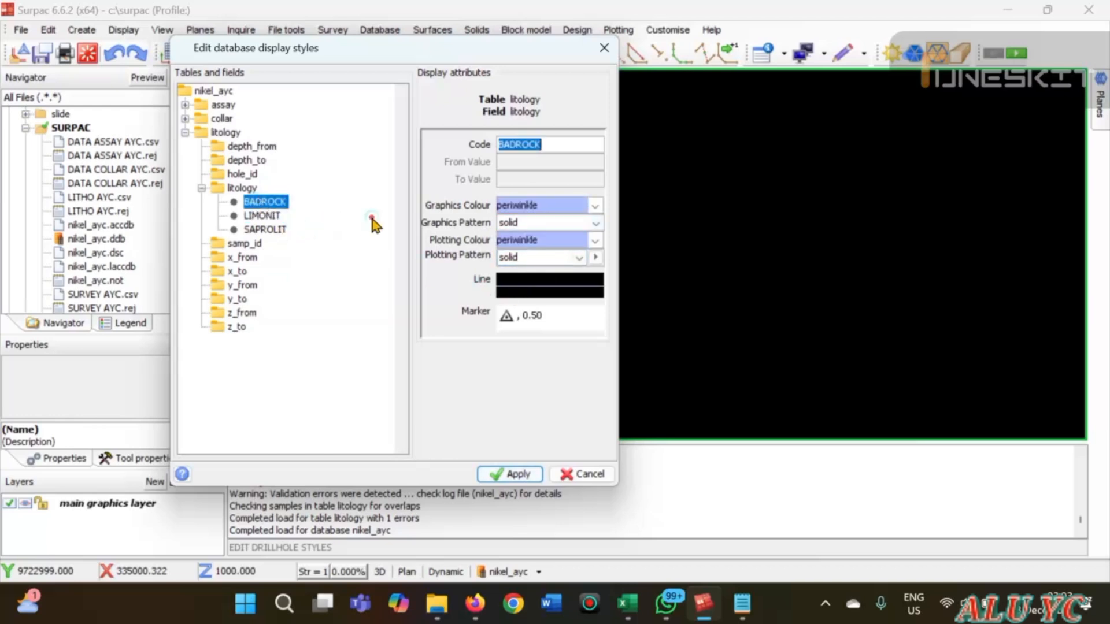
pyautogui.click(594, 206)
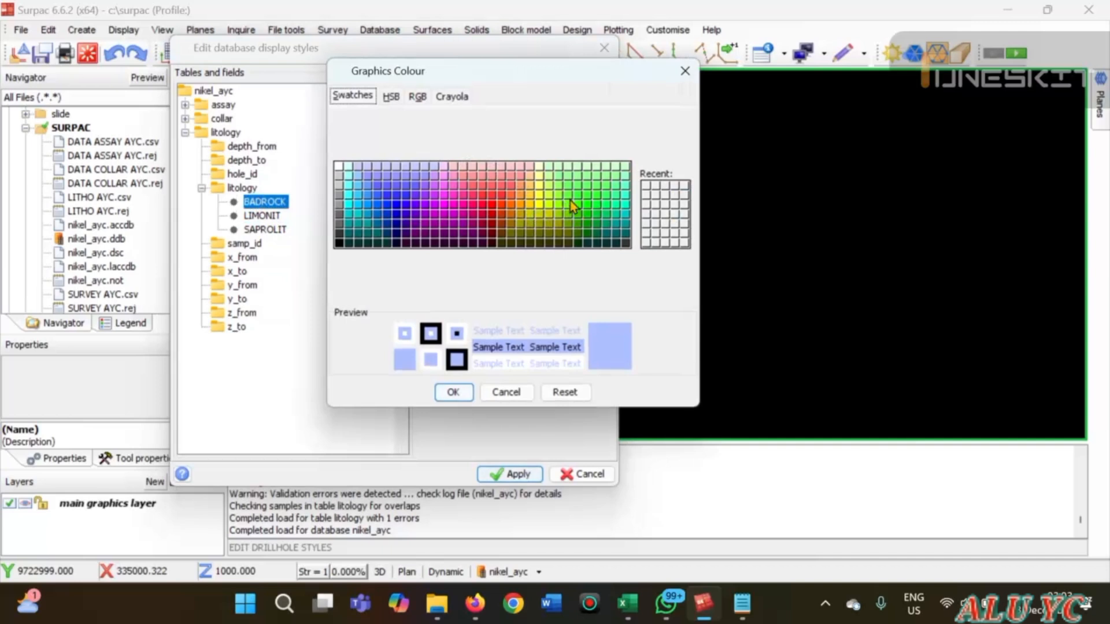
pyautogui.click(539, 203)
pyautogui.click(453, 391)
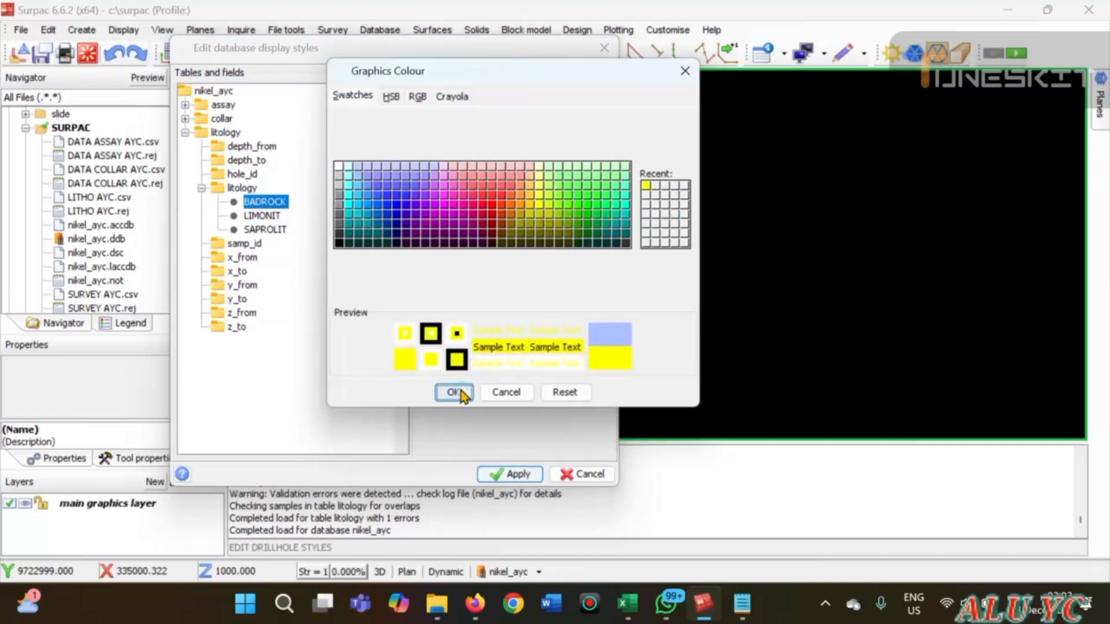
pyautogui.click(537, 210)
pyautogui.click(554, 241)
pyautogui.write('yellow')
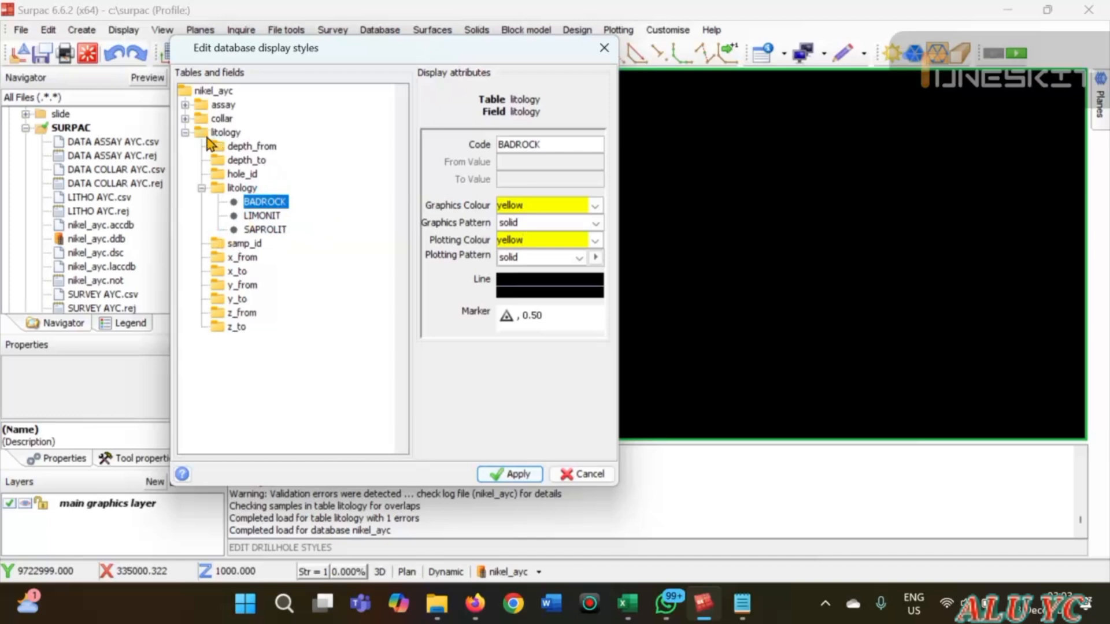
# Get the min-max range for the assay table's ni field four times to create four range styles
pyautogui.click(185, 105)
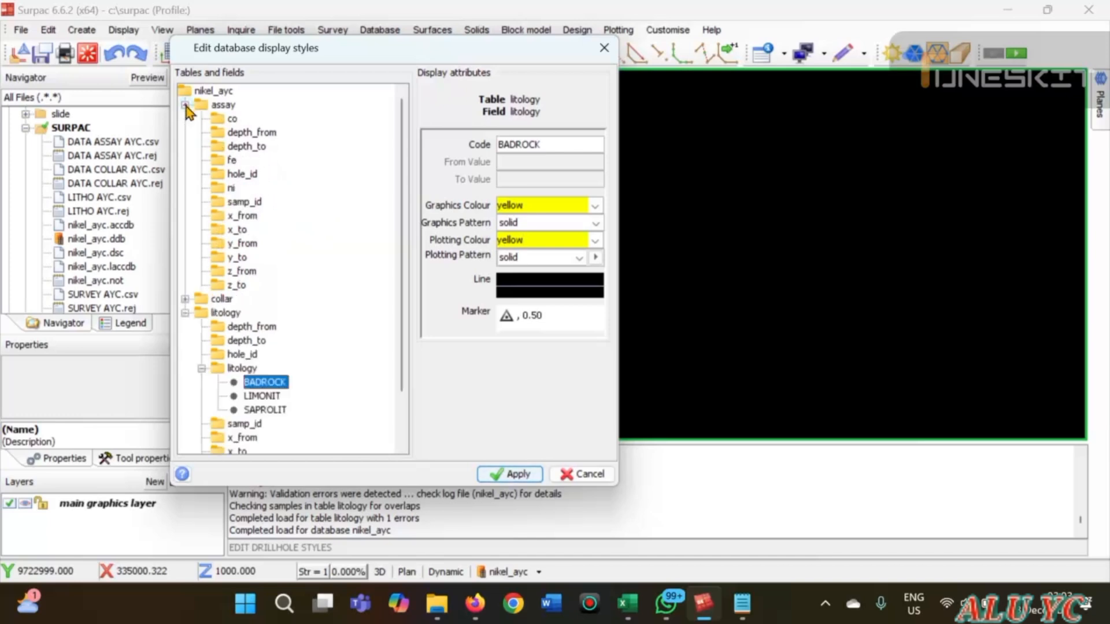
pyautogui.click(230, 188)
pyautogui.rightClick(221, 190)
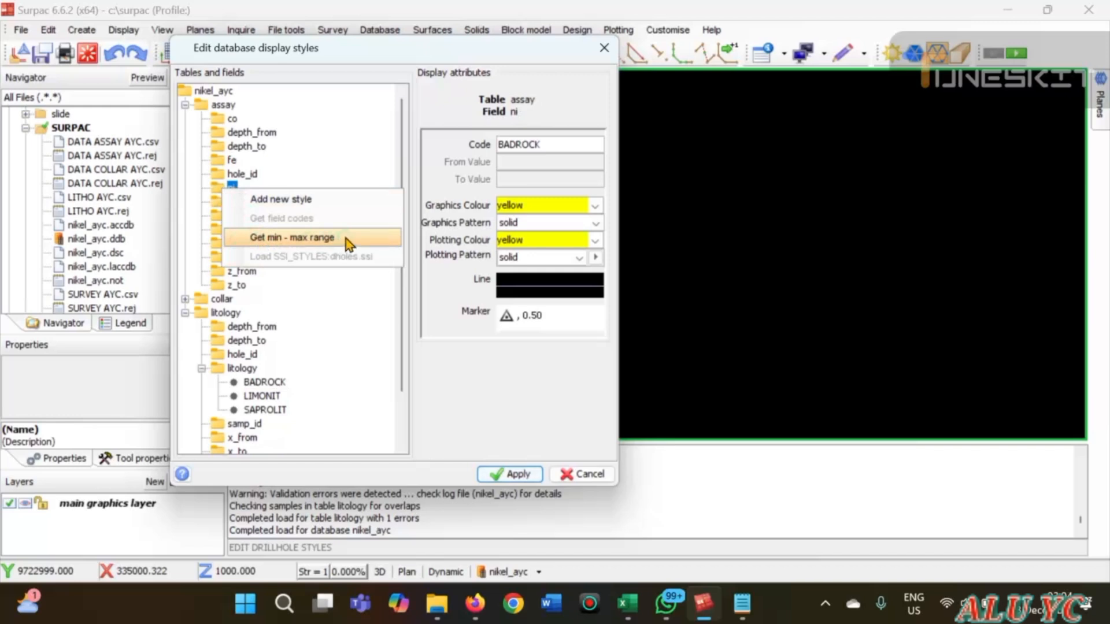
pyautogui.click(290, 238)
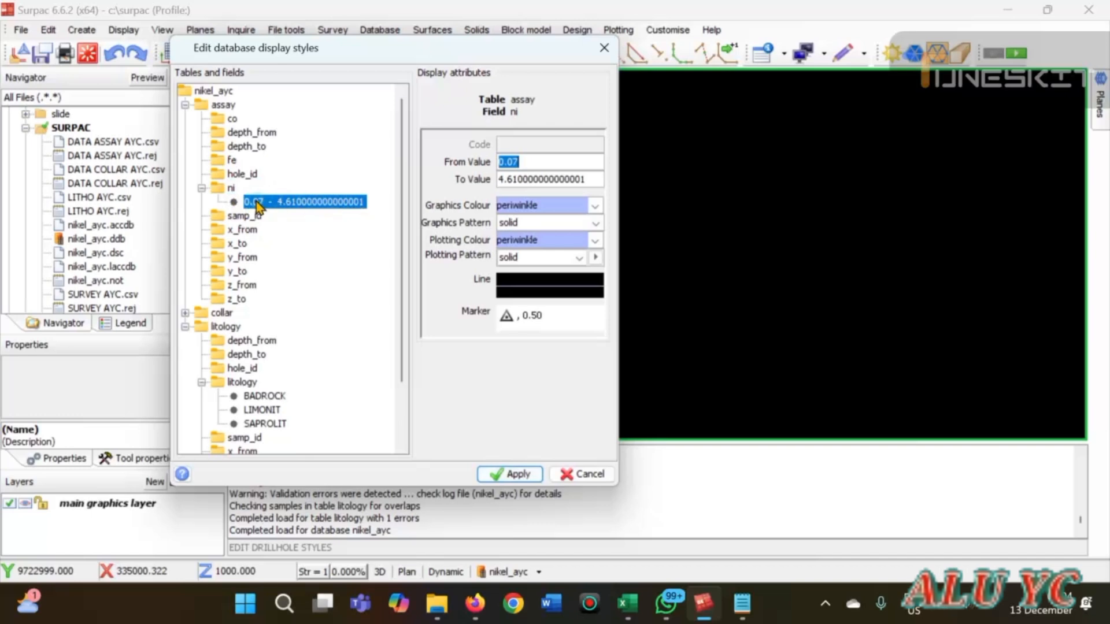
pyautogui.rightClick(223, 189)
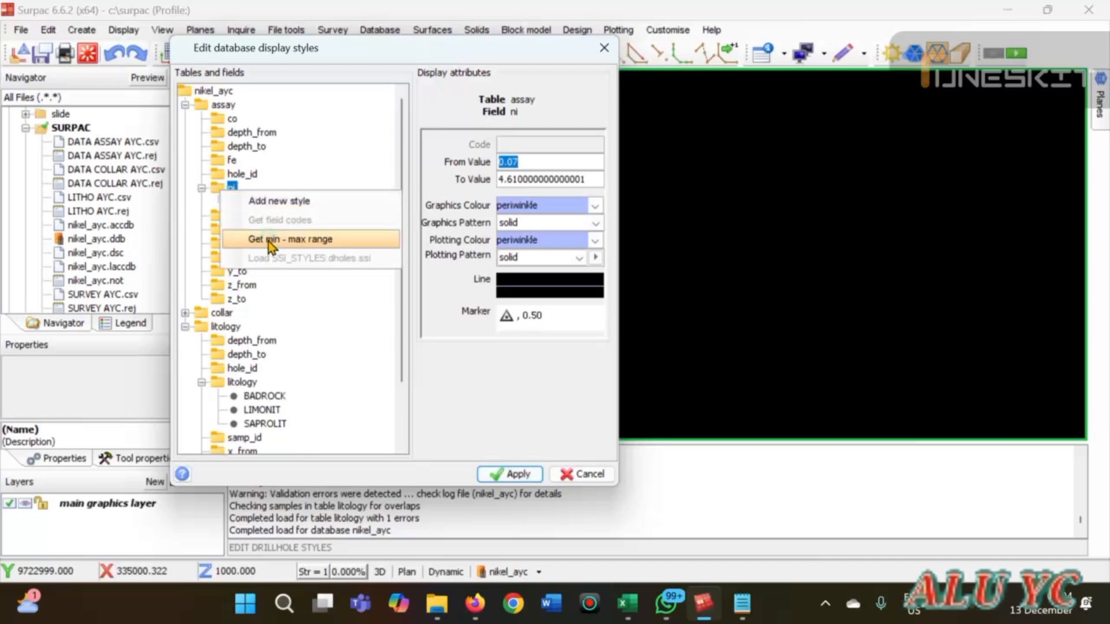
pyautogui.click(268, 241)
pyautogui.rightClick(224, 190)
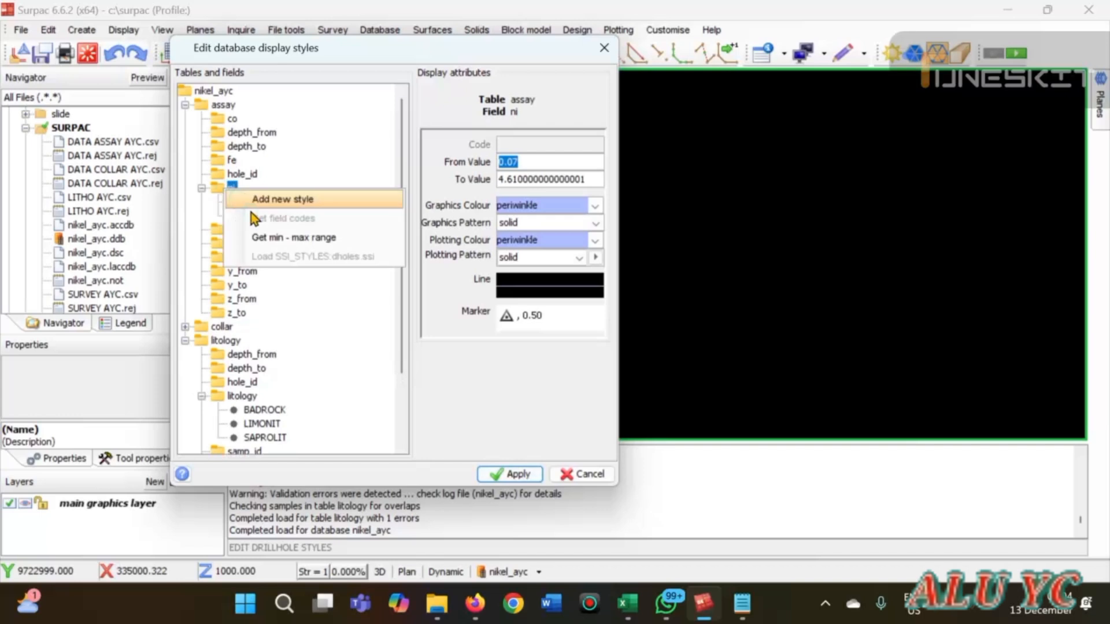
pyautogui.click(262, 232)
pyautogui.rightClick(233, 190)
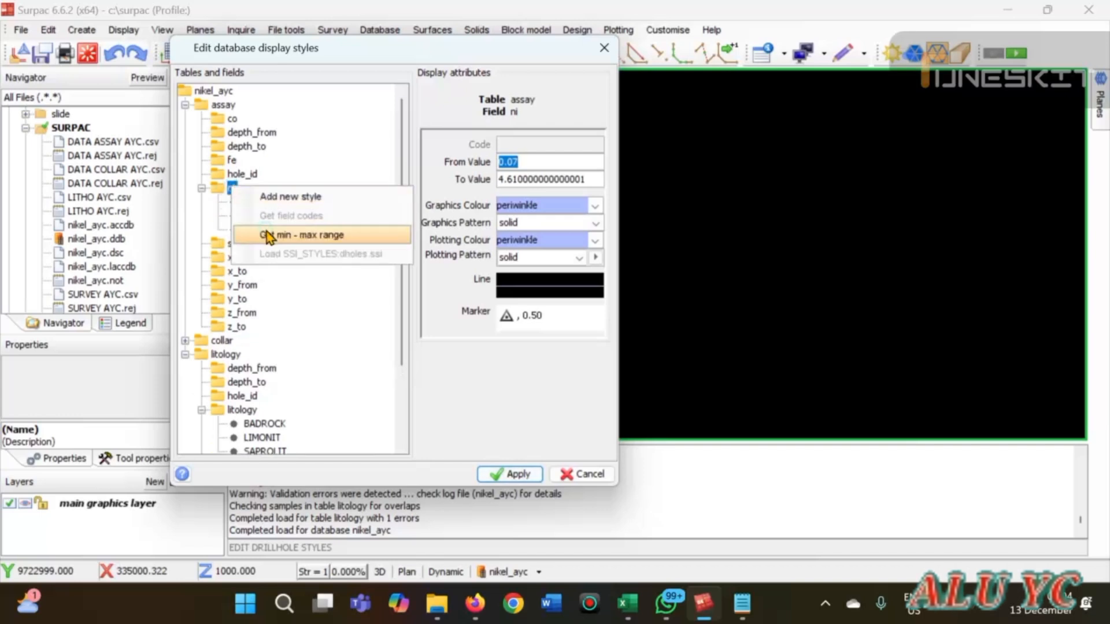
pyautogui.click(266, 232)
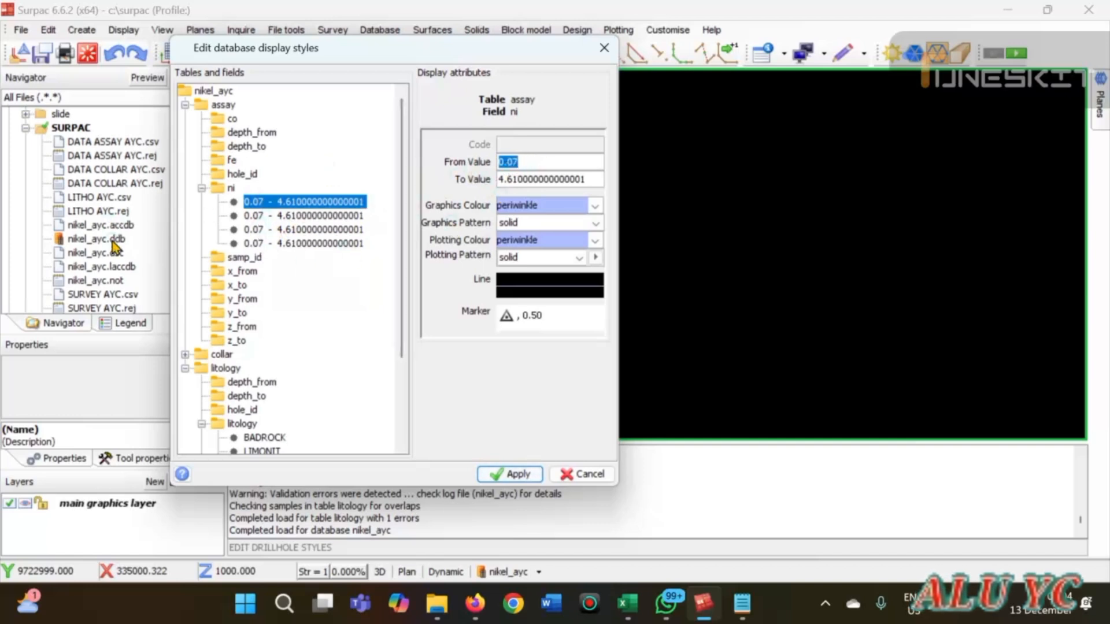
# Set the first ni style's range to 0 to 1 and make its graphics and plotting colours cyan
pyautogui.write('0')
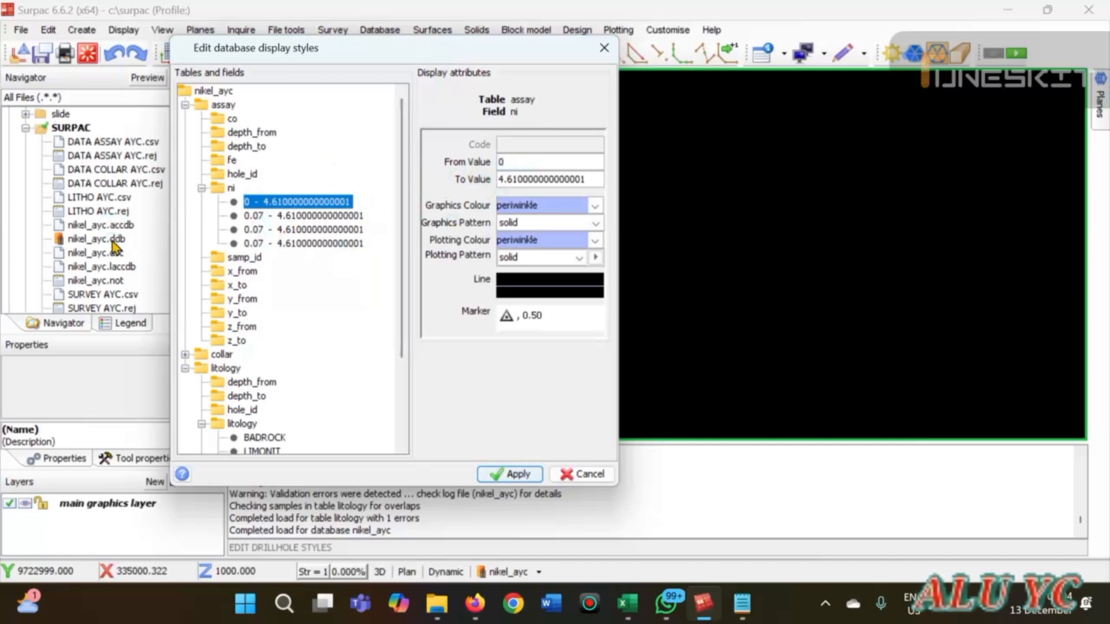
pyautogui.click(535, 181)
pyautogui.write('1')
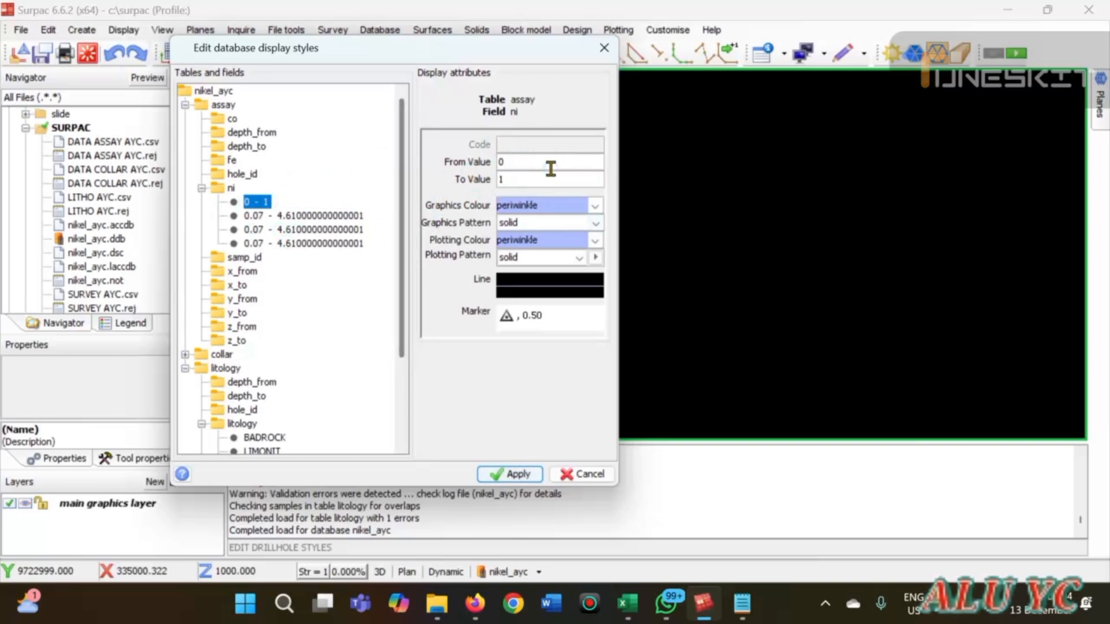
pyautogui.click(595, 206)
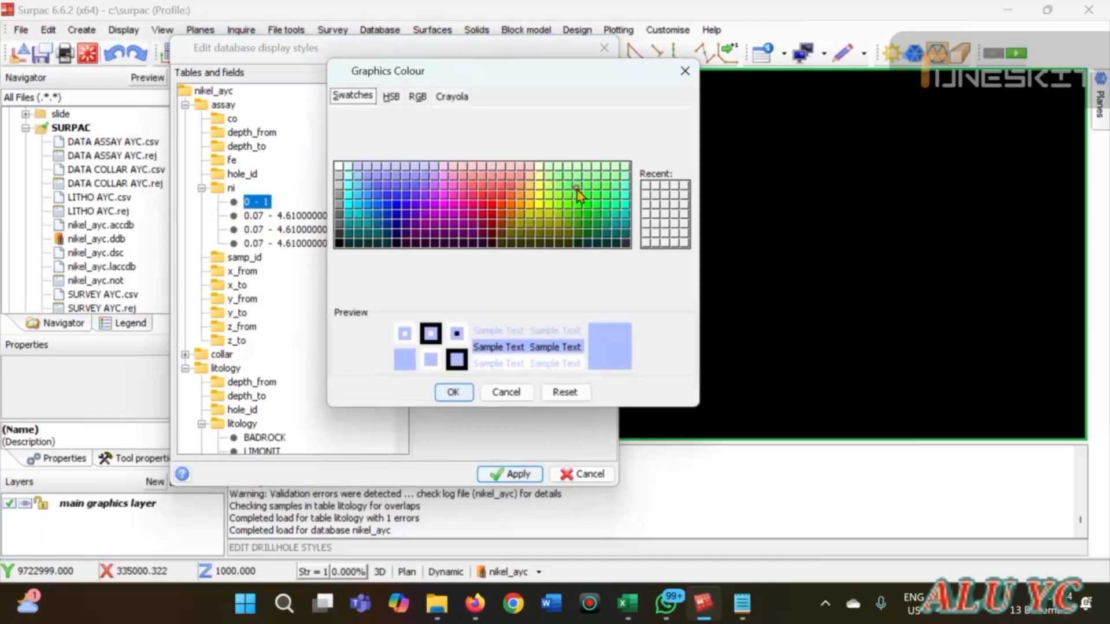
pyautogui.click(348, 206)
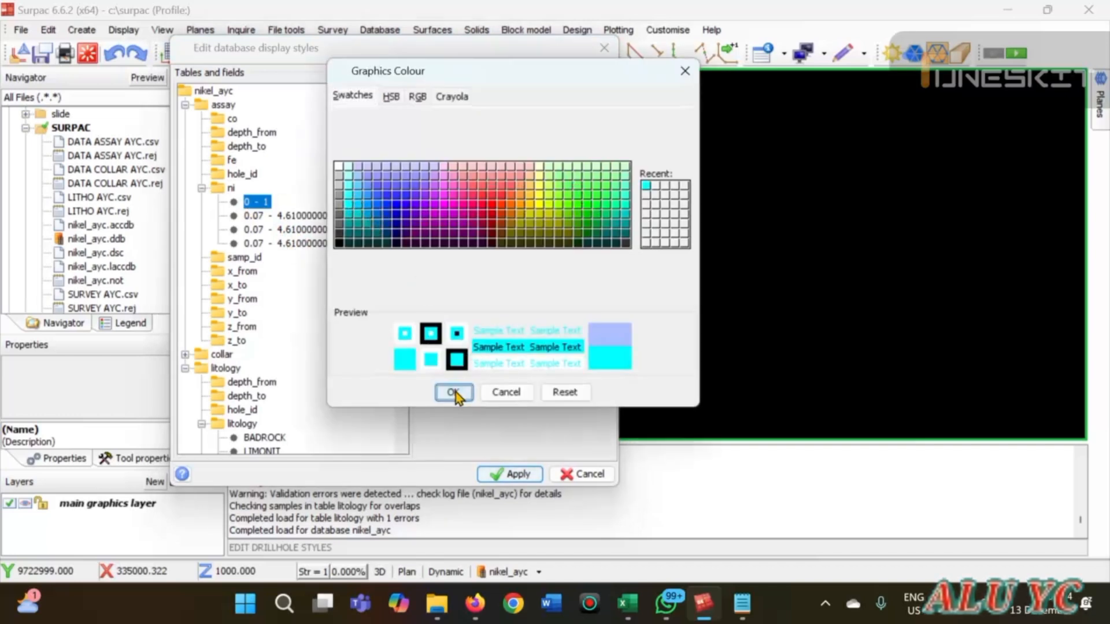
pyautogui.click(457, 392)
pyautogui.click(553, 209)
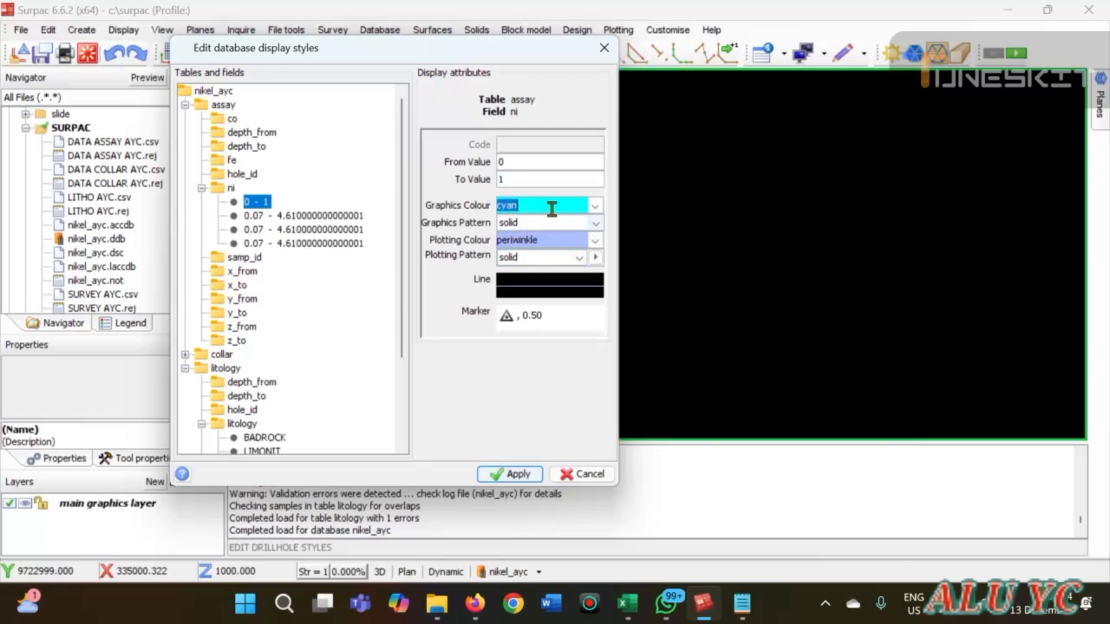
pyautogui.click(546, 240)
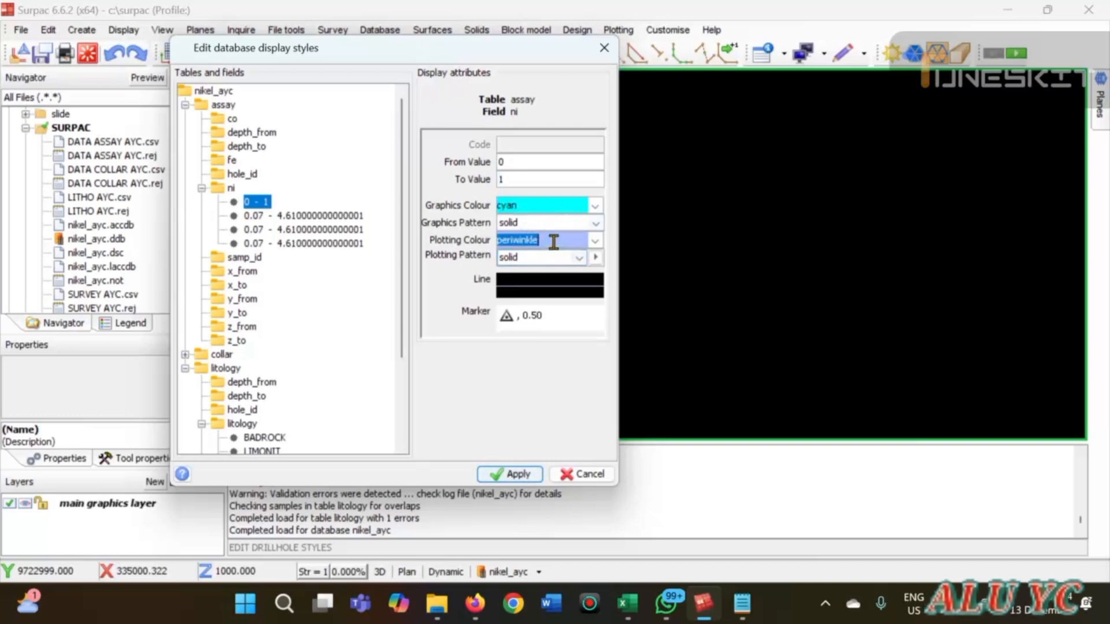
# Set the second ni style's range to 1 to 1,5 and both its graphics and plotting colours to purple, r=0.8 g=0.0 b=1.0
pyautogui.click(270, 216)
pyautogui.write('1')
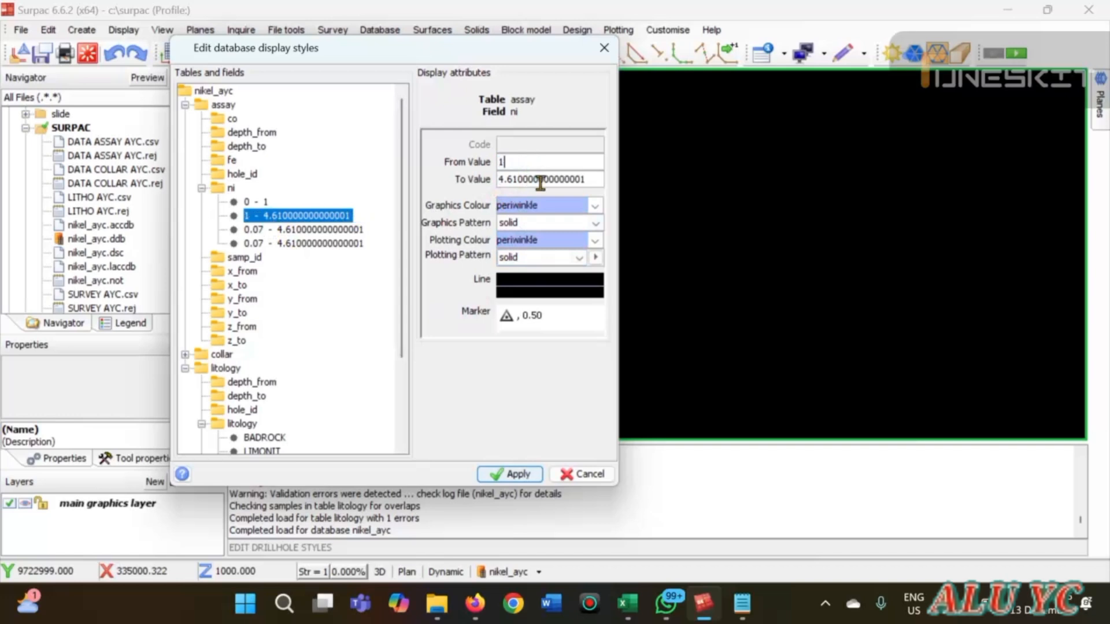
pyautogui.doubleClick(582, 180)
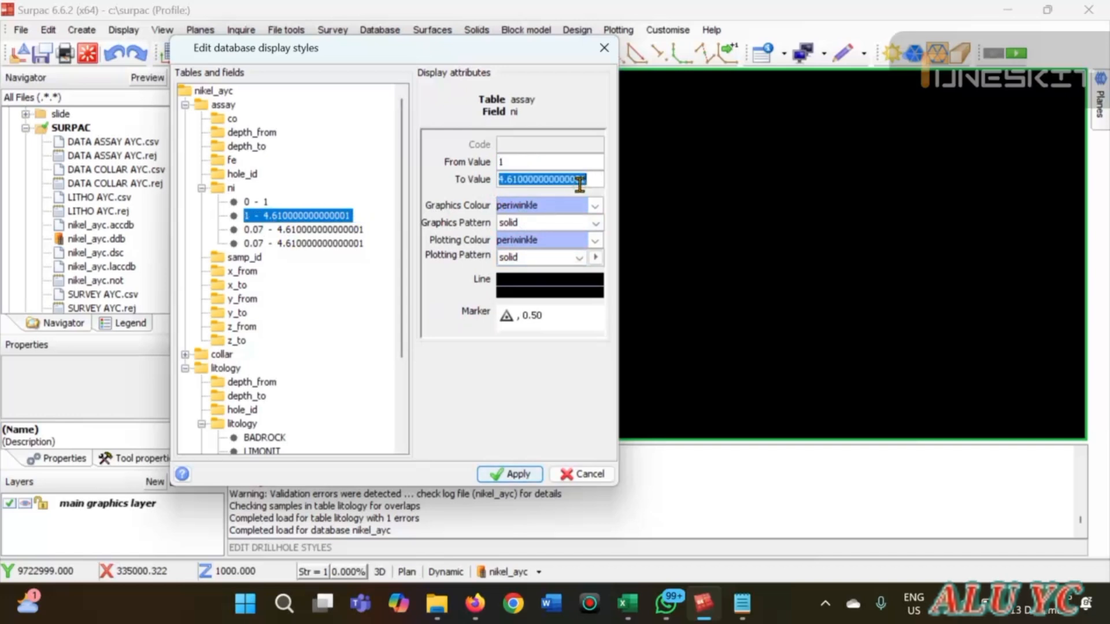
pyautogui.write('1,5')
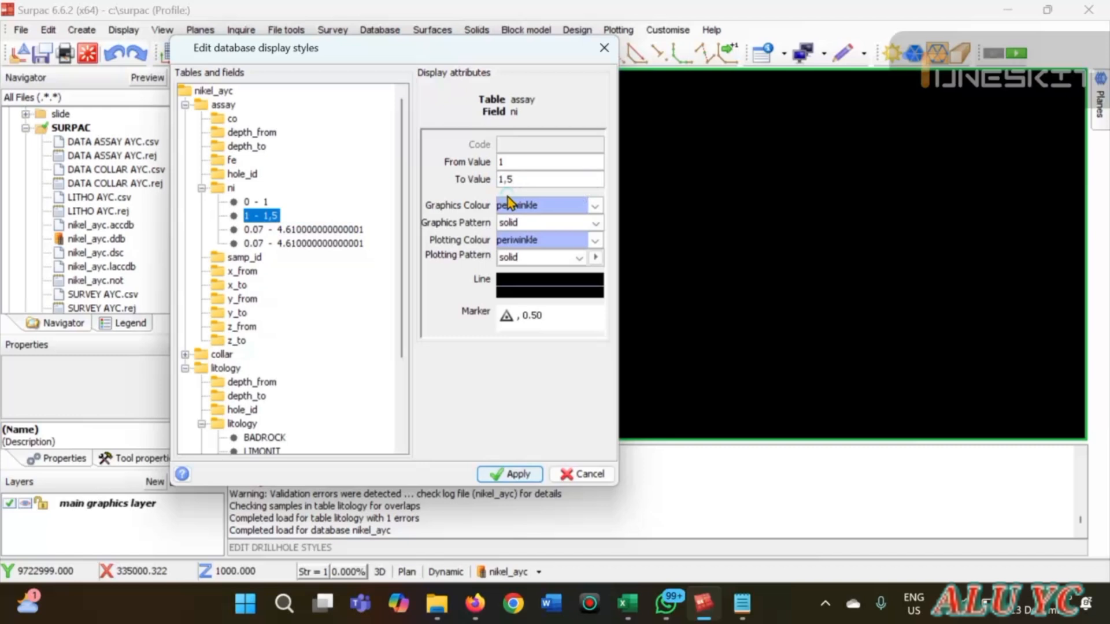
pyautogui.click(594, 205)
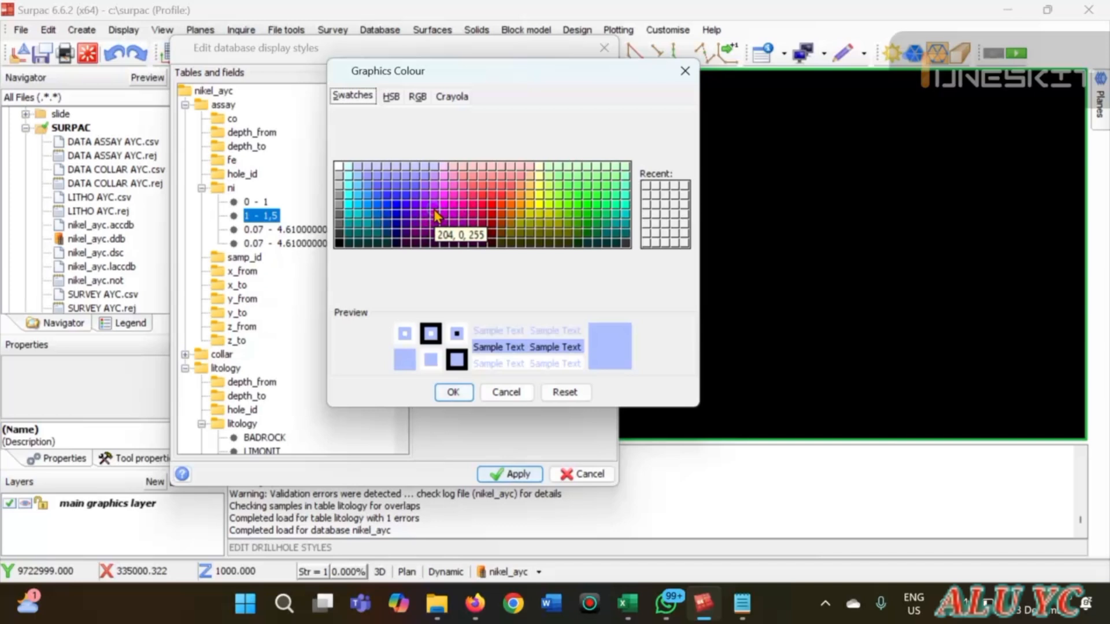
pyautogui.click(436, 237)
pyautogui.click(457, 393)
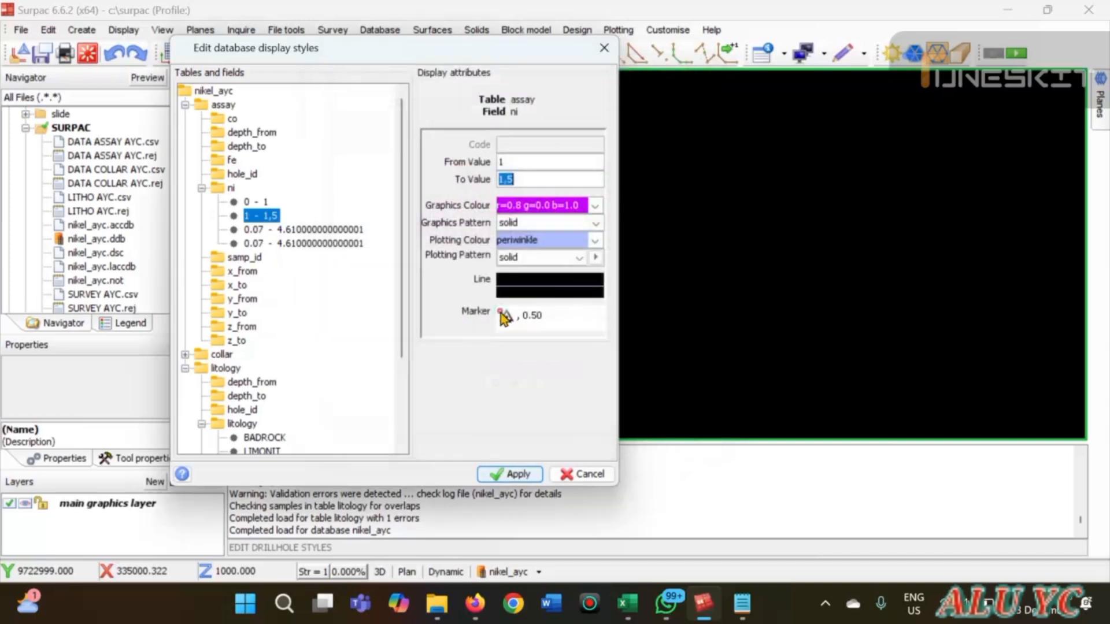
pyautogui.click(563, 207)
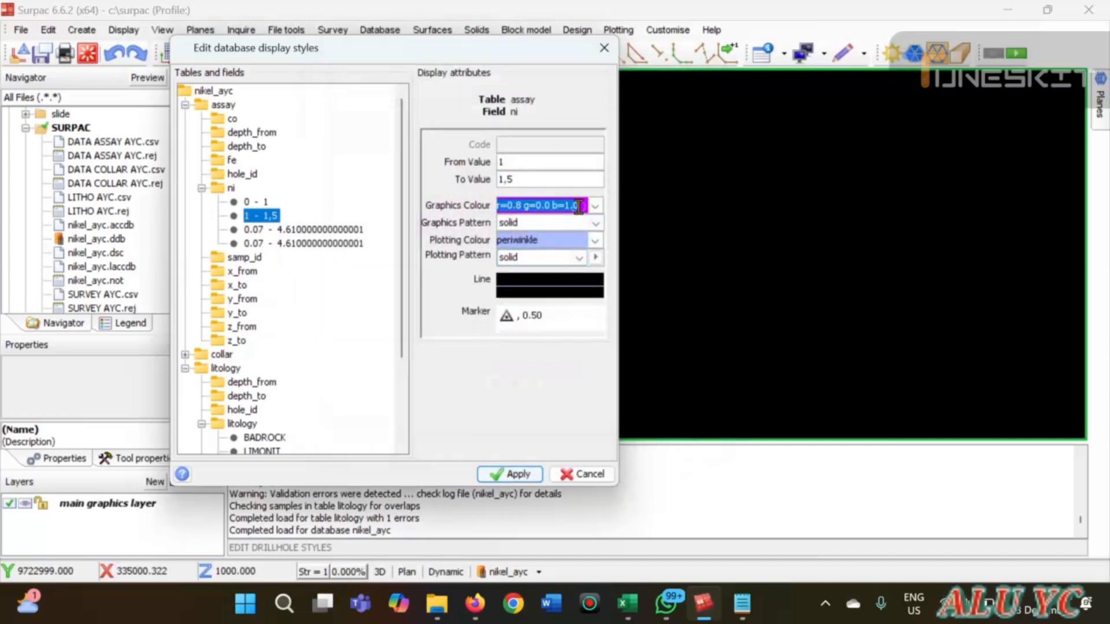
pyautogui.click(594, 242)
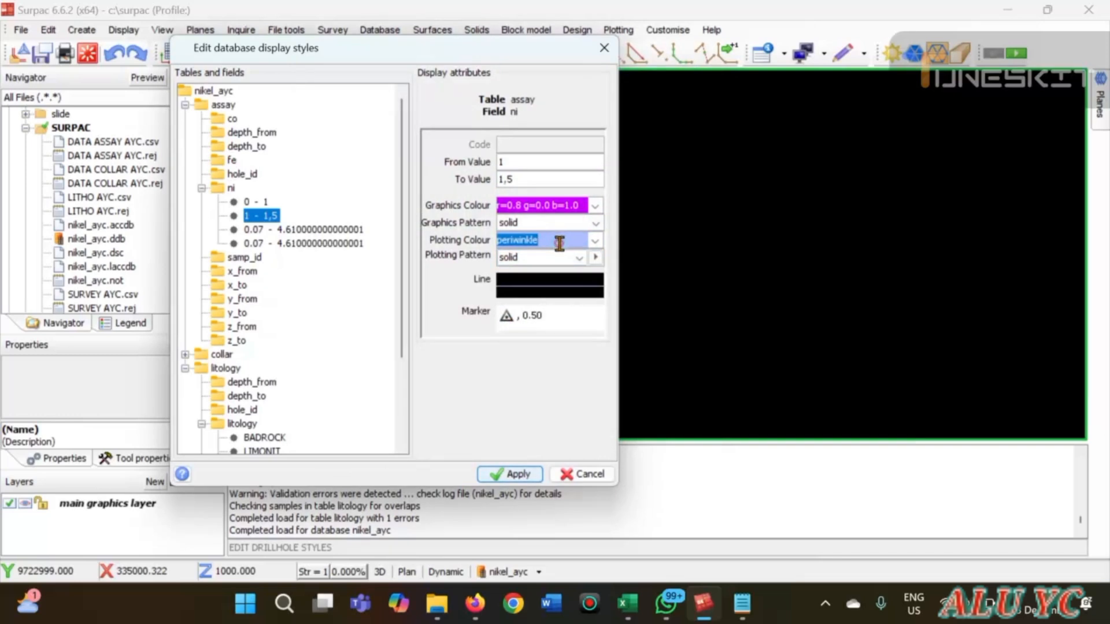
pyautogui.click(557, 242)
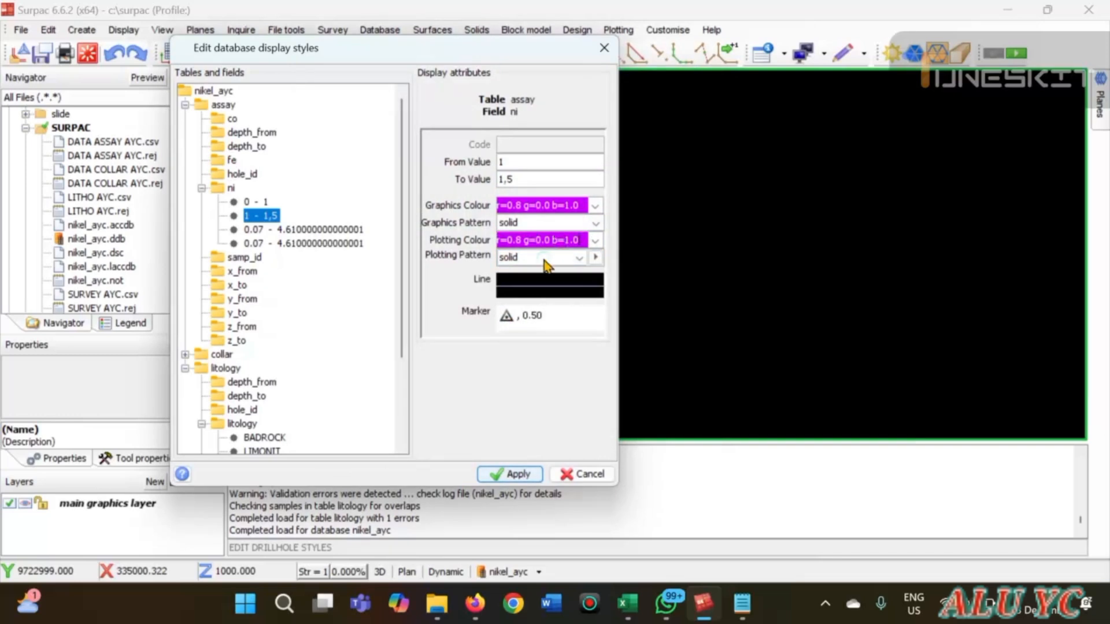
# Set the third ni style's range from 1,5 to 2,5
pyautogui.click(299, 231)
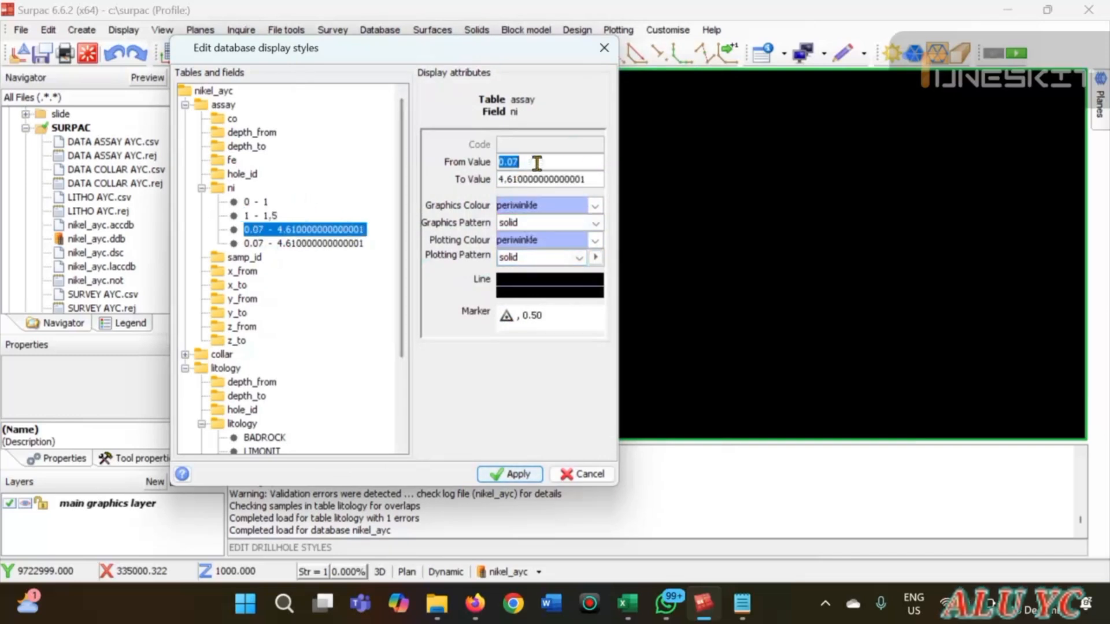
pyautogui.write('1,5')
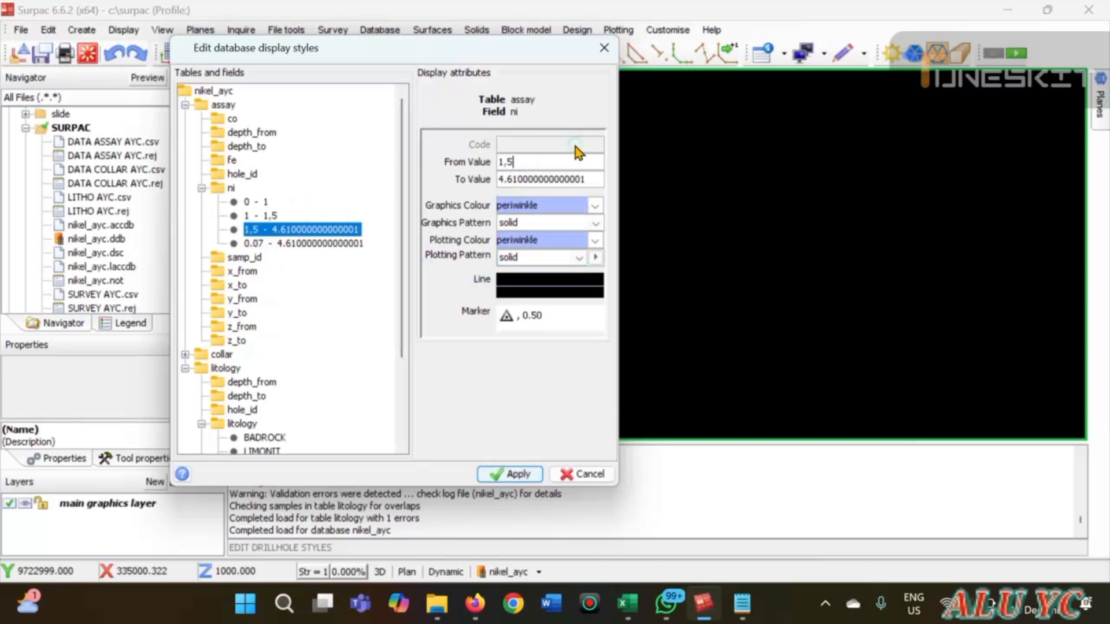
pyautogui.press('Tab')
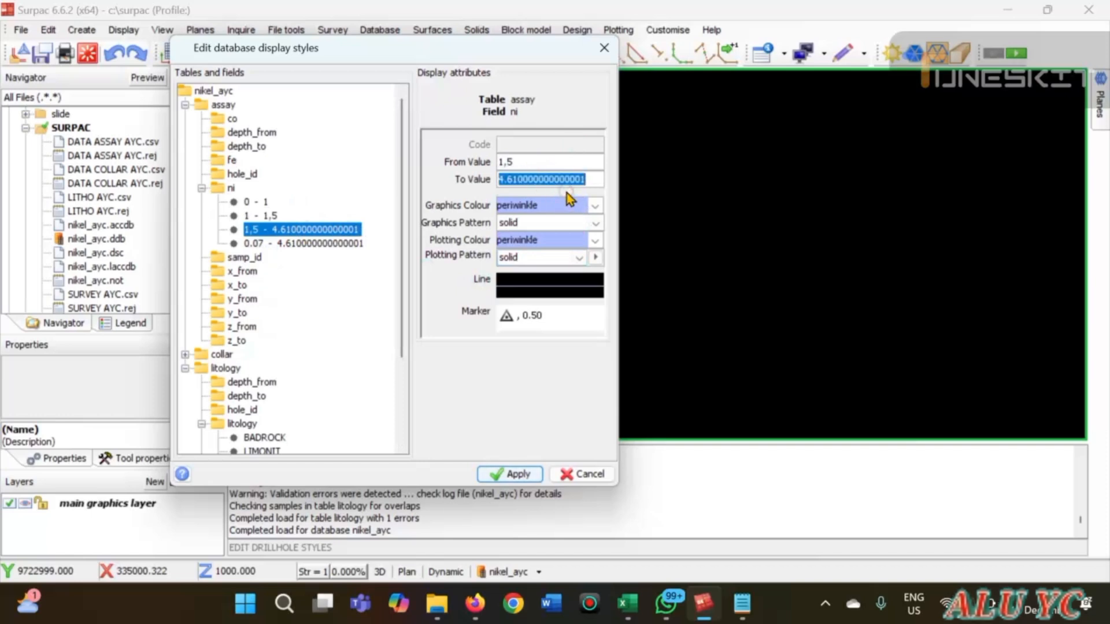
pyautogui.write('2,5')
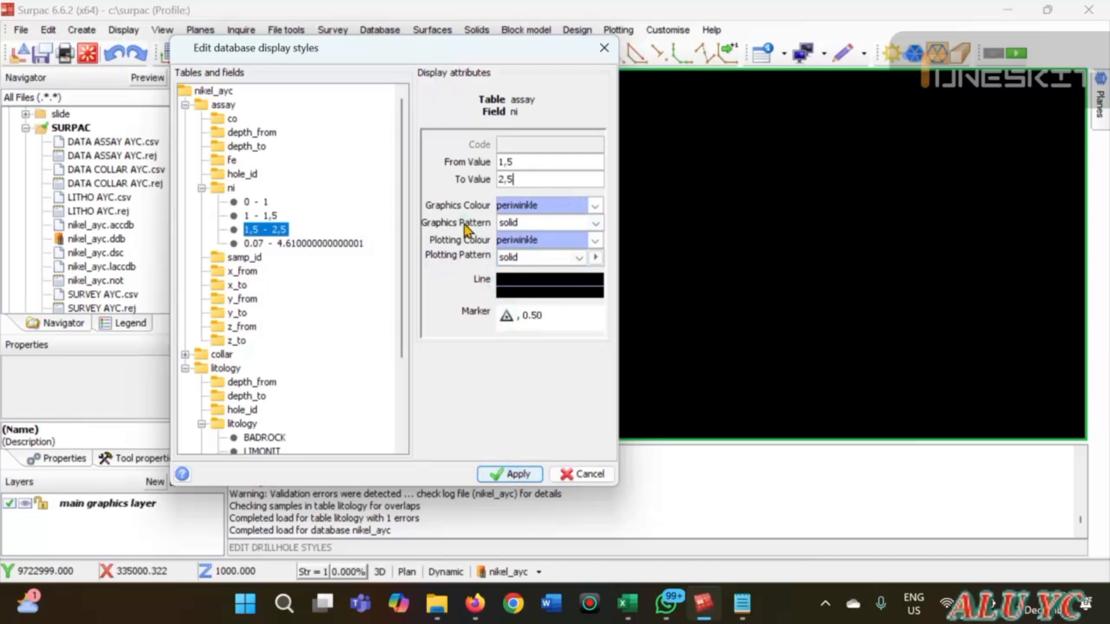
# Set the fourth ni style's lower limit to 2,5 and make its graphics and plotting colours green, r=0.2 g=1.0 b=0.0
pyautogui.click(263, 243)
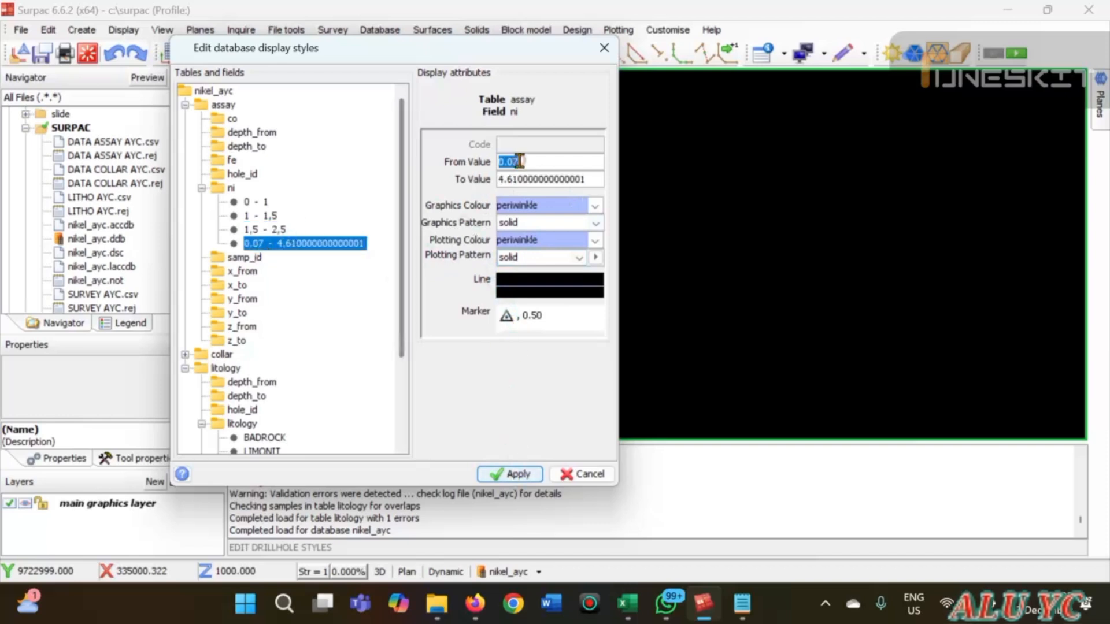
pyautogui.write('2,5')
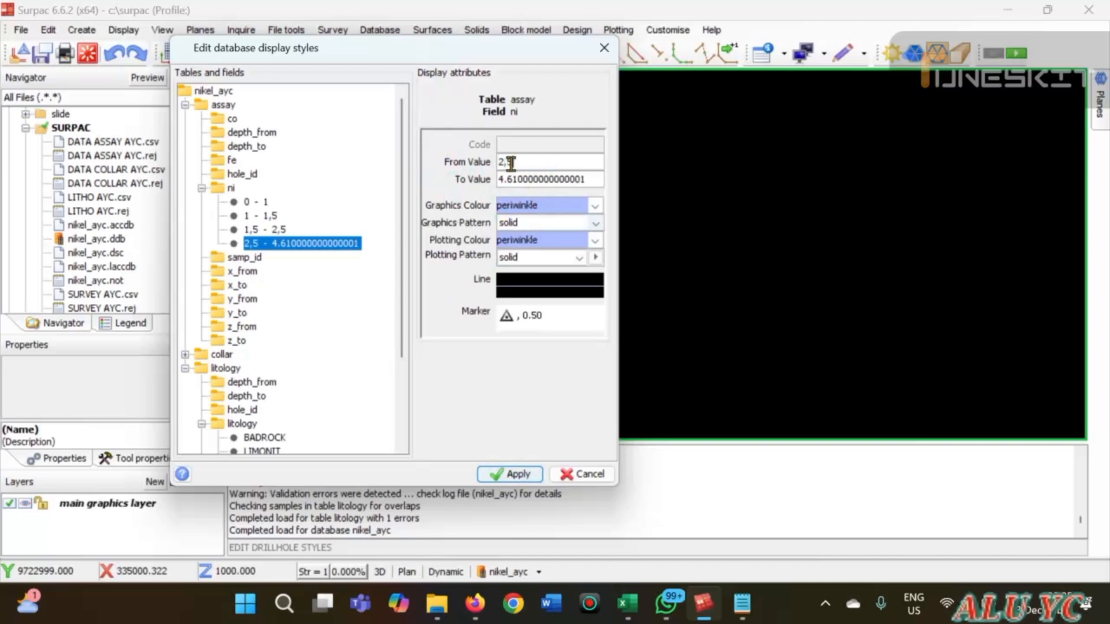
pyautogui.click(595, 207)
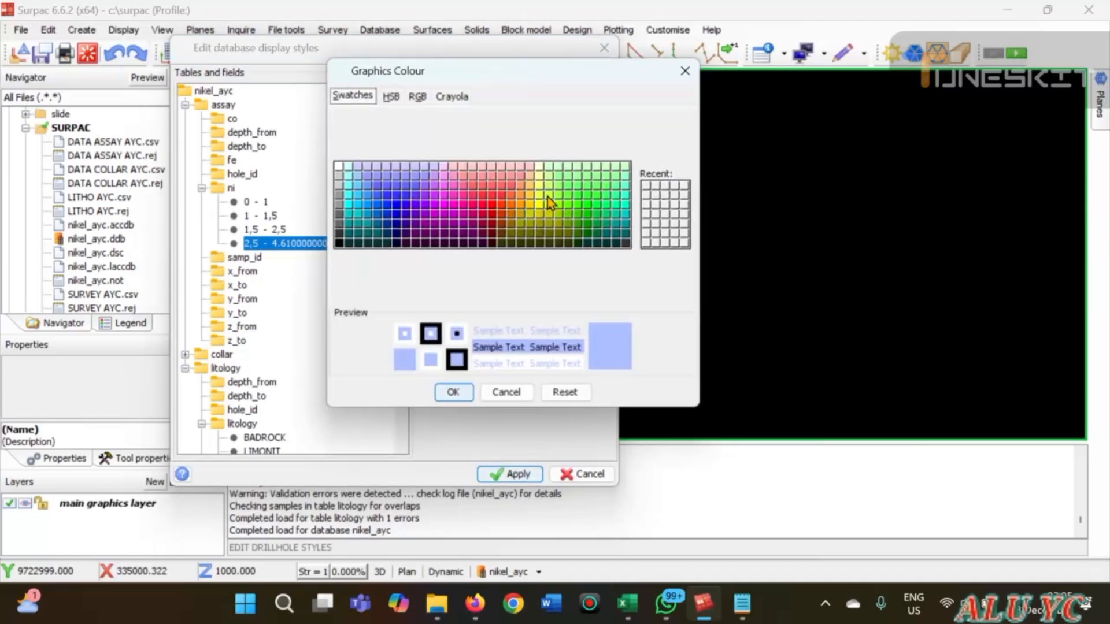
pyautogui.click(582, 201)
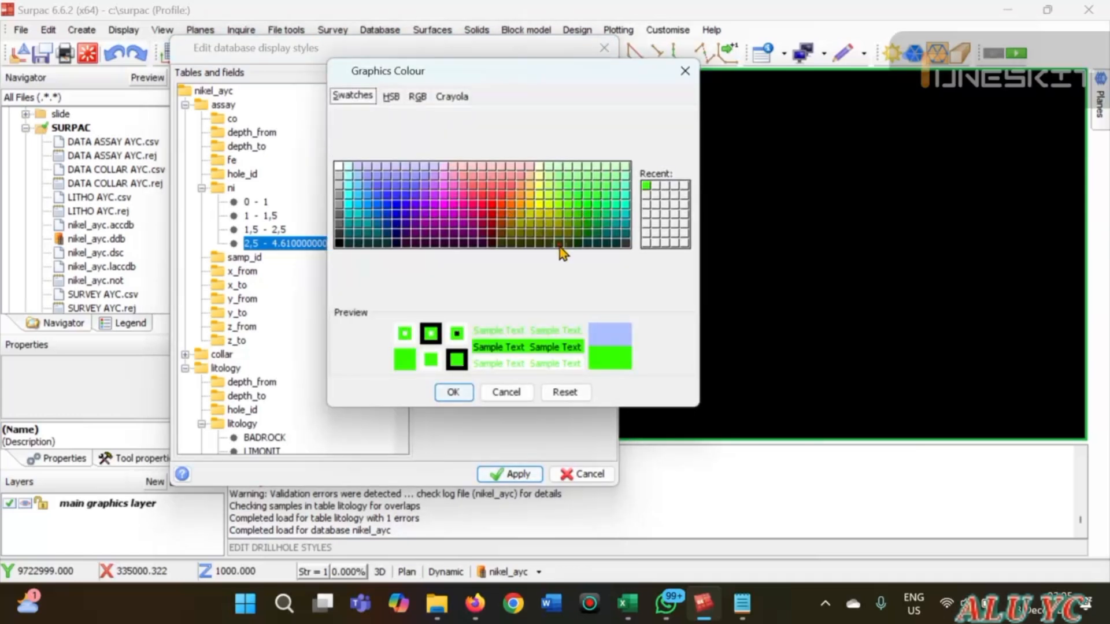
pyautogui.click(454, 398)
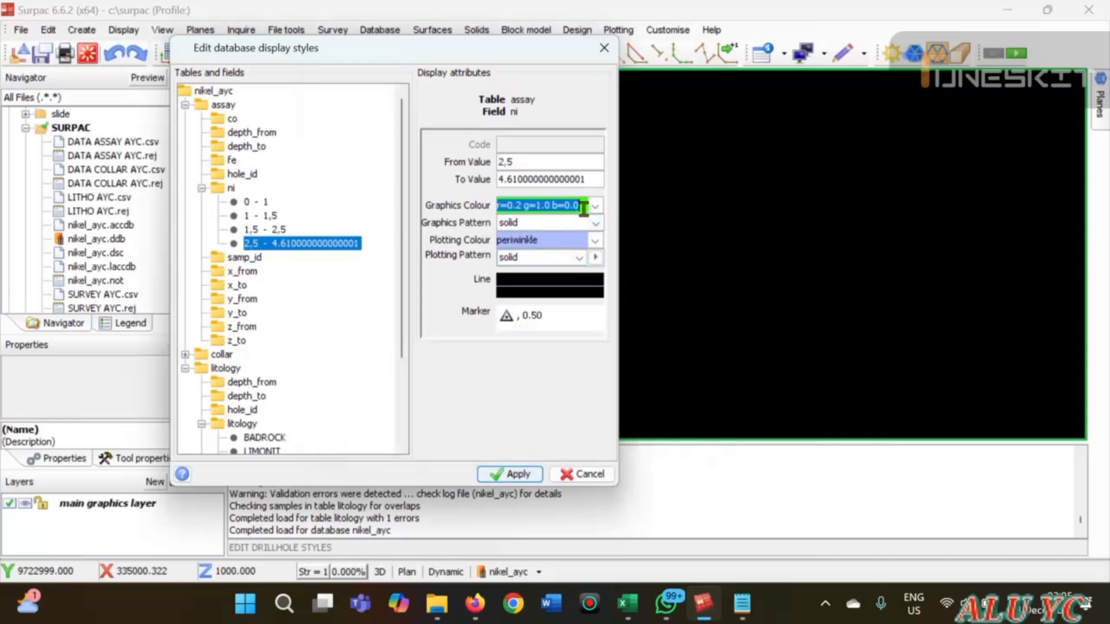
pyautogui.click(568, 239)
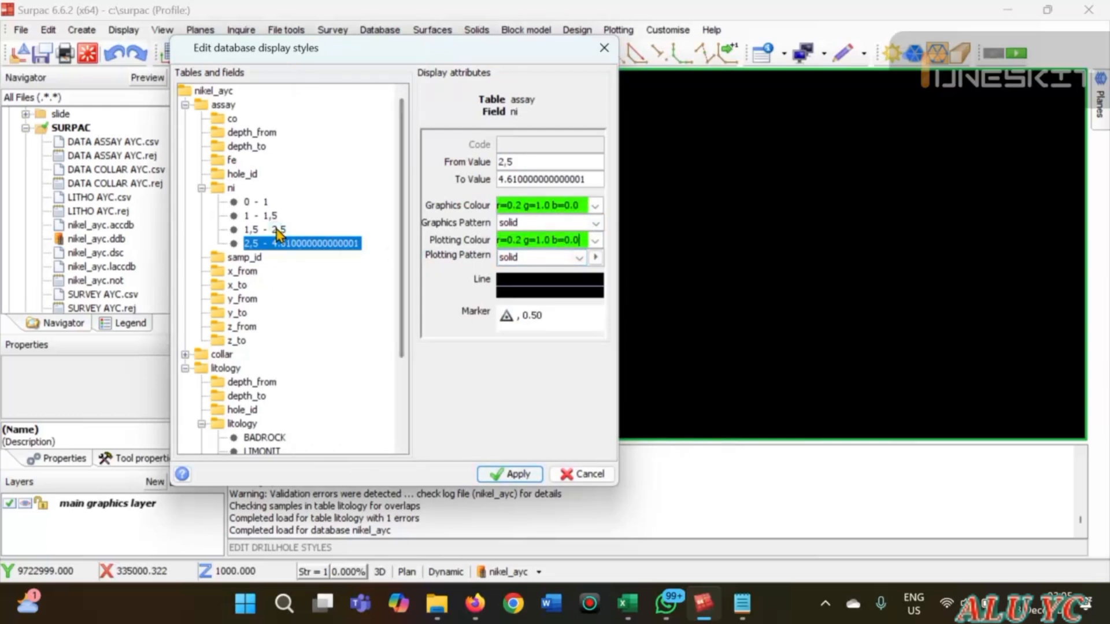
# Apply the edited database display styles and open the drillhole drawing settings for nikel_ayc
pyautogui.click(292, 231)
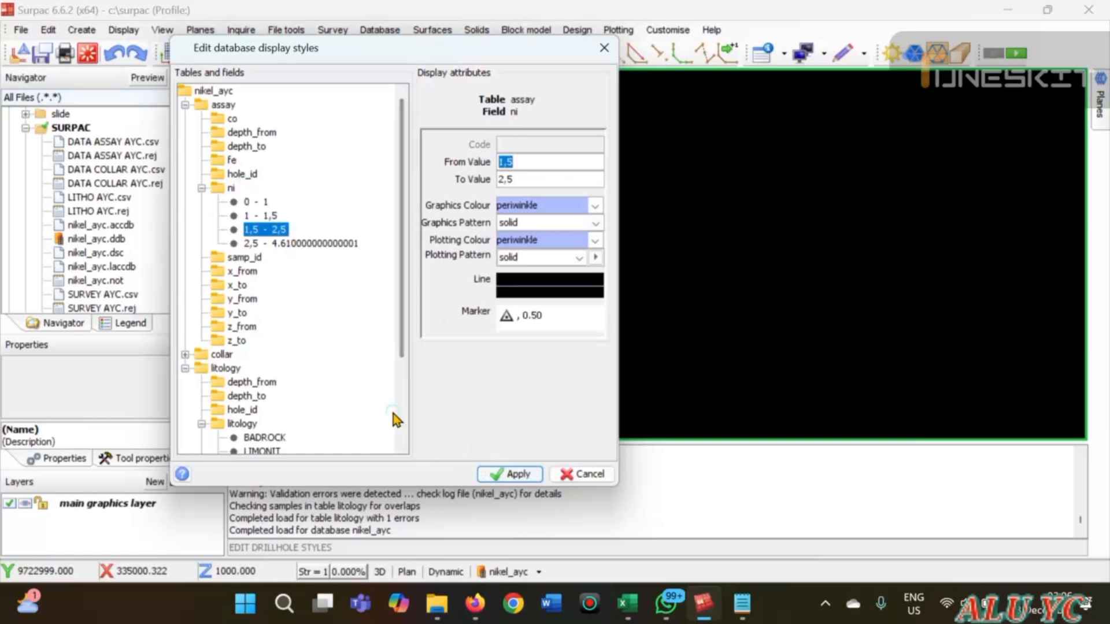
pyautogui.scroll(-1, 294, 310)
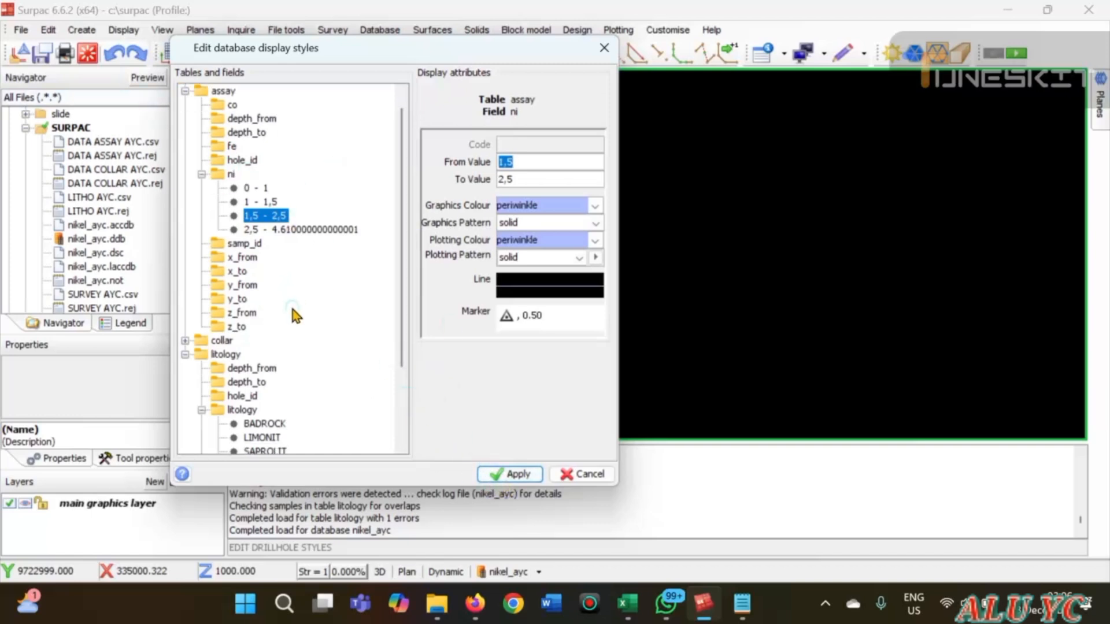
pyautogui.click(506, 474)
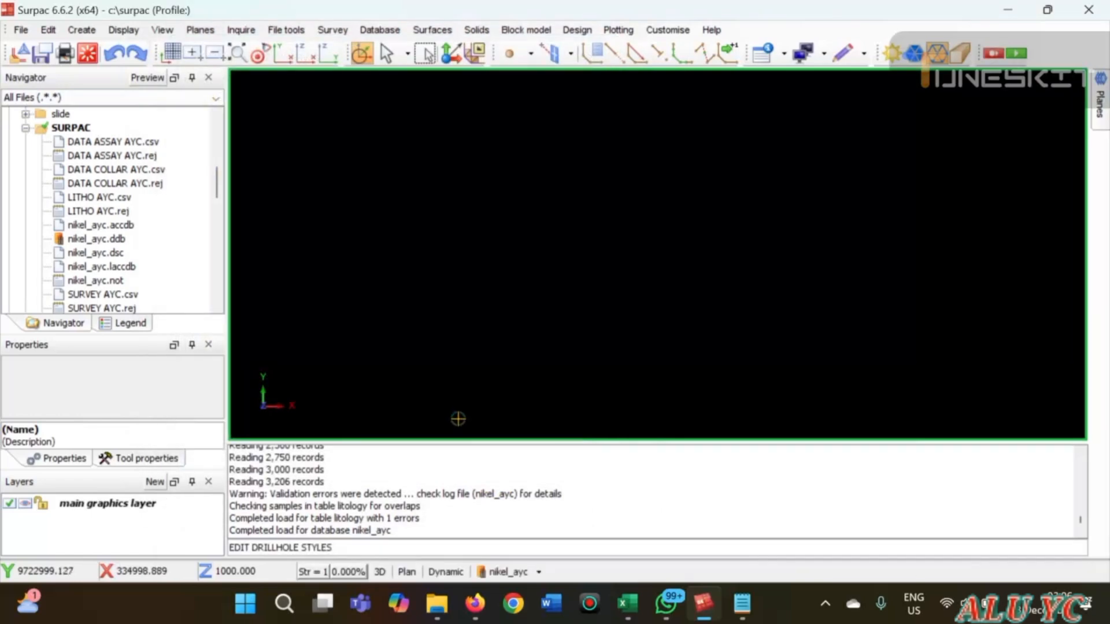
pyautogui.click(501, 572)
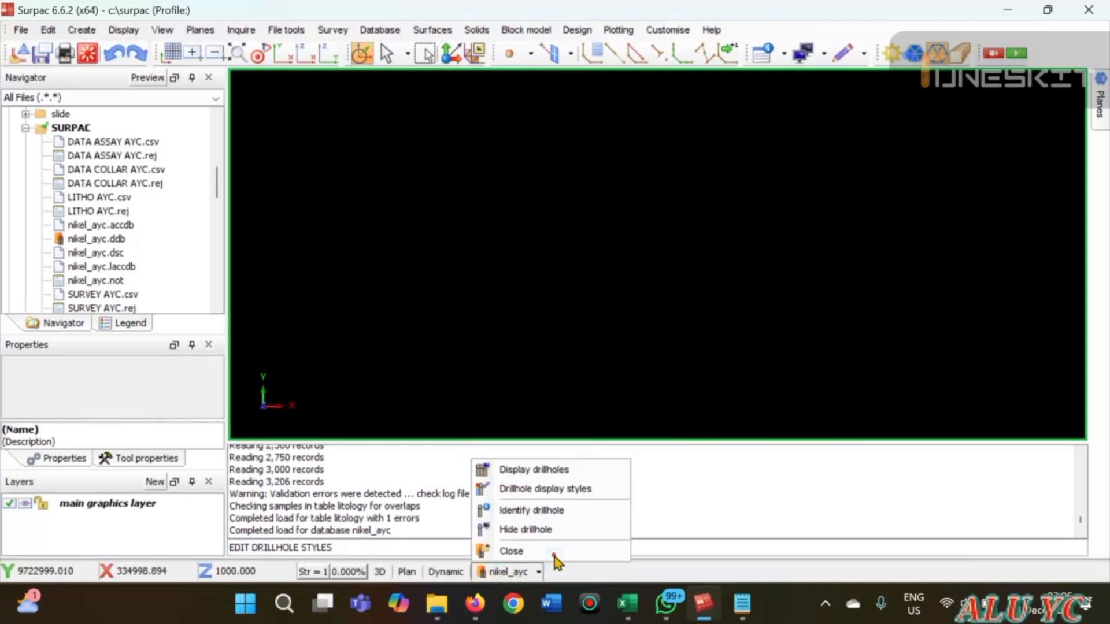
pyautogui.click(574, 474)
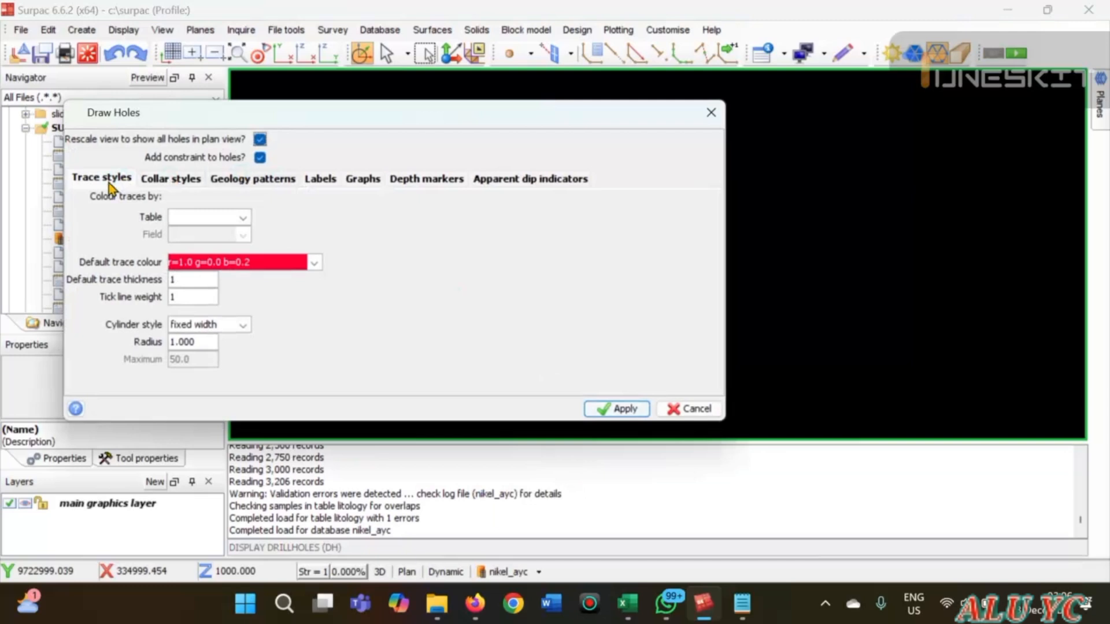
# Look through the trace, collar, geology pattern, label, graph and depth marker settings for drawing holes
pyautogui.click(85, 179)
pyautogui.click(169, 178)
pyautogui.click(230, 181)
pyautogui.click(324, 179)
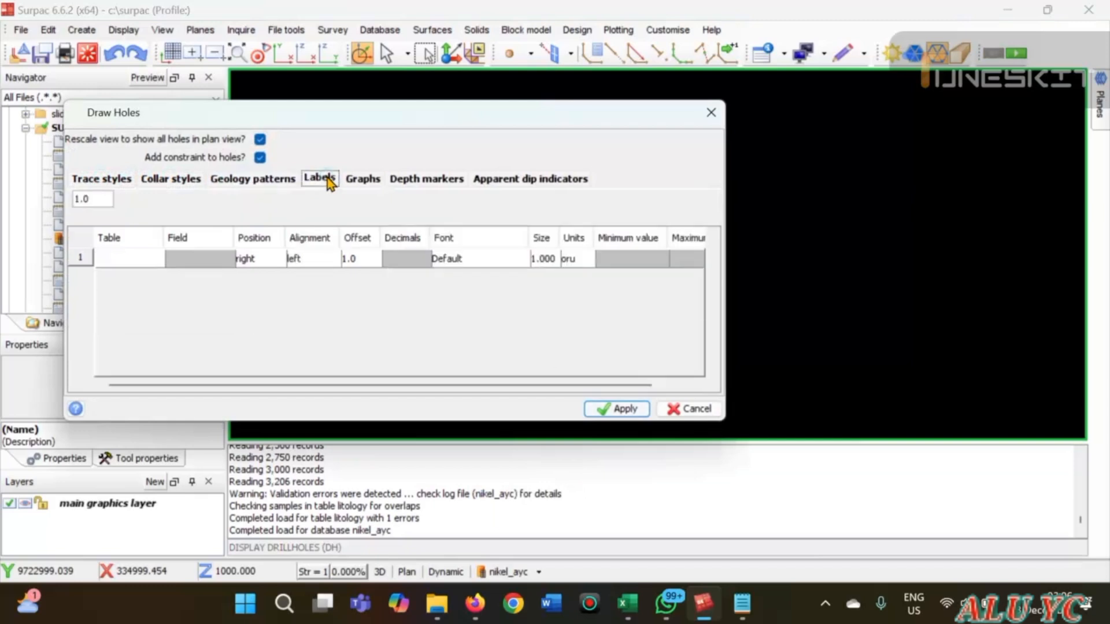
pyautogui.click(362, 179)
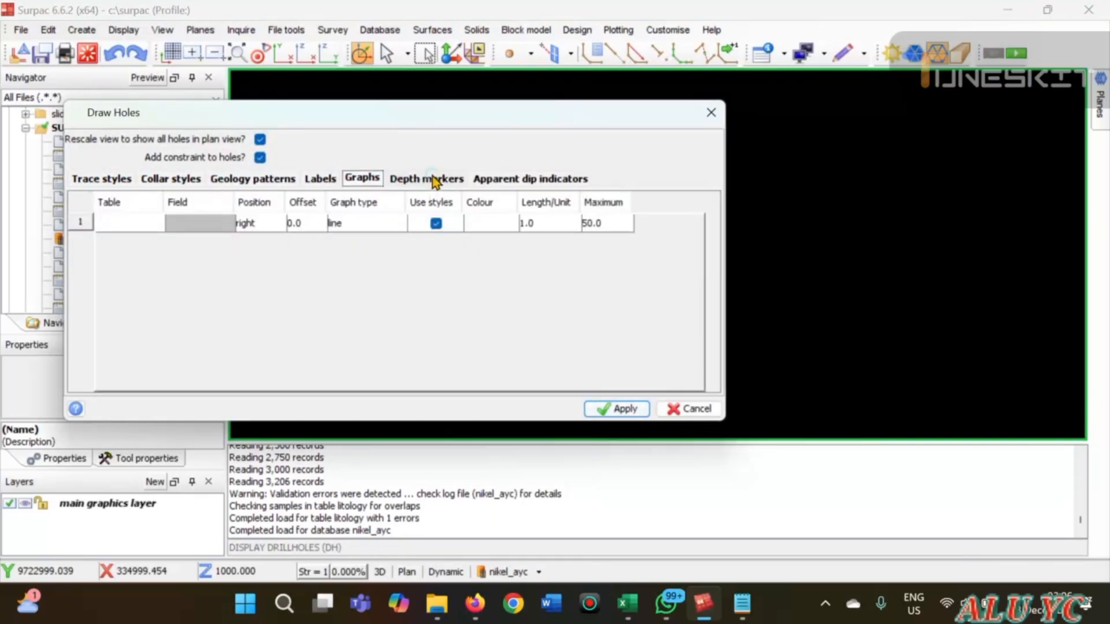
pyautogui.click(429, 184)
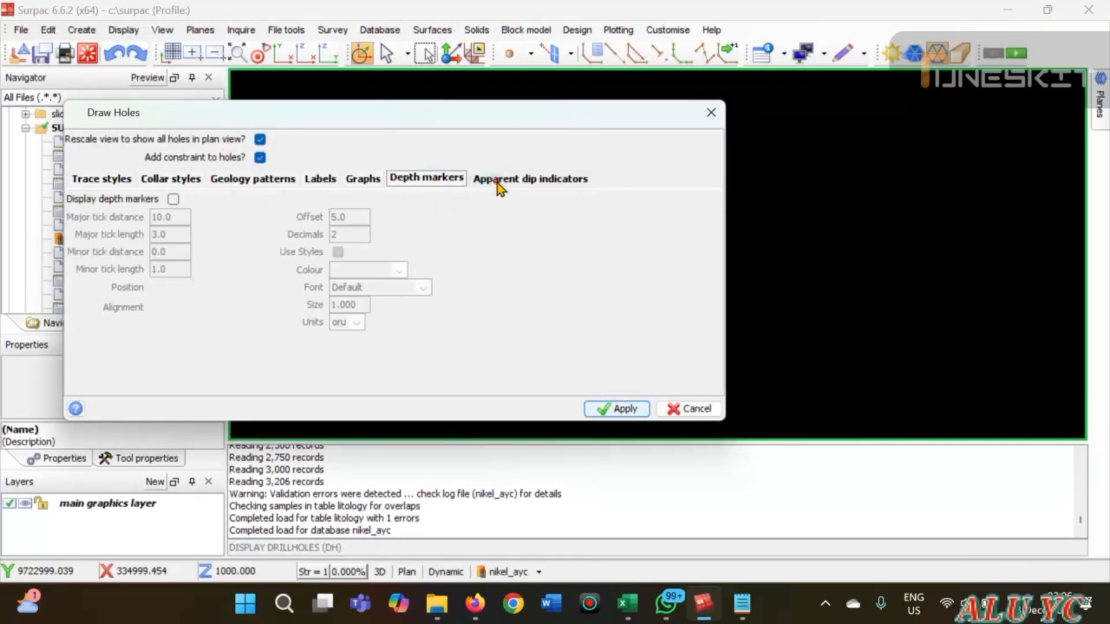
# Colour the drillhole traces by the litology field of the litology table, with fixed width as the cylinder style
pyautogui.click(126, 179)
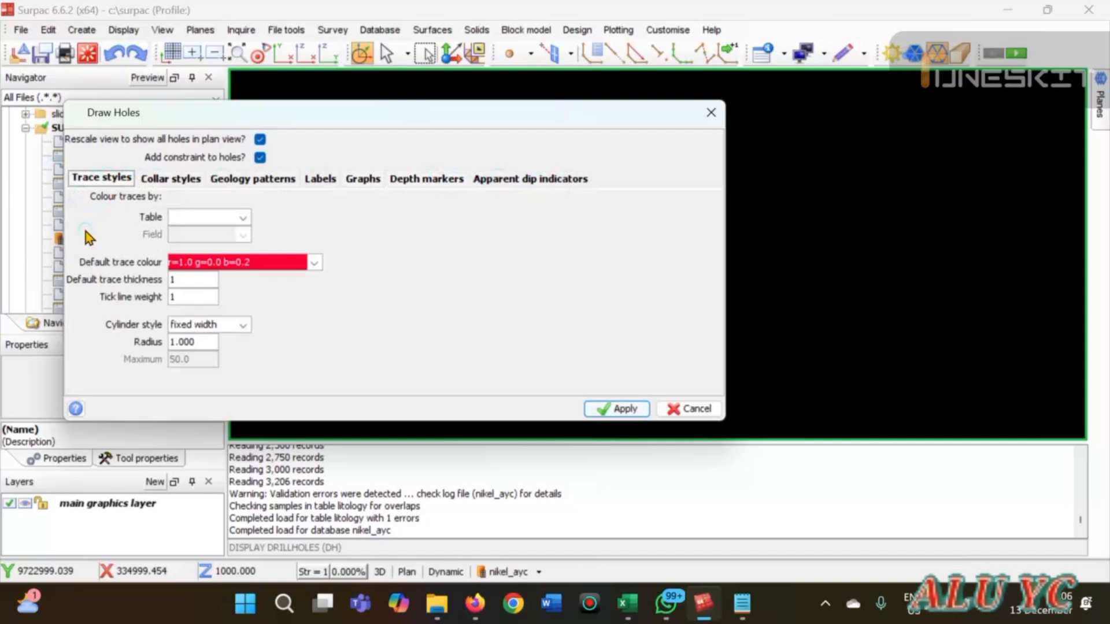
pyautogui.click(245, 216)
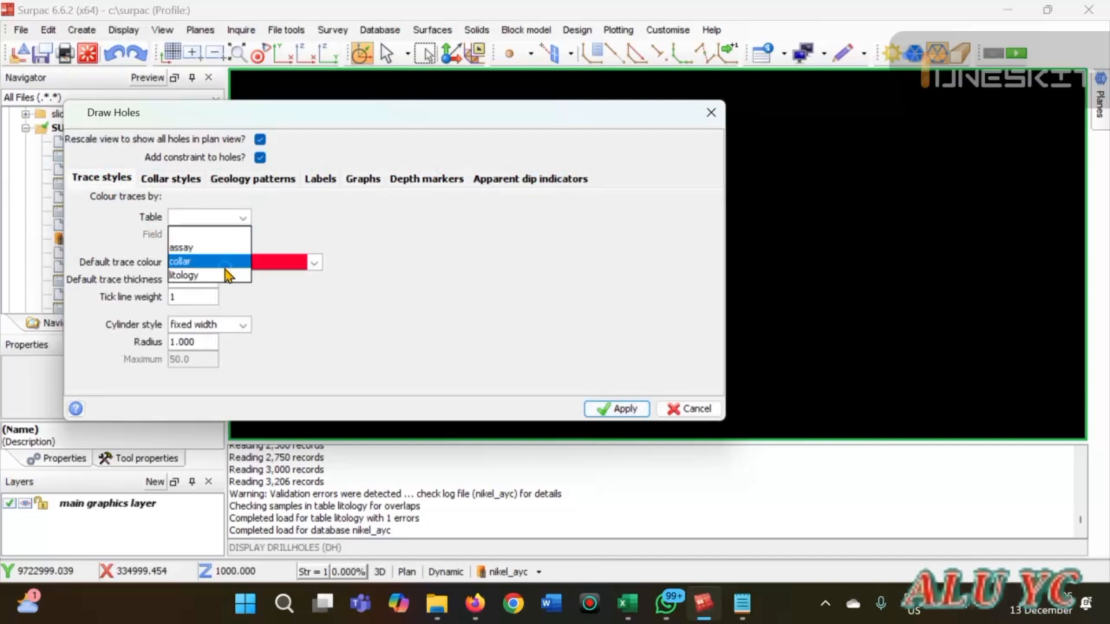
pyautogui.click(205, 276)
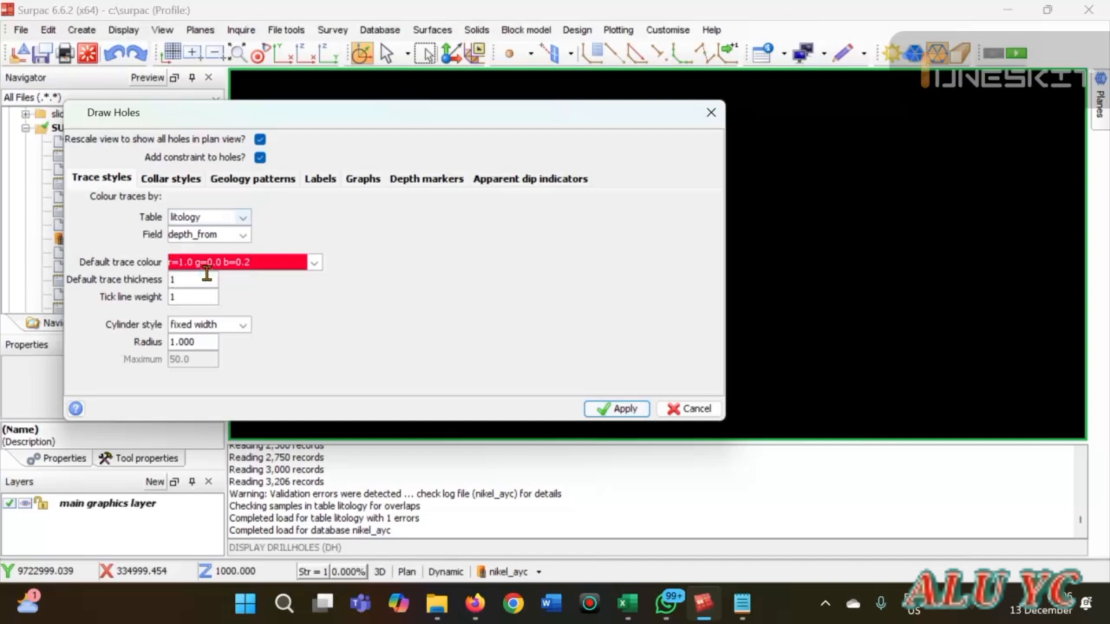
pyautogui.click(243, 235)
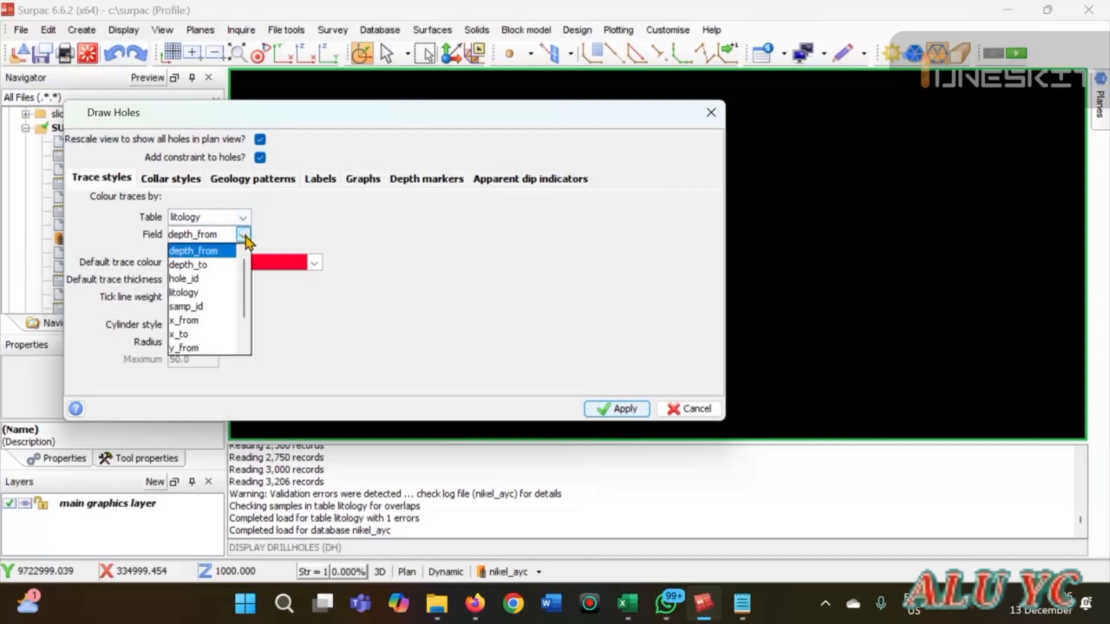
pyautogui.click(197, 293)
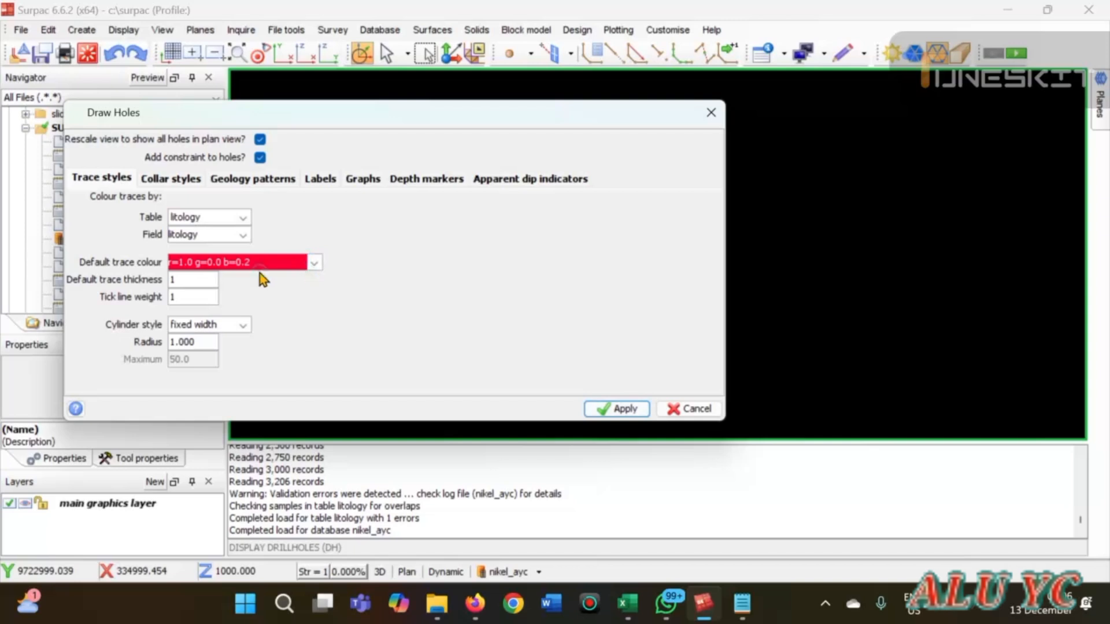
pyautogui.click(244, 326)
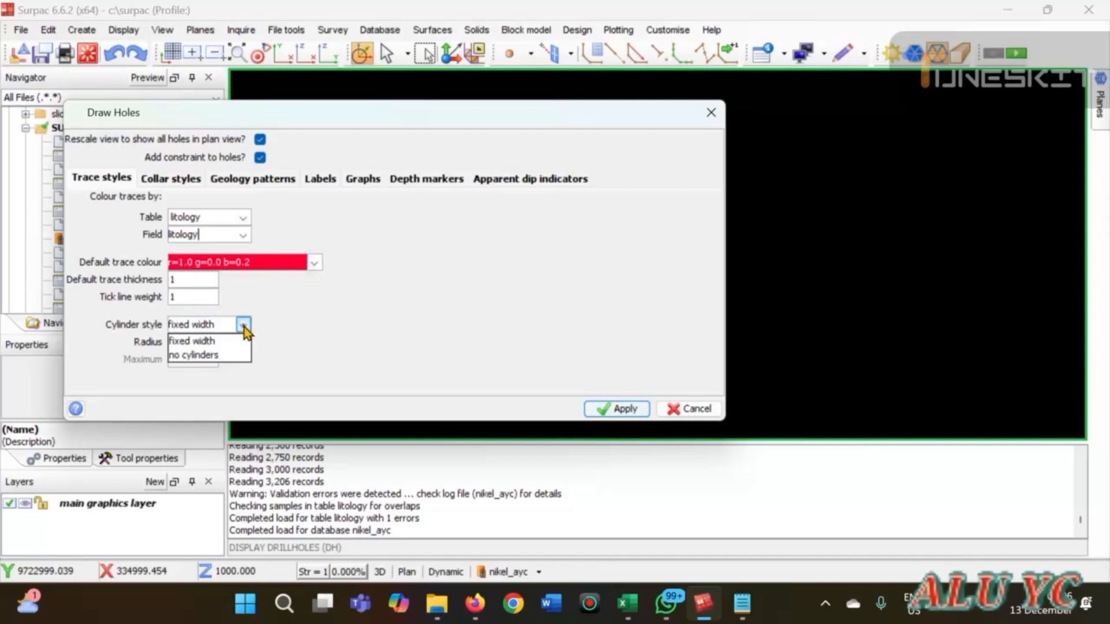
pyautogui.click(207, 342)
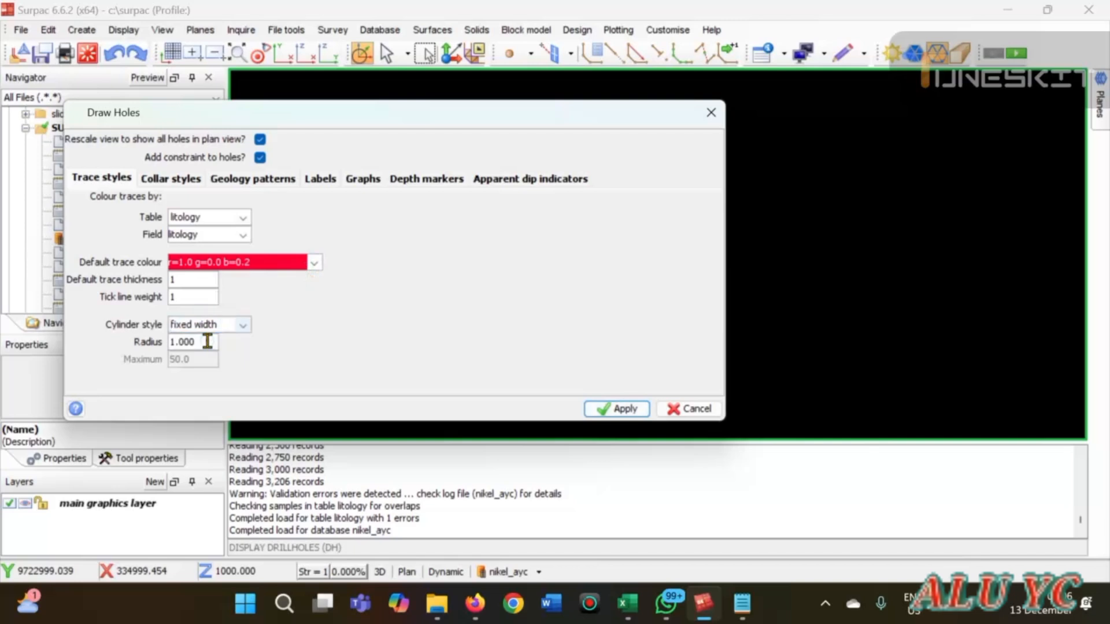
# Set the geology pattern to the assay table's ni field and turn on the display of depth markers
pyautogui.click(172, 179)
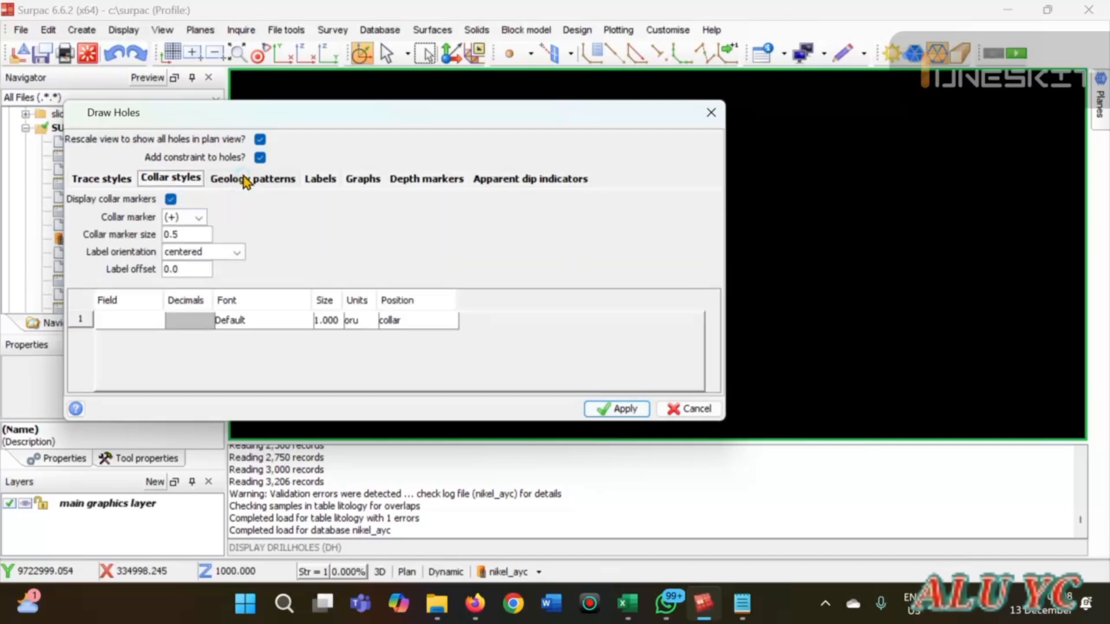
pyautogui.click(254, 179)
pyautogui.click(132, 243)
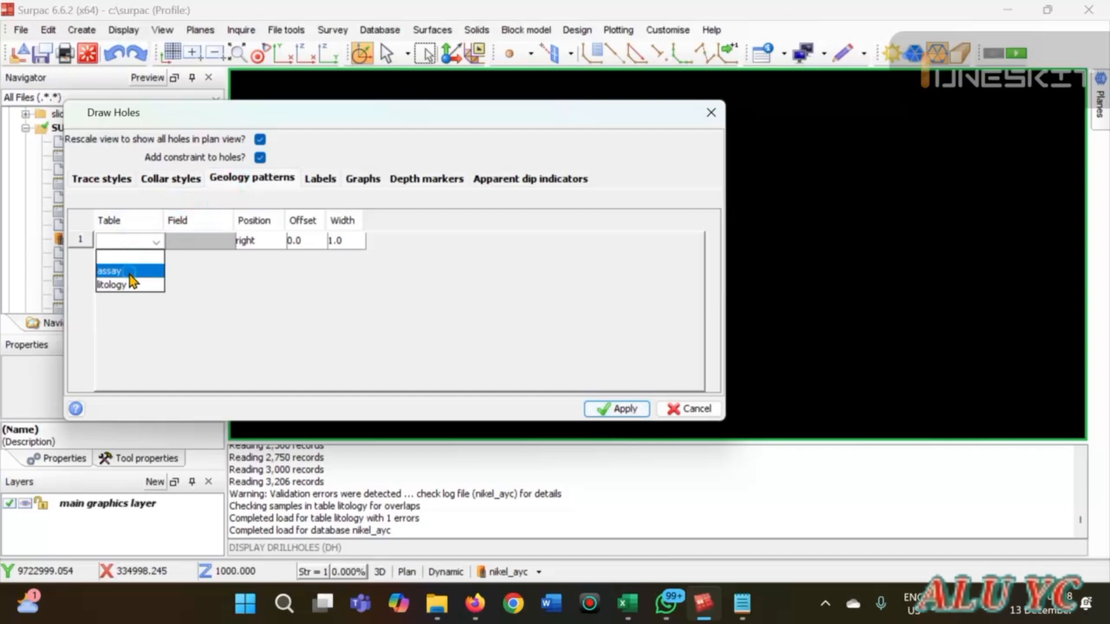
pyautogui.click(130, 271)
pyautogui.click(186, 244)
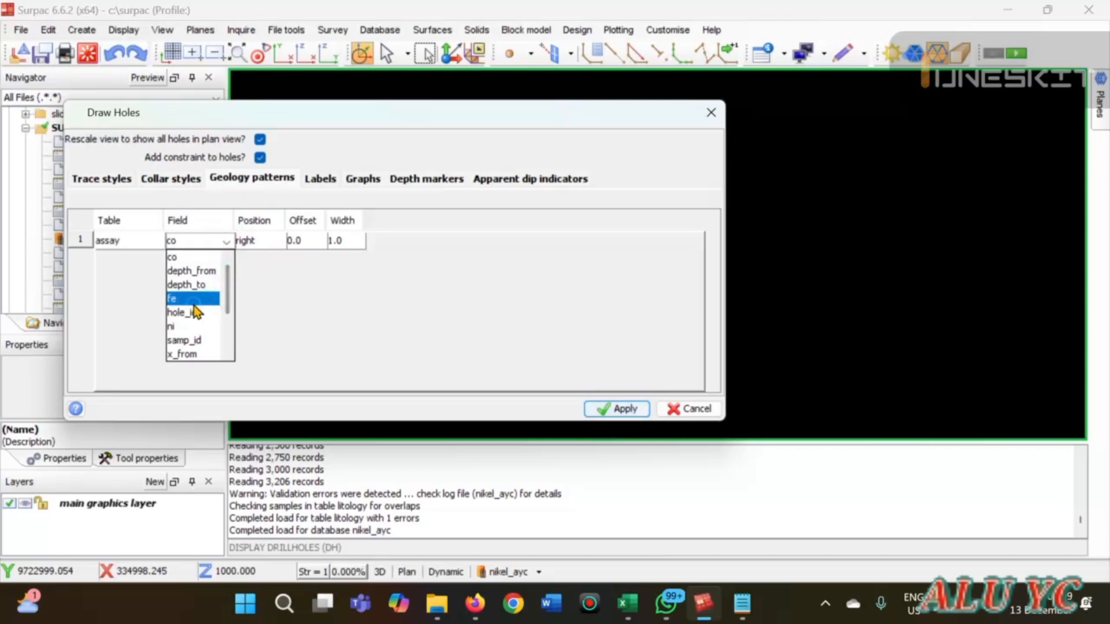
pyautogui.click(186, 327)
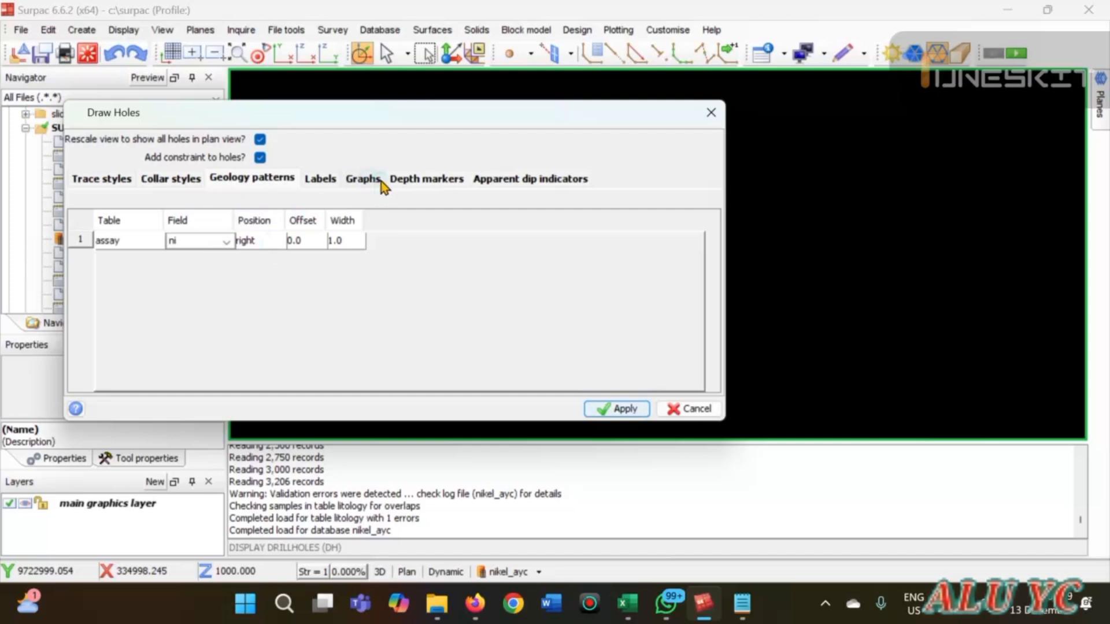
pyautogui.click(415, 182)
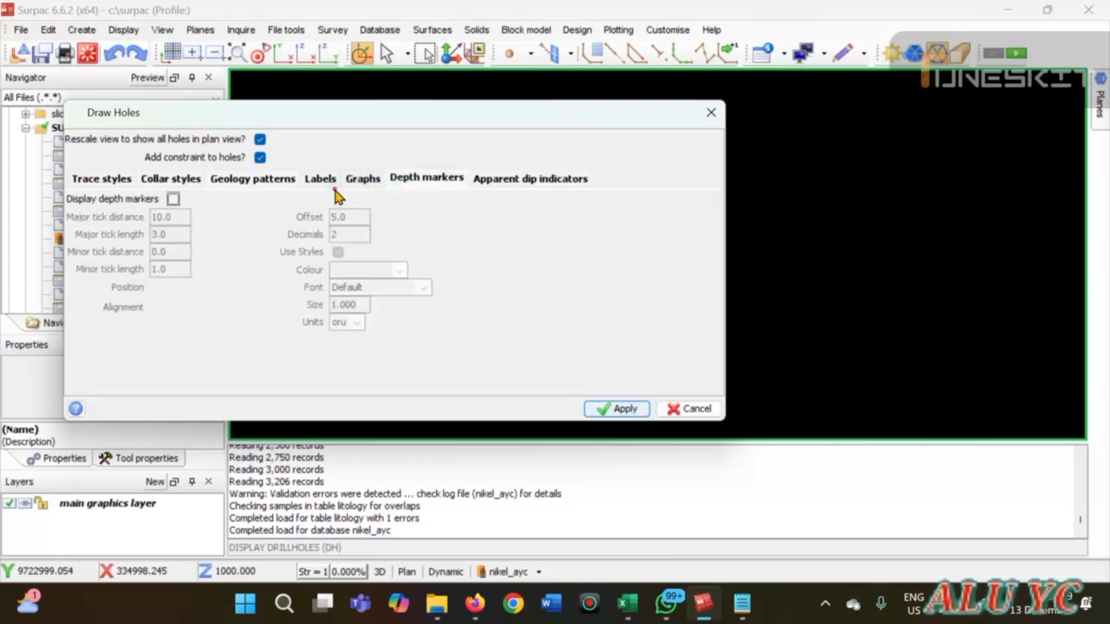
pyautogui.click(174, 199)
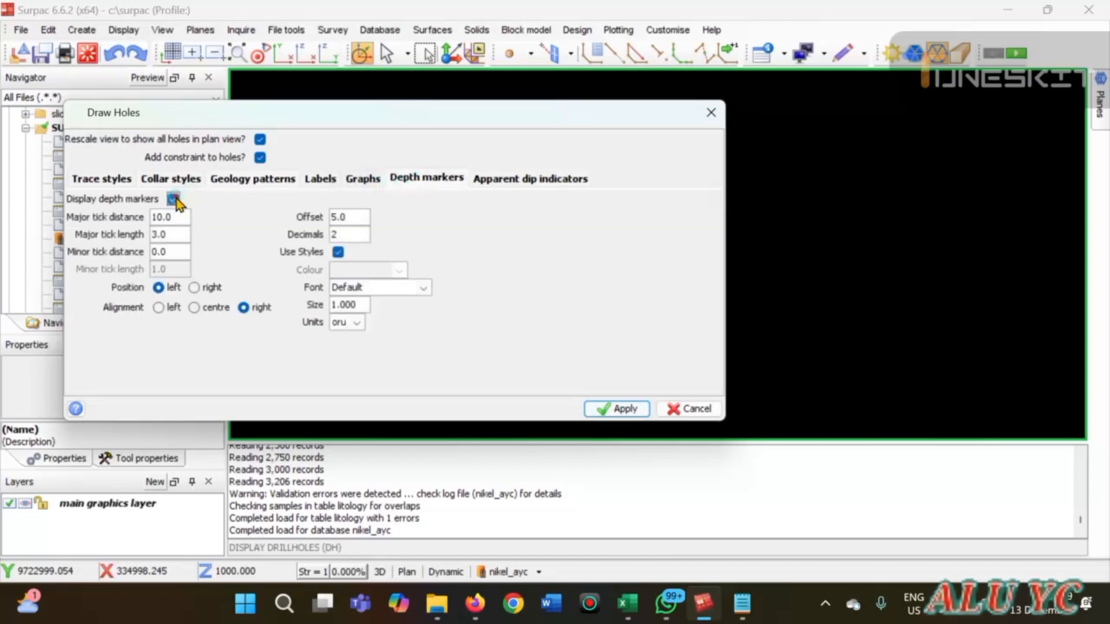
# Set the first drillhole label to the litology field of the litology table
pyautogui.click(328, 182)
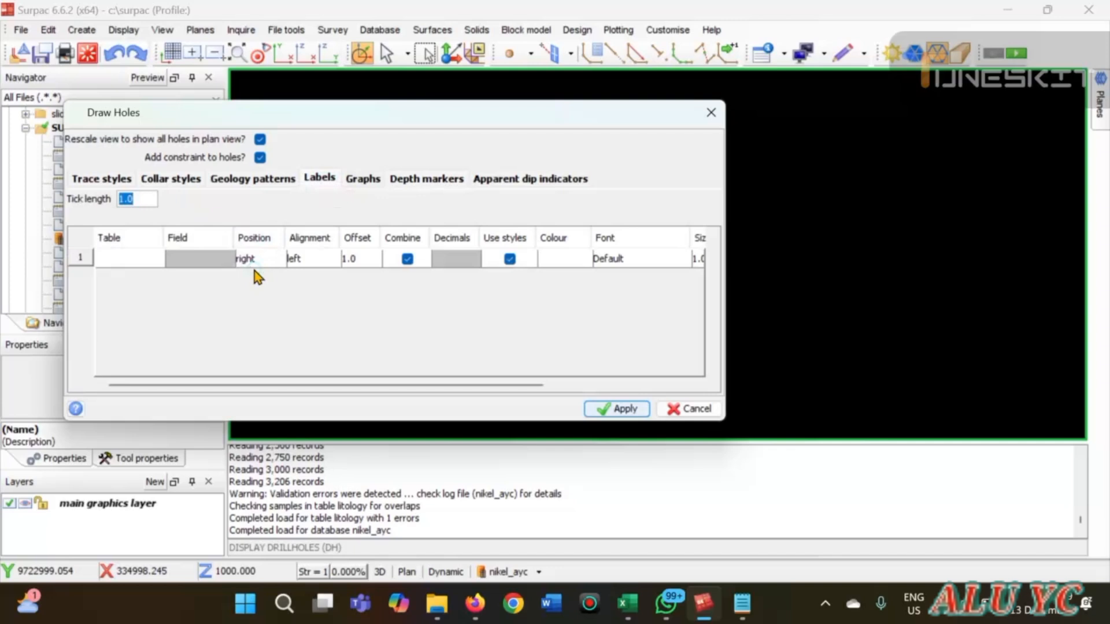
pyautogui.click(133, 258)
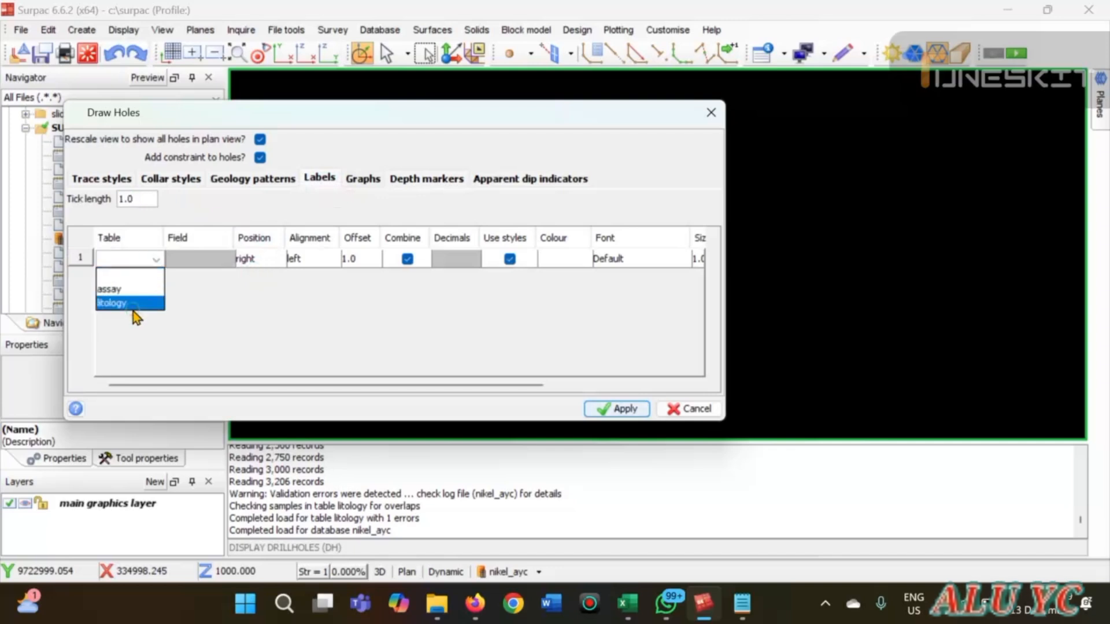
pyautogui.click(133, 303)
pyautogui.click(192, 260)
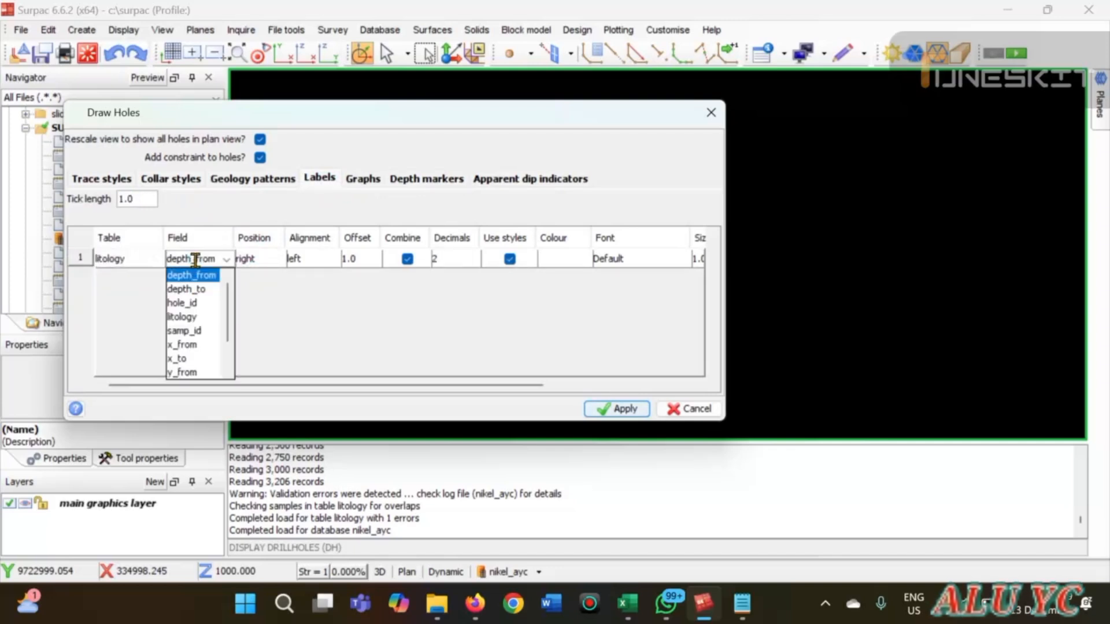
pyautogui.click(191, 316)
# Add a second drillhole label for the assay table's ni field, positioned left with right alignment
pyautogui.rightClick(91, 258)
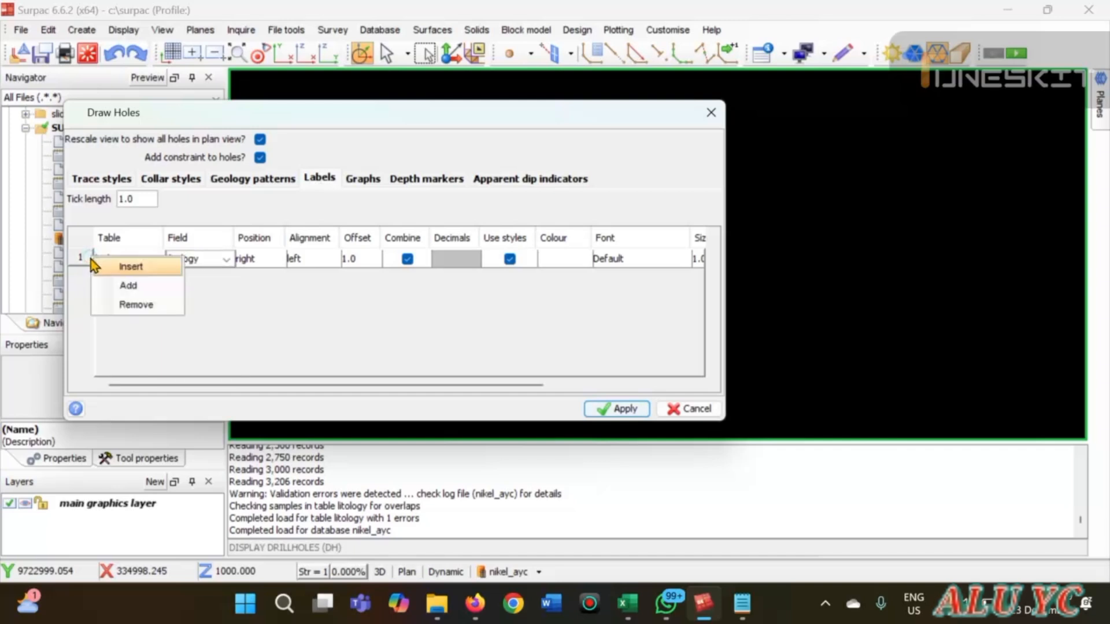
pyautogui.click(118, 290)
pyautogui.click(120, 278)
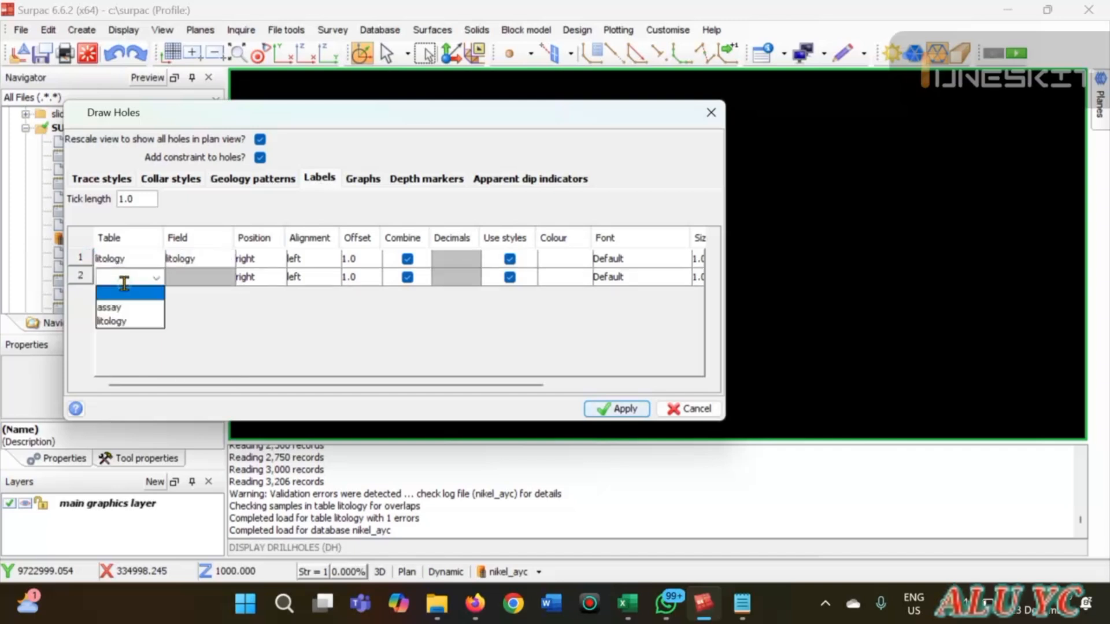
pyautogui.click(129, 308)
pyautogui.click(196, 277)
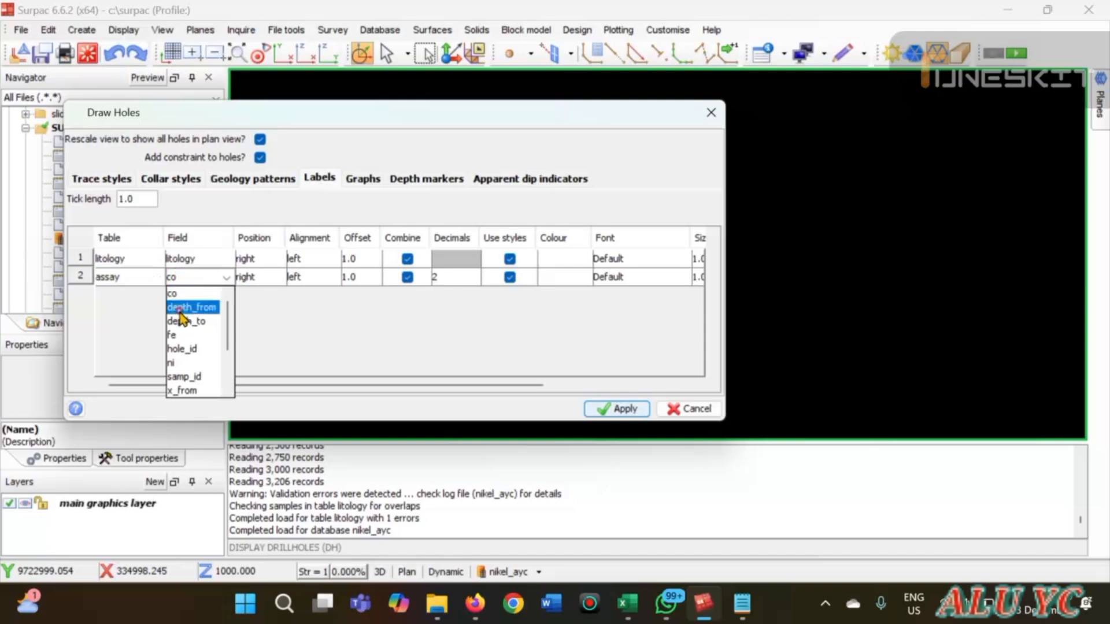
pyautogui.click(181, 363)
pyautogui.click(263, 278)
pyautogui.click(246, 291)
pyautogui.click(294, 277)
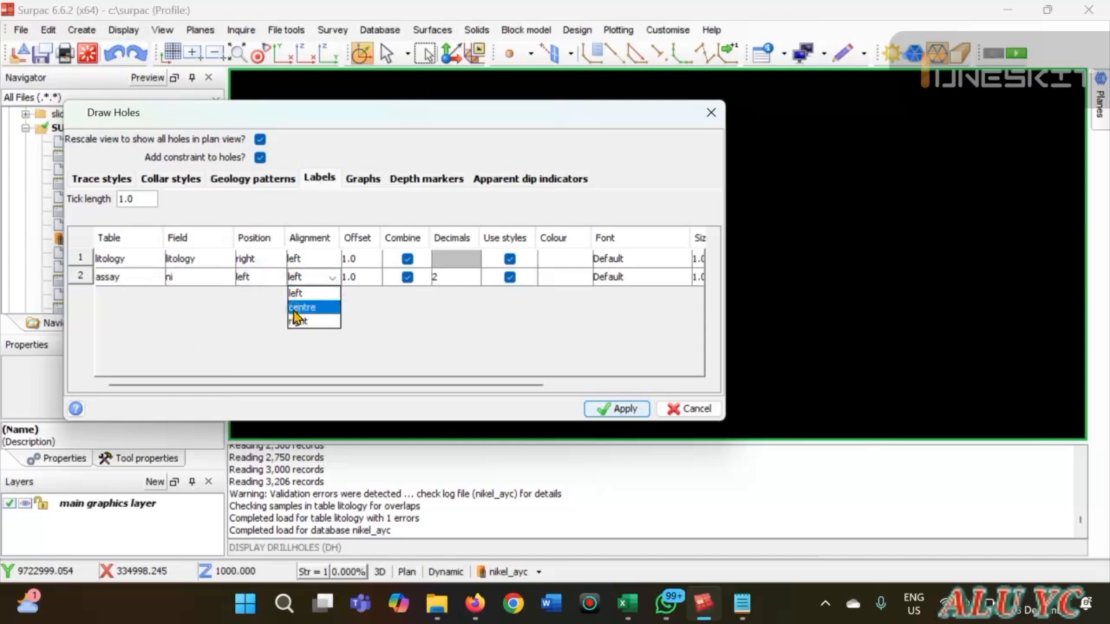
pyautogui.click(300, 321)
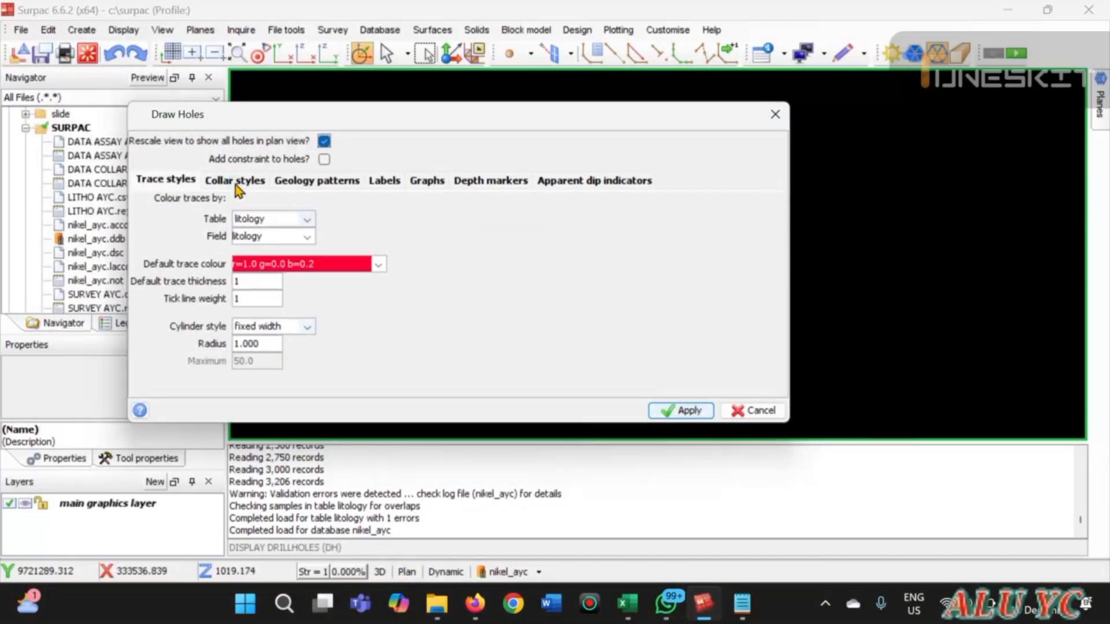
# Keep the collar label orientation centered and draw the drillholes with the configured display styles
pyautogui.click(234, 180)
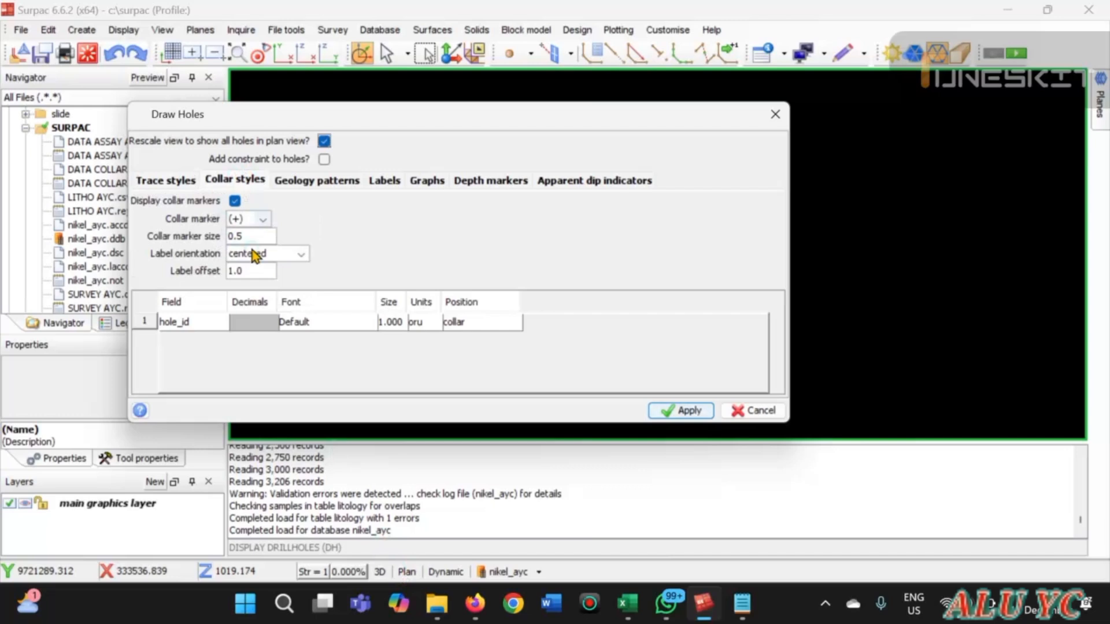
pyautogui.click(273, 256)
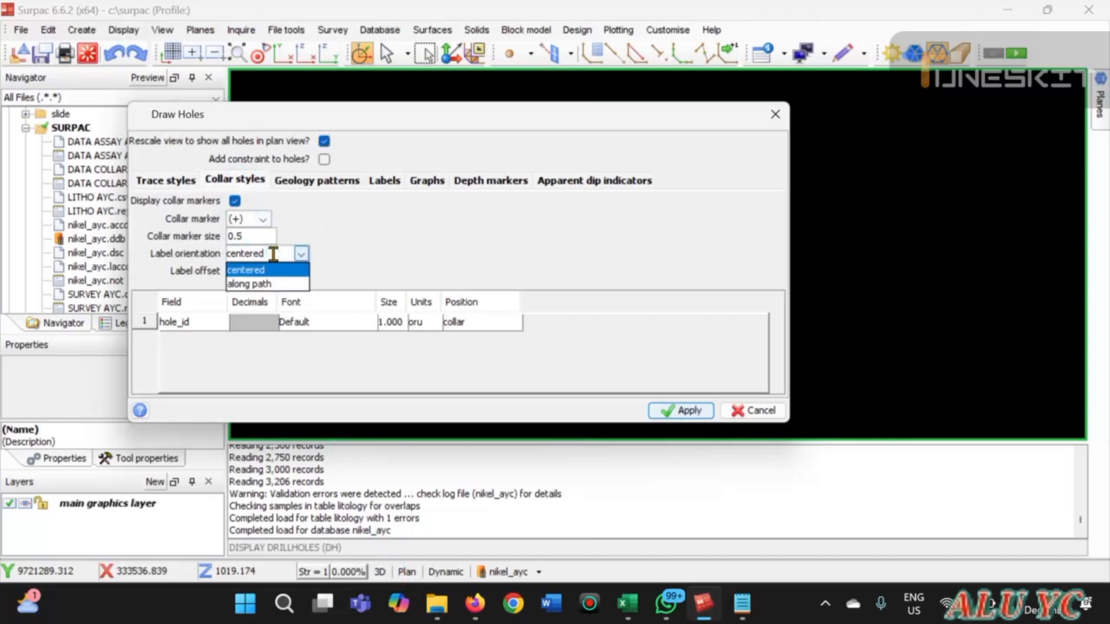
pyautogui.click(262, 270)
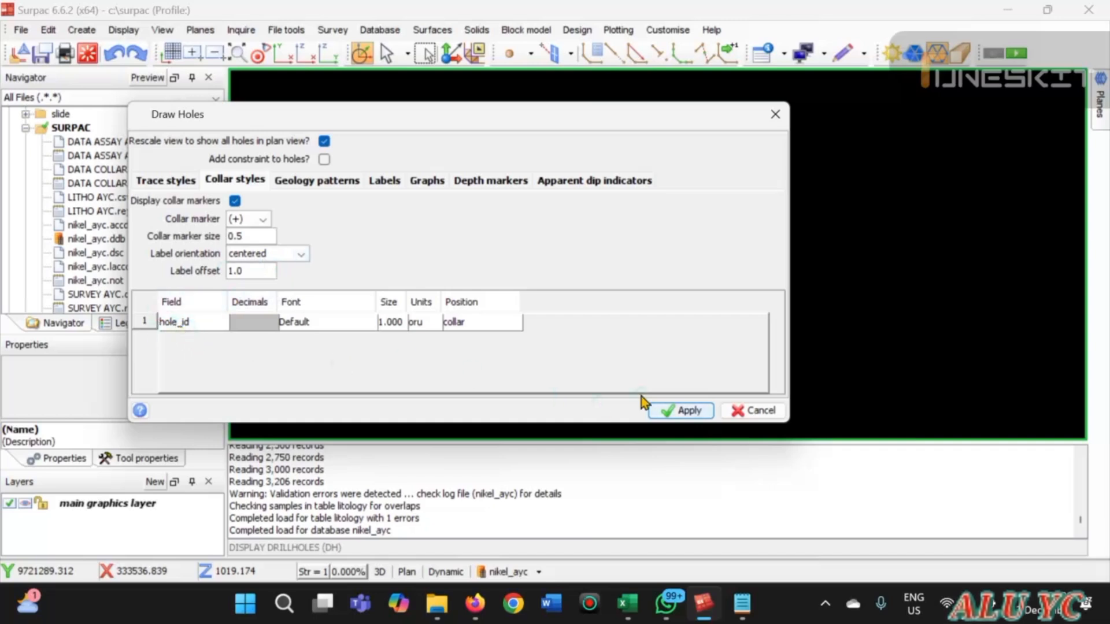
pyautogui.click(682, 411)
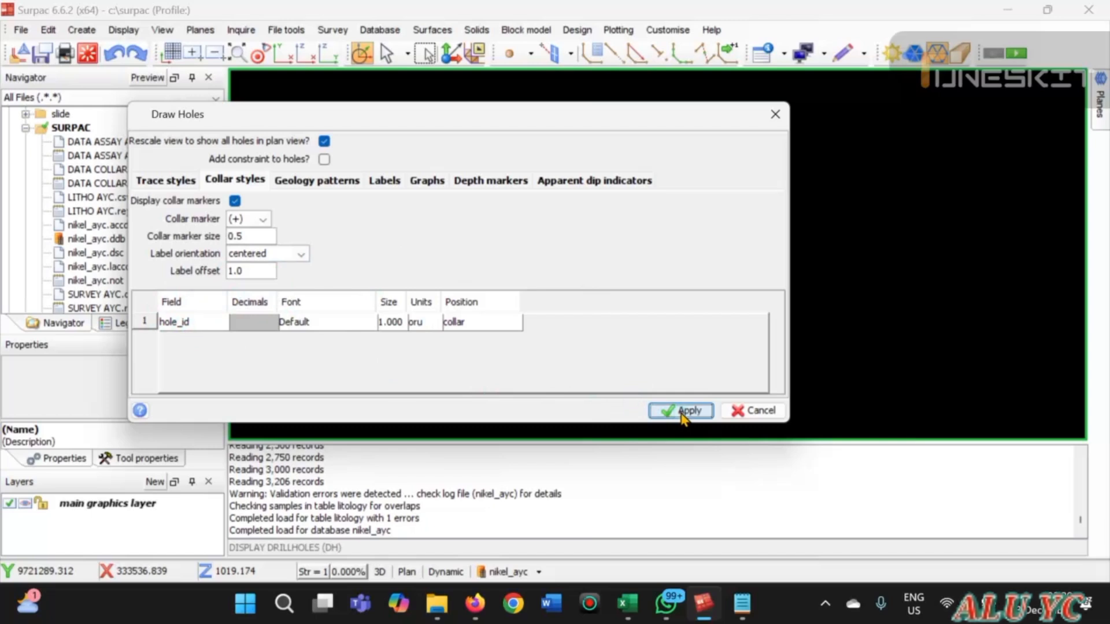
# Examine the displayed drillholes in plan and 3D, up close and as a whole, checking lithology colours, nickel labels and depth markers
pyautogui.scroll(-3, 634, 298)
pyautogui.moveTo(653, 281)
pyautogui.mouseDown()
pyautogui.moveTo(652, 248)
pyautogui.moveTo(639, 289)
pyautogui.mouseUp()
pyautogui.scroll(2, 564, 282)
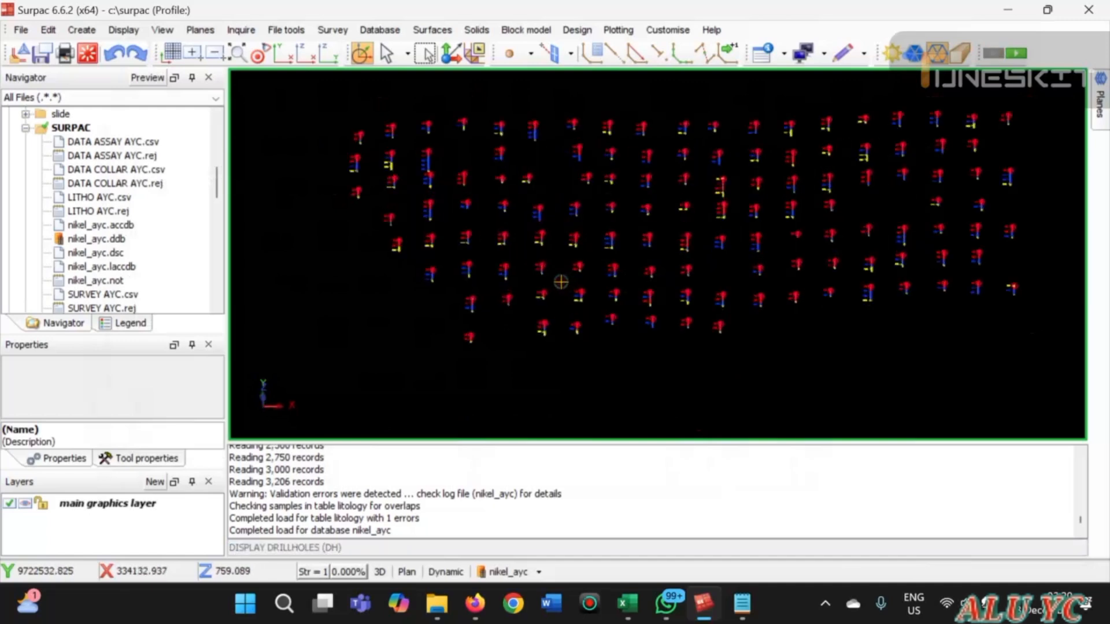
pyautogui.scroll(-1, 515, 262)
pyautogui.scroll(3, 520, 256)
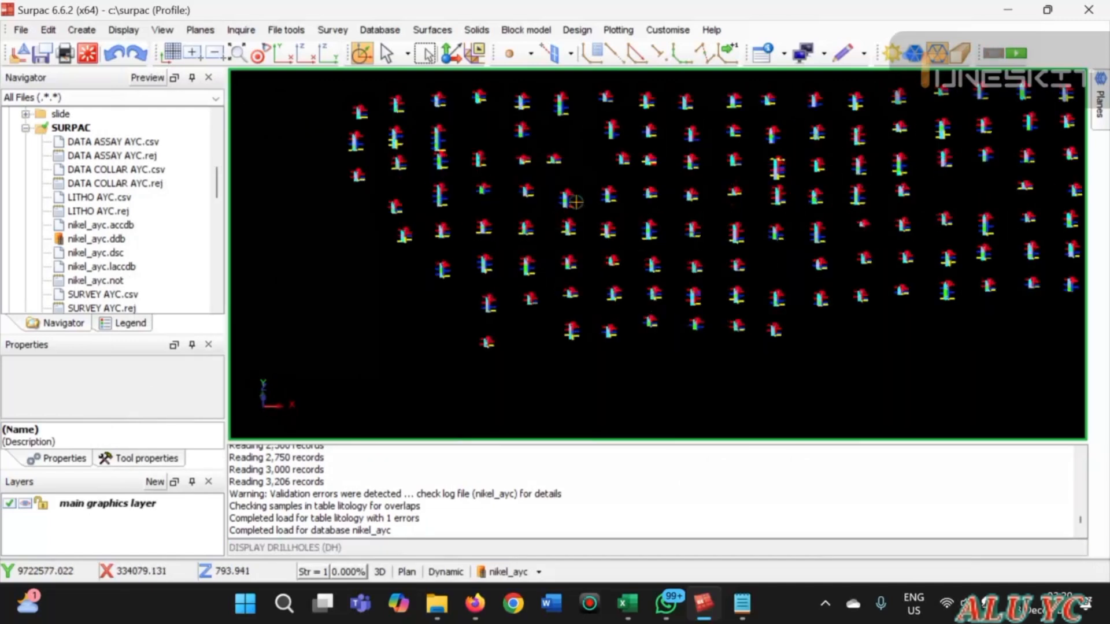
pyautogui.scroll(2, 597, 198)
pyautogui.scroll(2, 597, 198)
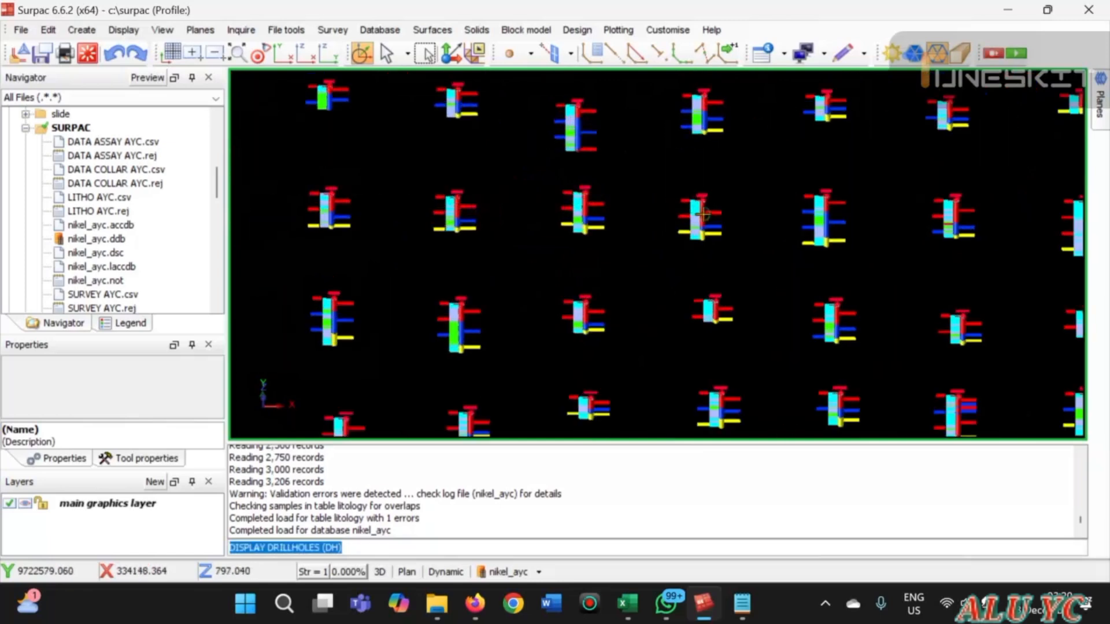
pyautogui.scroll(4, 701, 219)
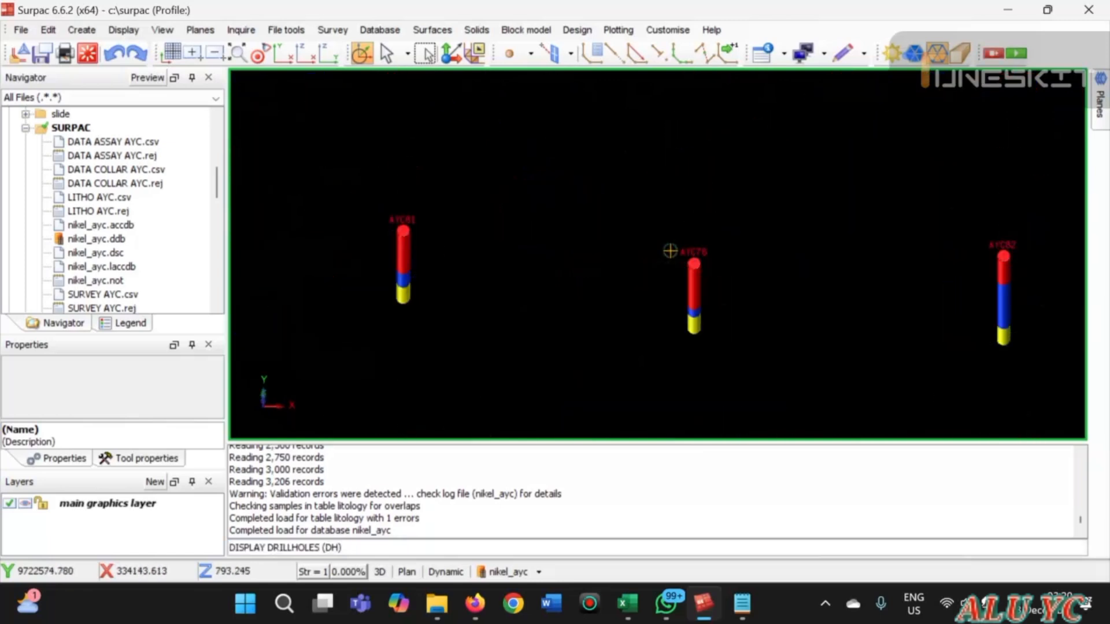
pyautogui.scroll(-2, 669, 237)
pyautogui.scroll(3, 671, 245)
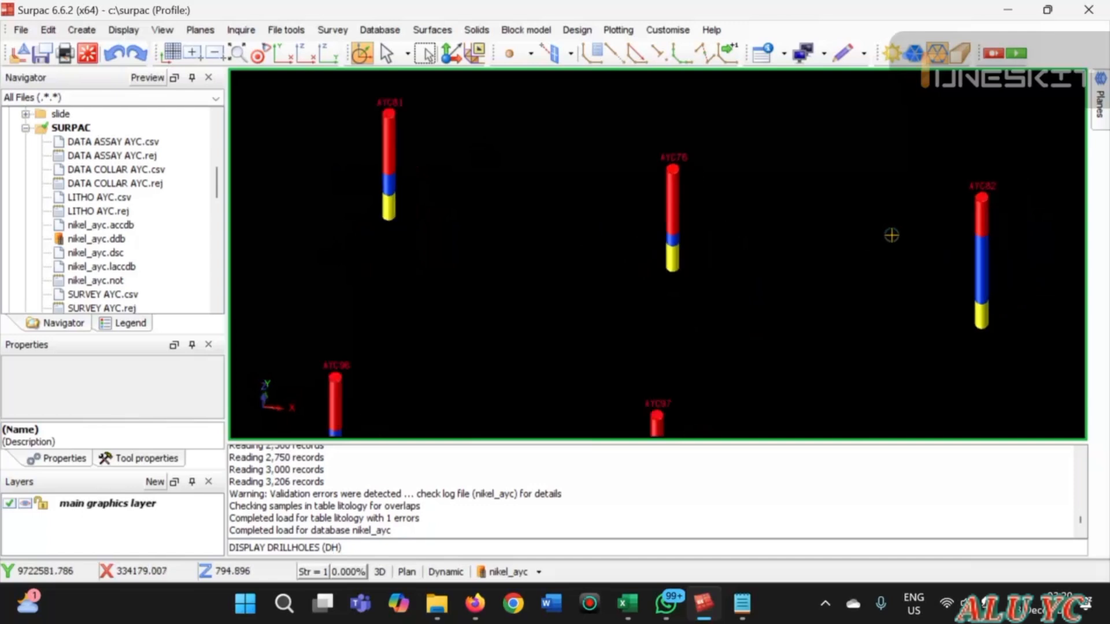
pyautogui.moveTo(575, 325); pyautogui.dragTo(574, 310)
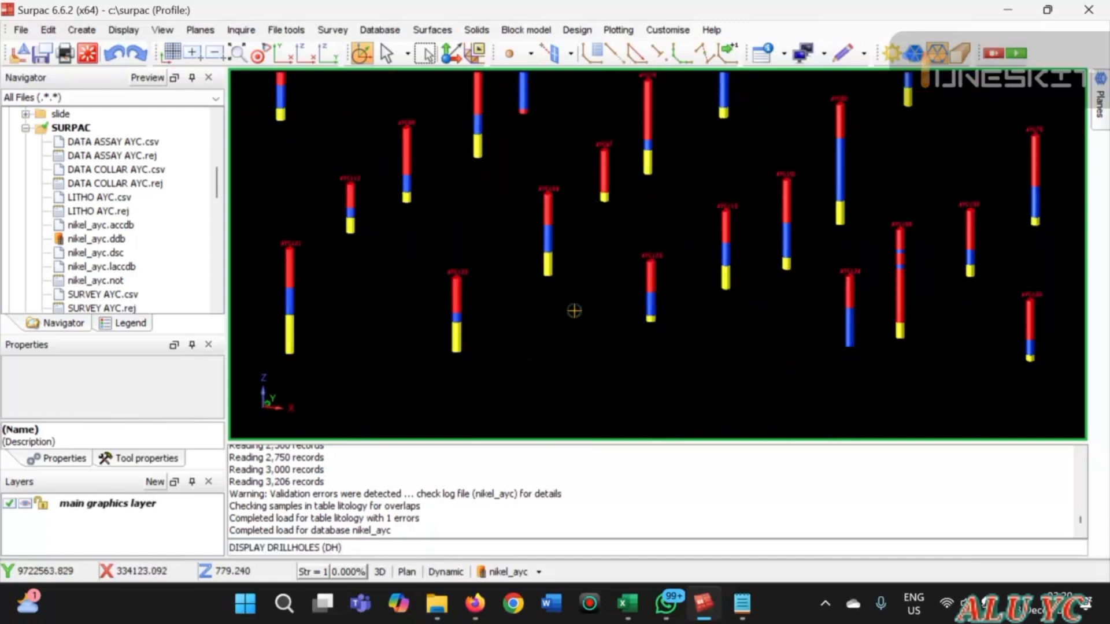
pyautogui.scroll(2, 529, 225)
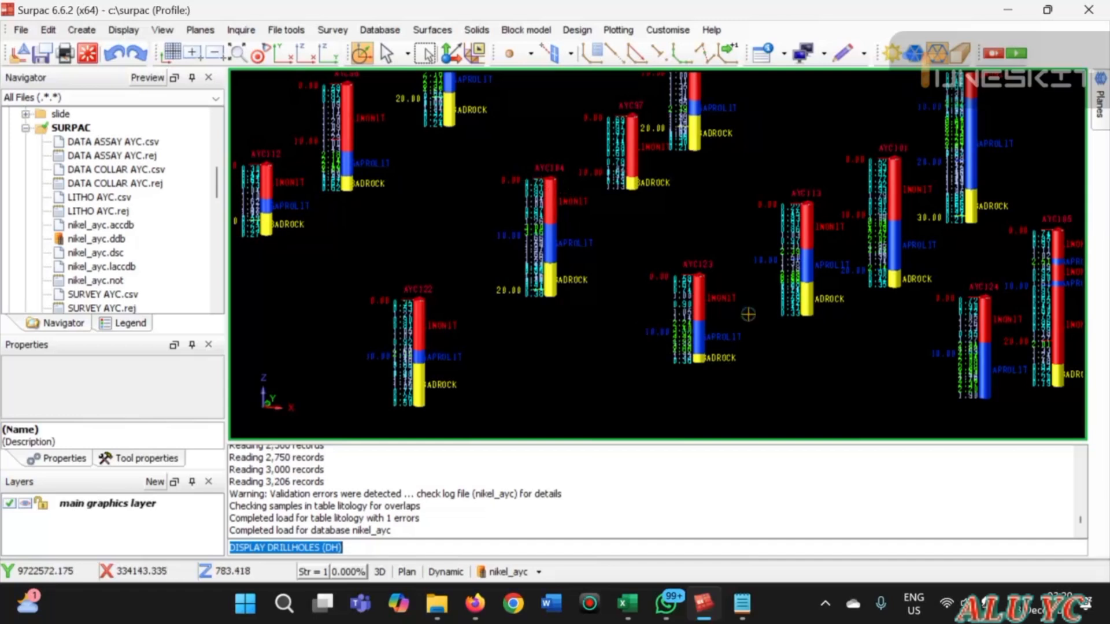
pyautogui.scroll(-6, 695, 231)
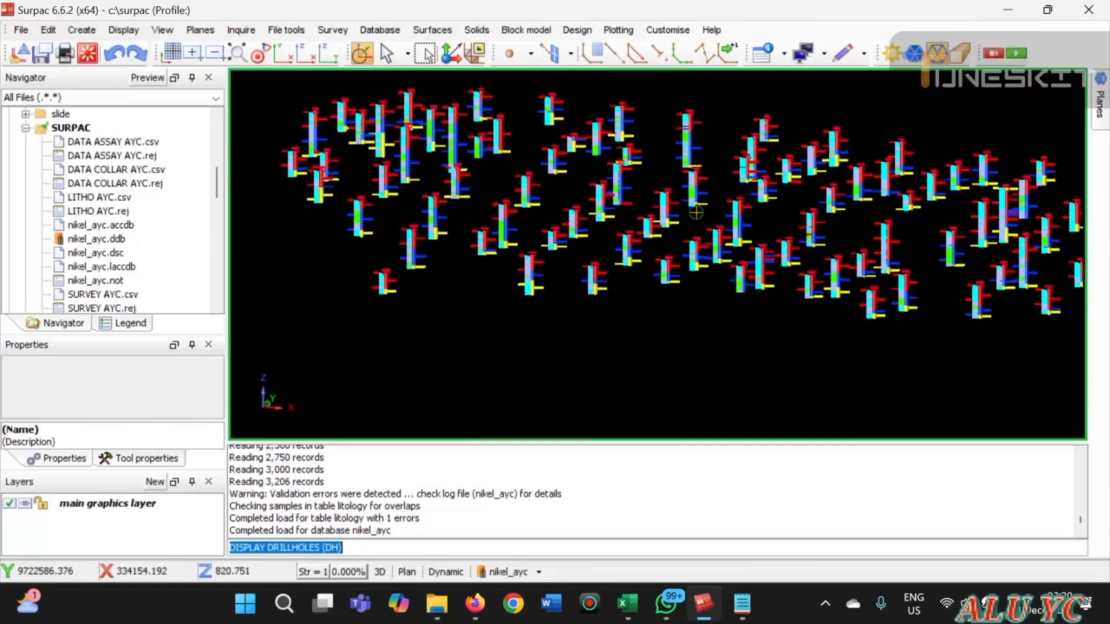
pyautogui.scroll(-2, 664, 250)
pyautogui.moveTo(664, 251); pyautogui.dragTo(736, 275)
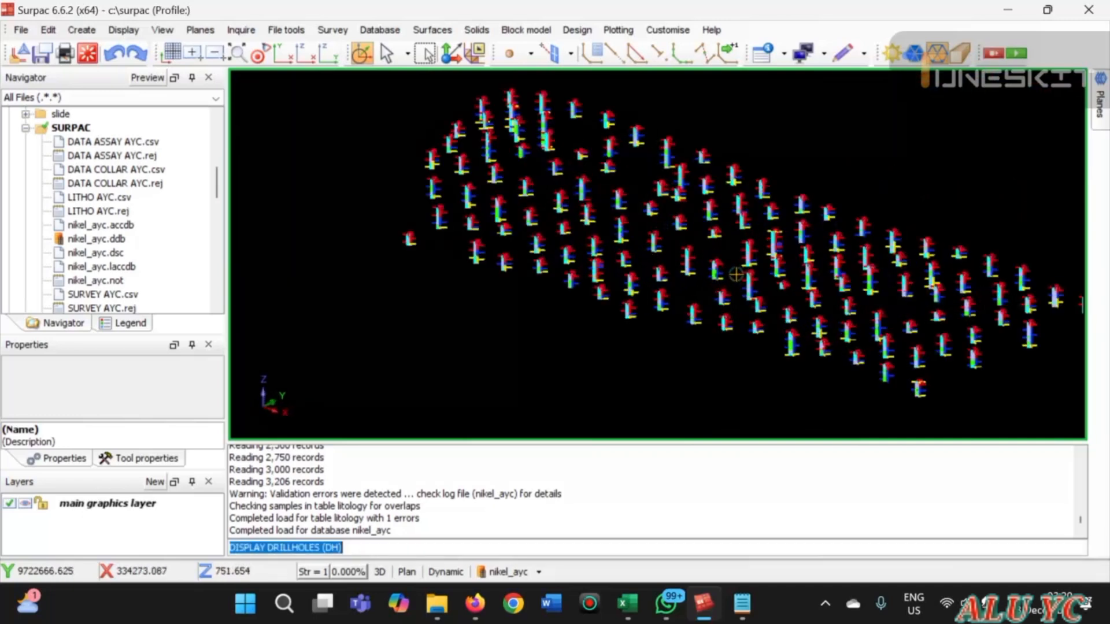